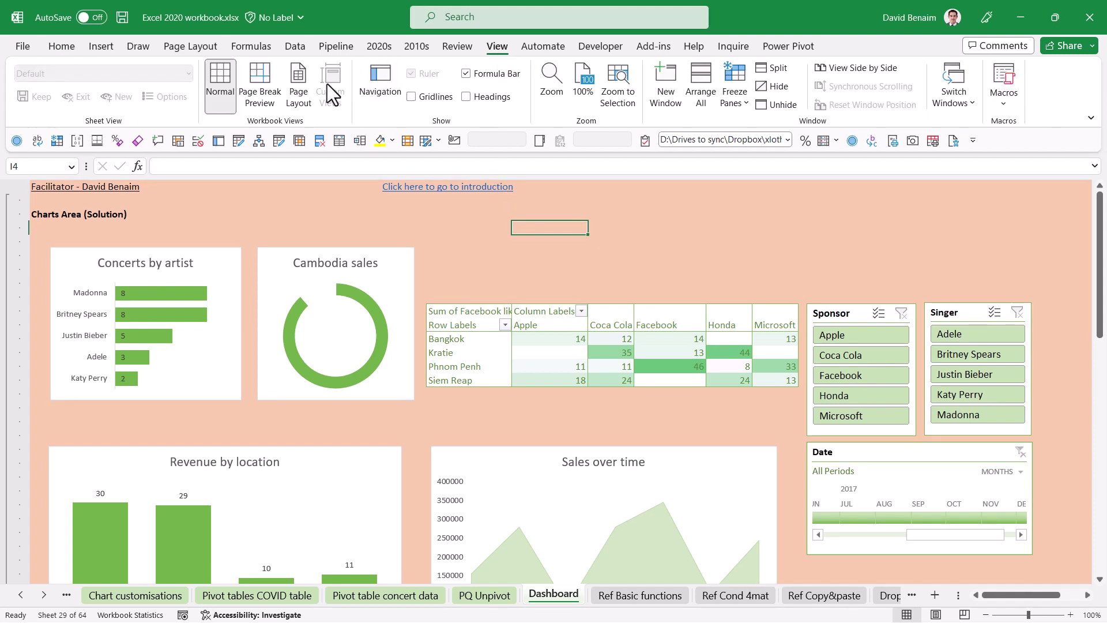
- Open the Navigation pane, filter it for 'dashb', and jump to Dashboard!A1
click(379, 97)
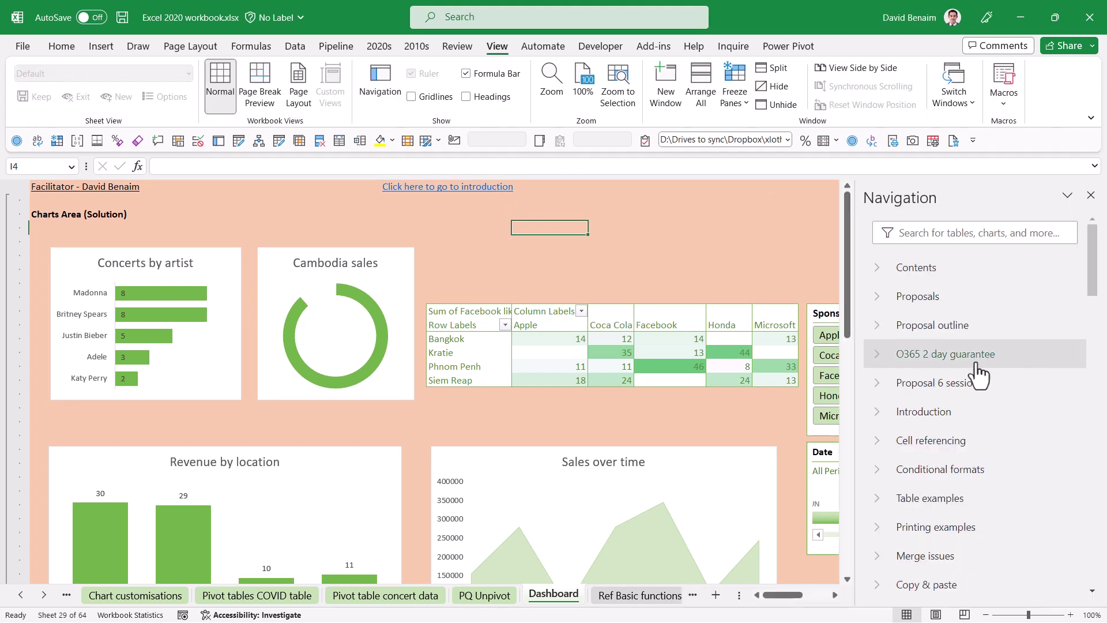
click(931, 229)
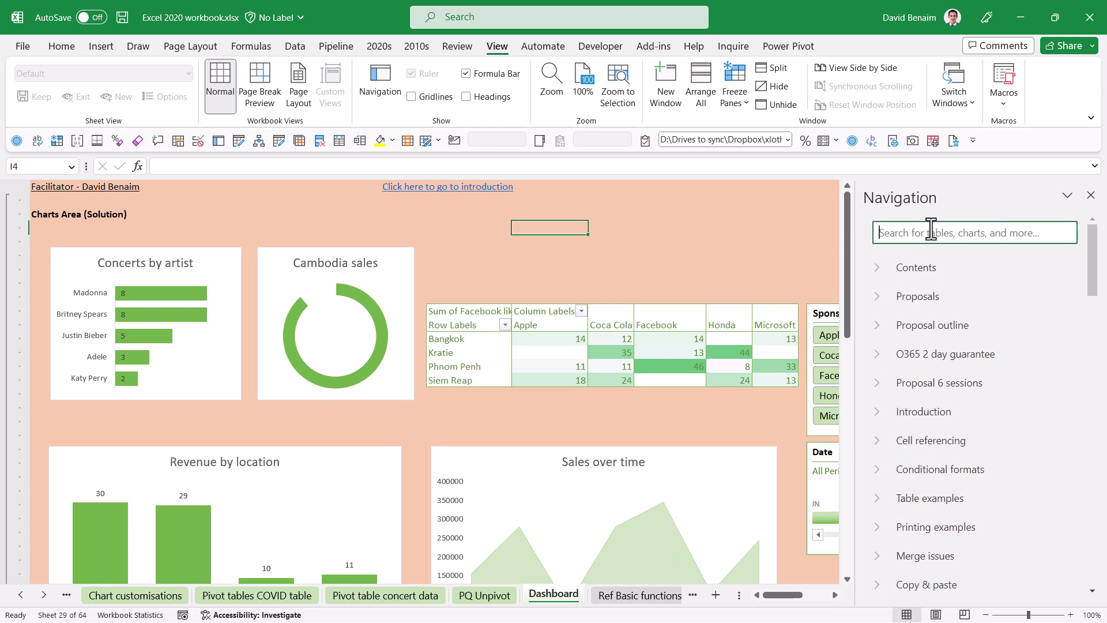
text(dashb)
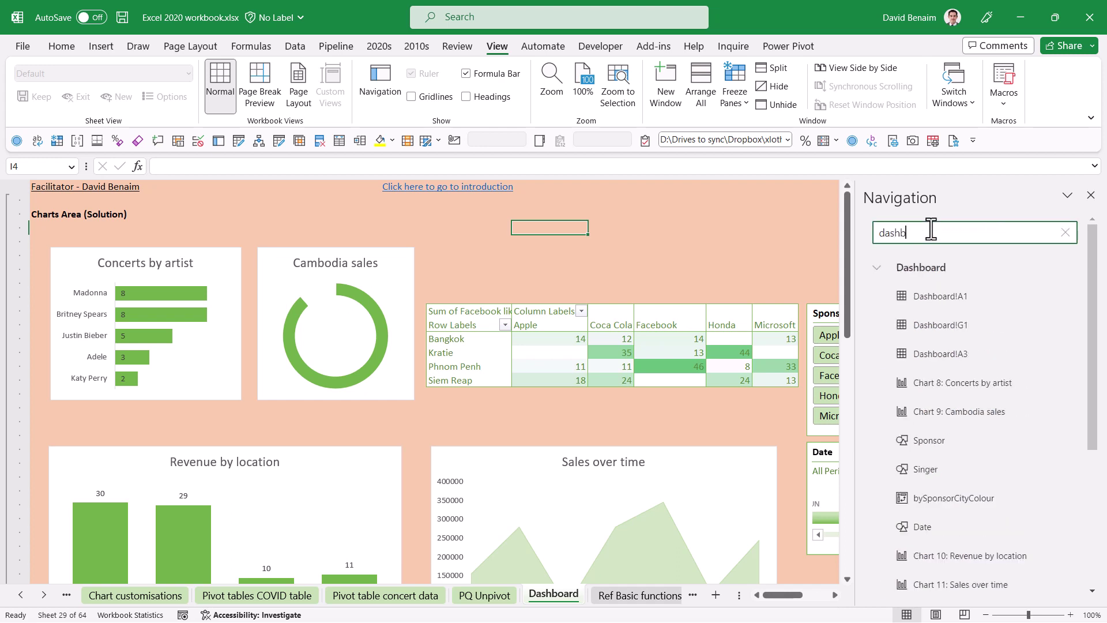
click(951, 308)
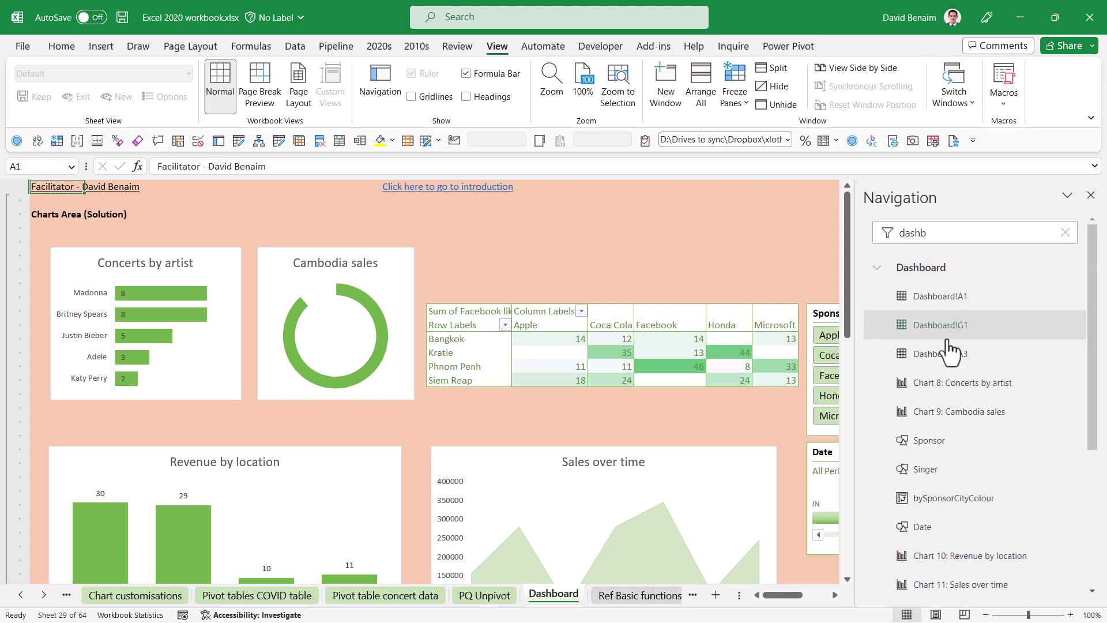
- Select the Concerts by artist chart, then jump to the DashboardData raw data table
click(948, 389)
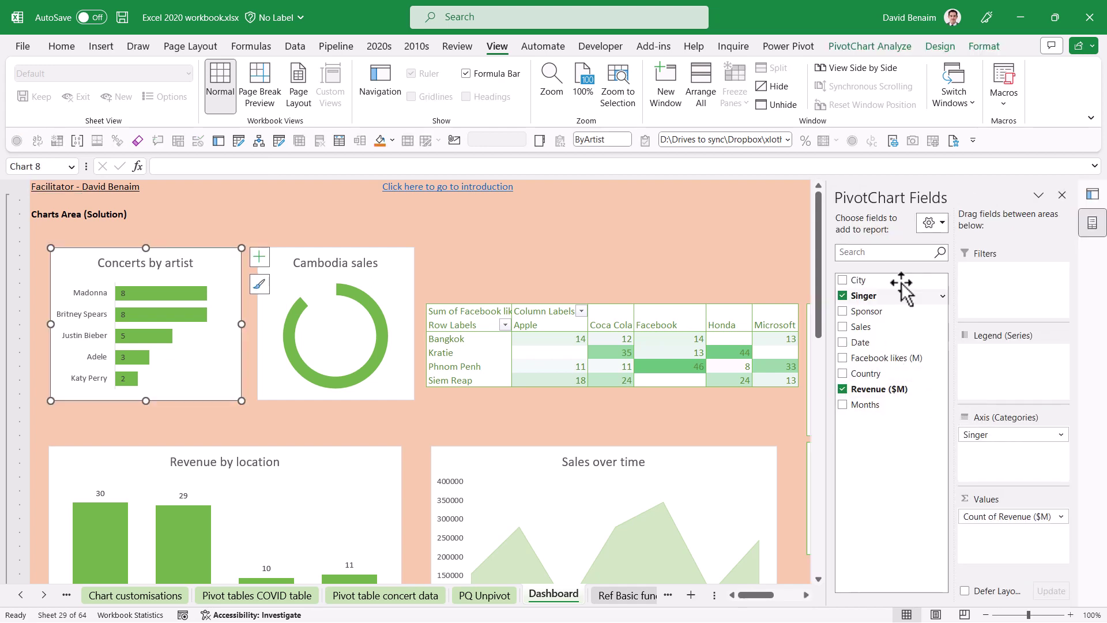
click(1063, 199)
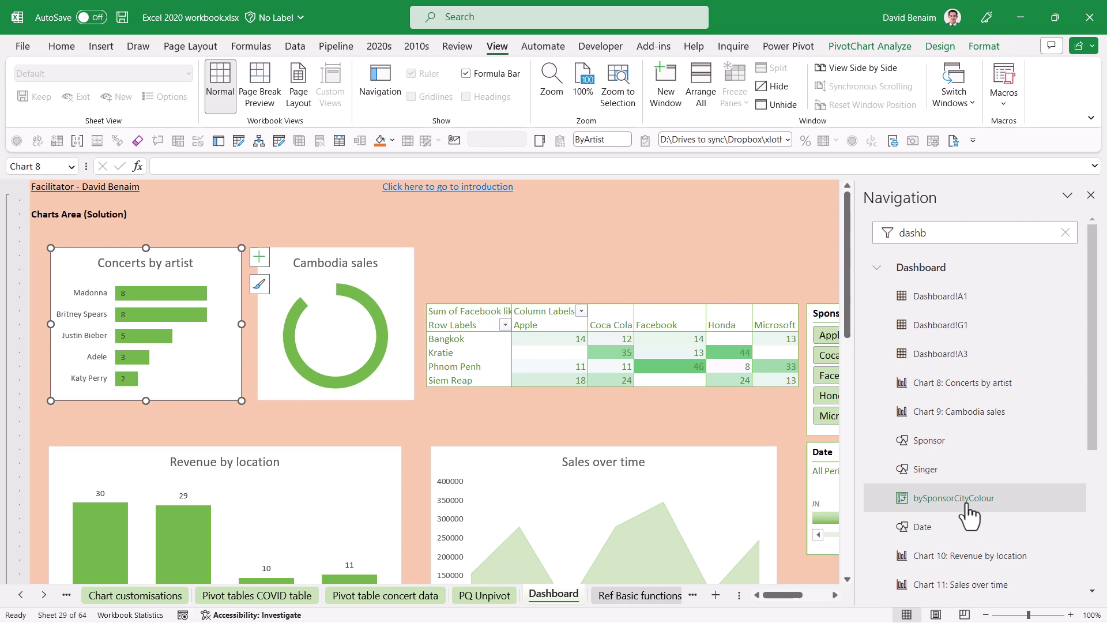
scroll(964, 515, down, 3)
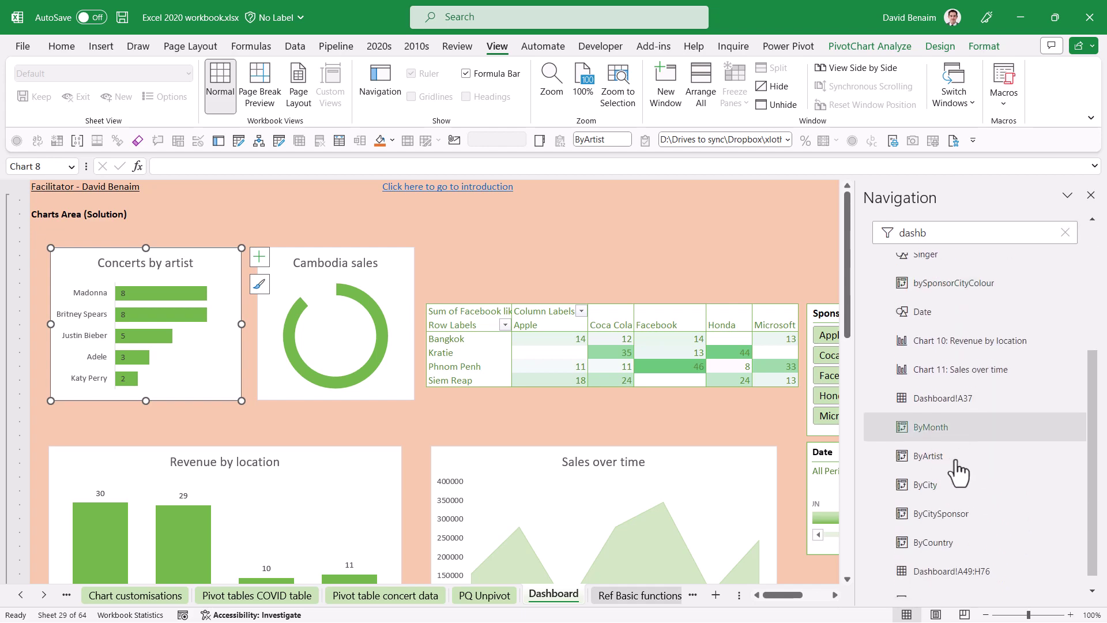
scroll(957, 470, down, 1)
scroll(957, 470, up, 2)
scroll(888, 507, down, 2)
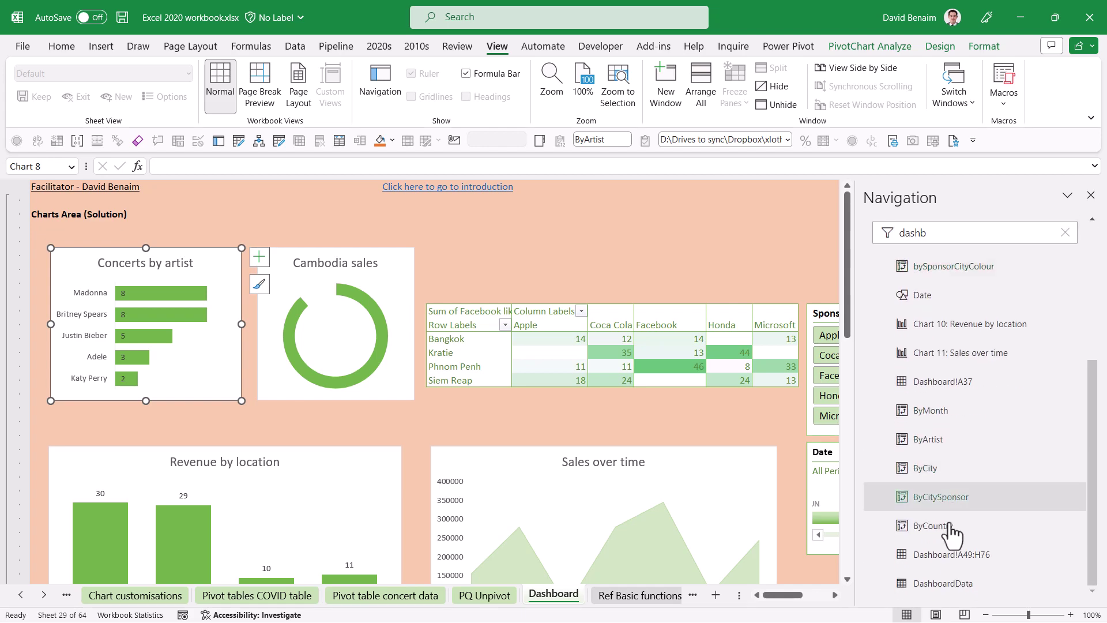
click(930, 584)
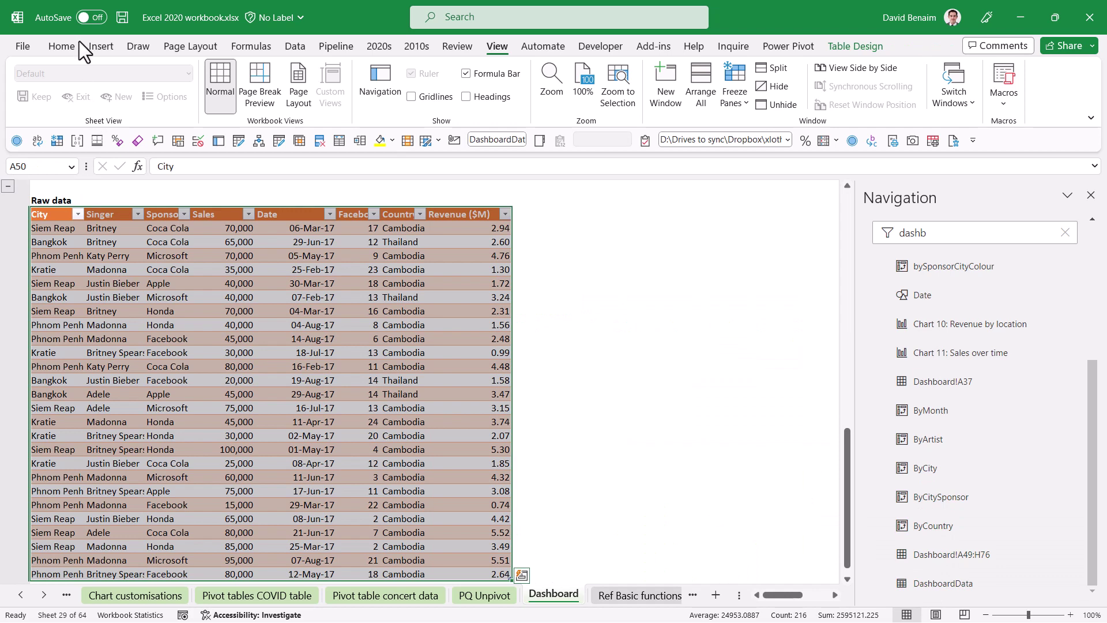
- Switch to the Home tab and select the existing Navigation search text
click(61, 46)
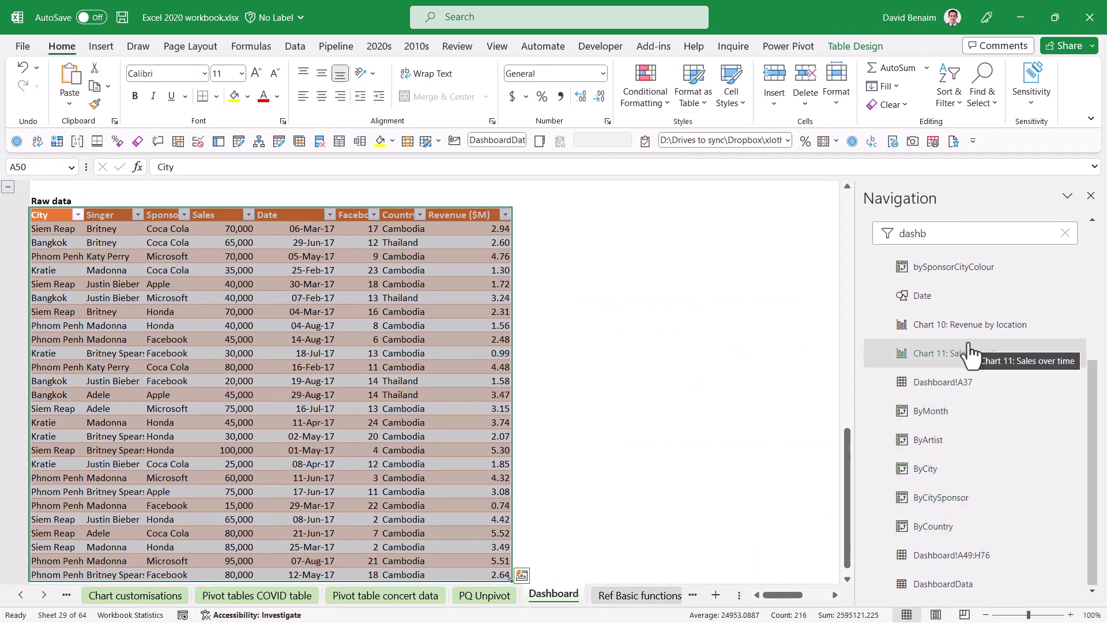
scroll(974, 354, up, 4)
click(935, 234)
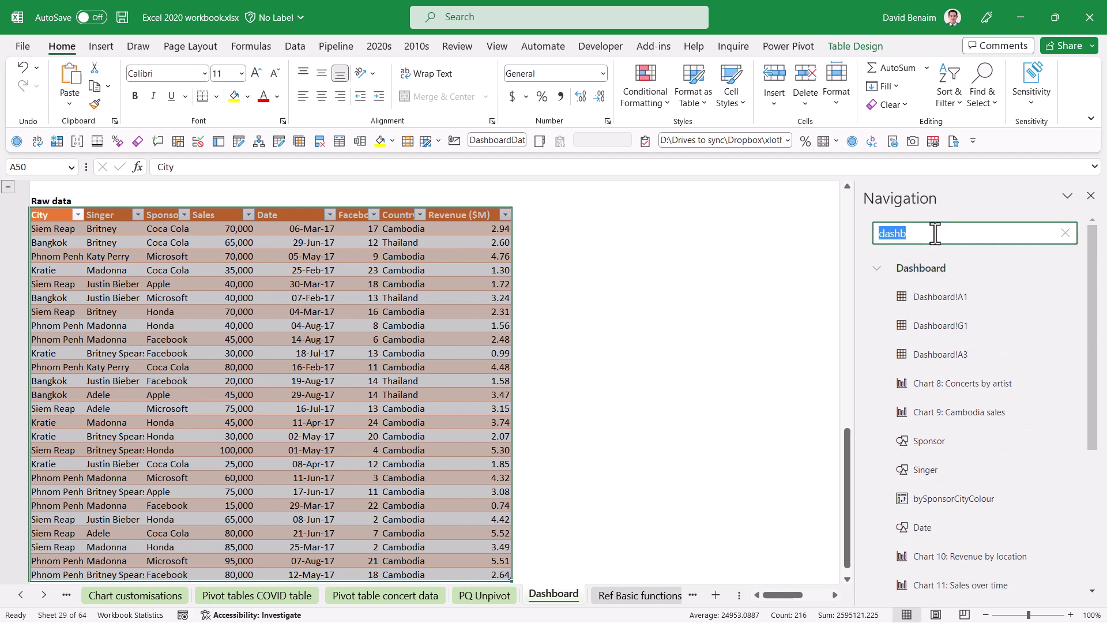
- Clear the 'dashb' search, close the Navigation pane, and select cell F57
key(BackSpace)
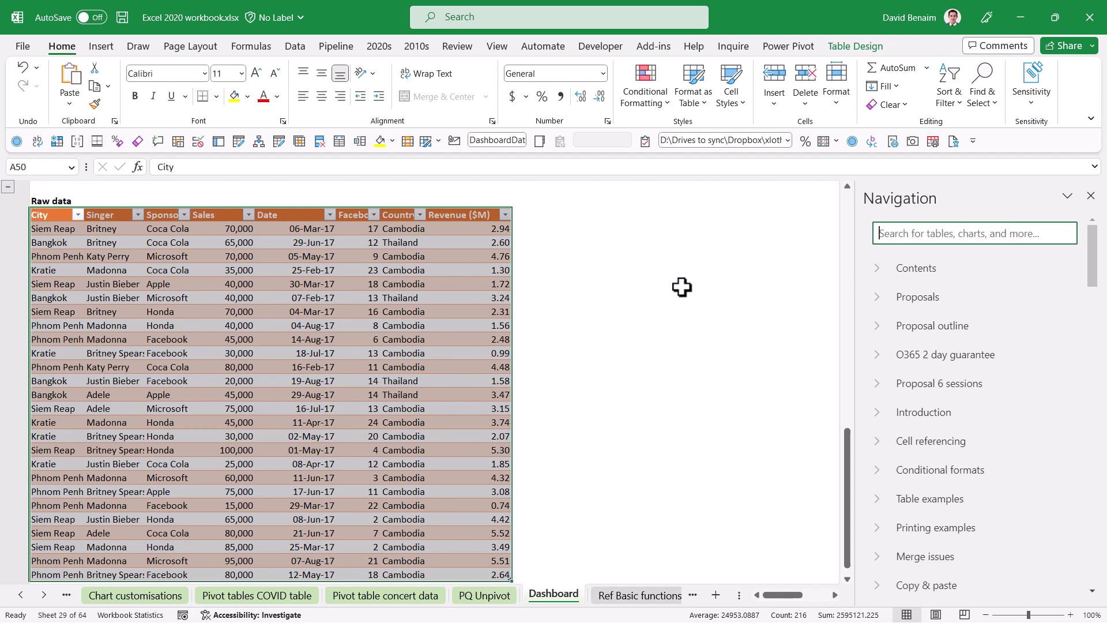
click(1092, 197)
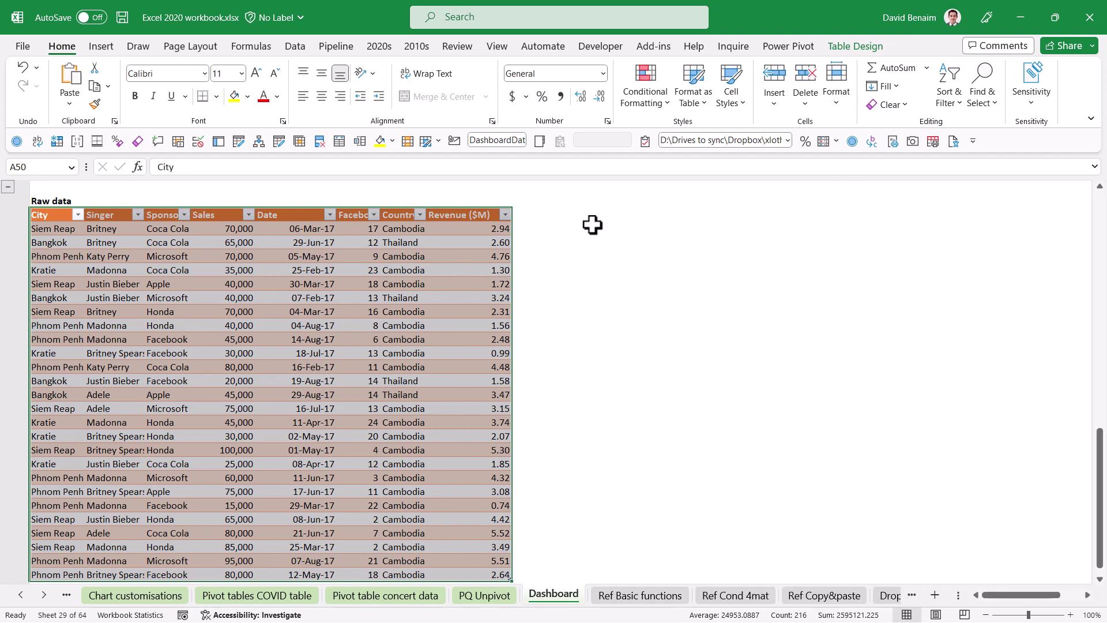
click(357, 312)
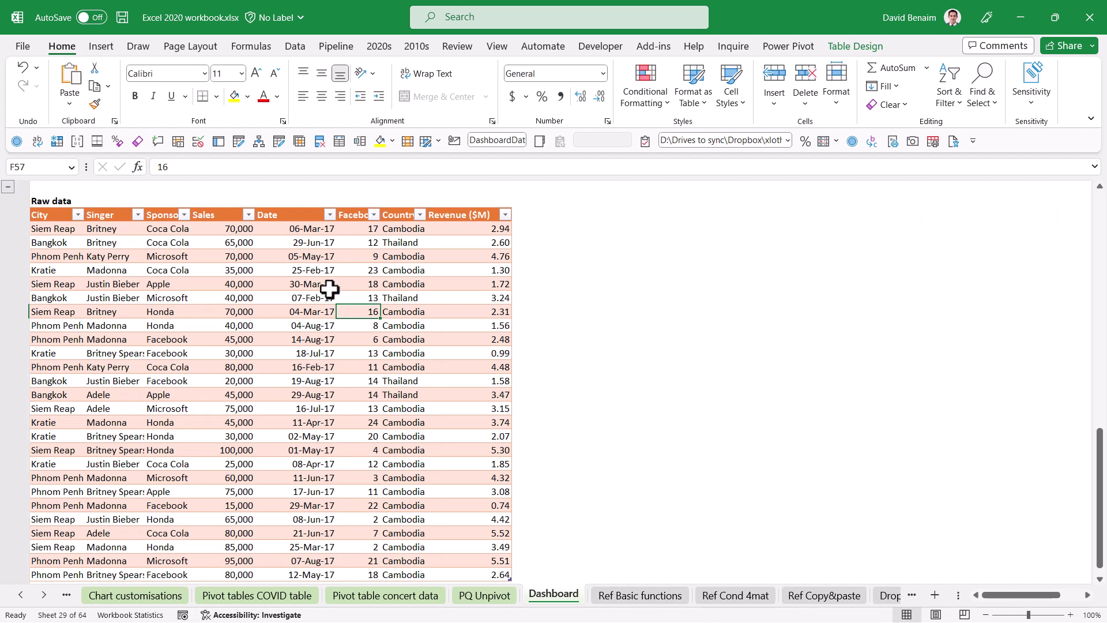
- Reopen the Navigation pane, search for 'cell', and go to the Cell referencing sheet
click(496, 46)
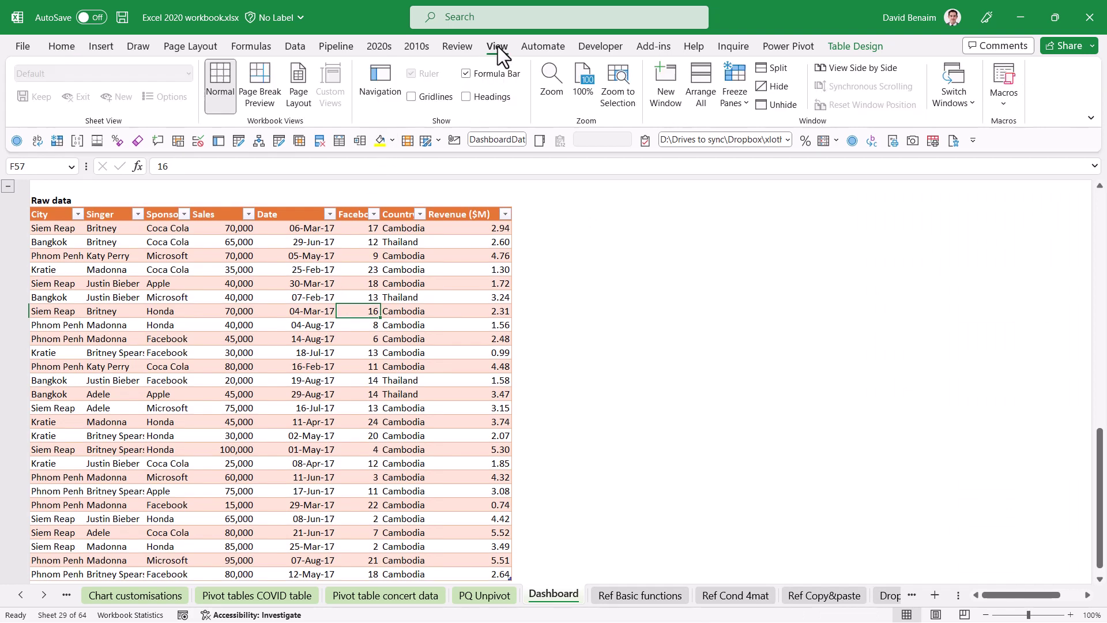
click(402, 113)
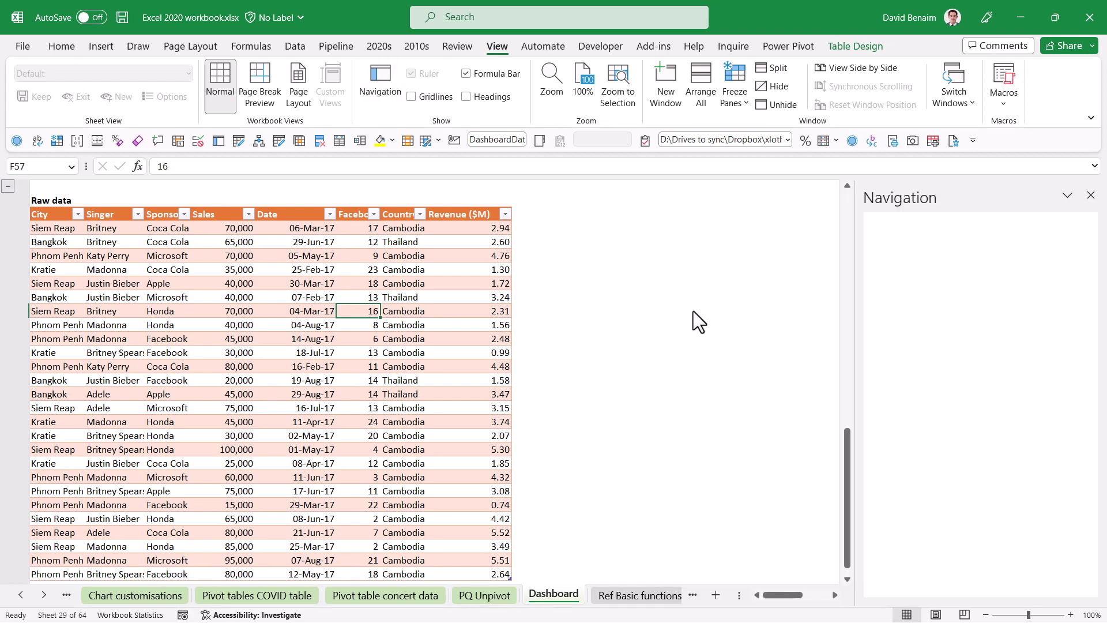
key(ctrl+f)
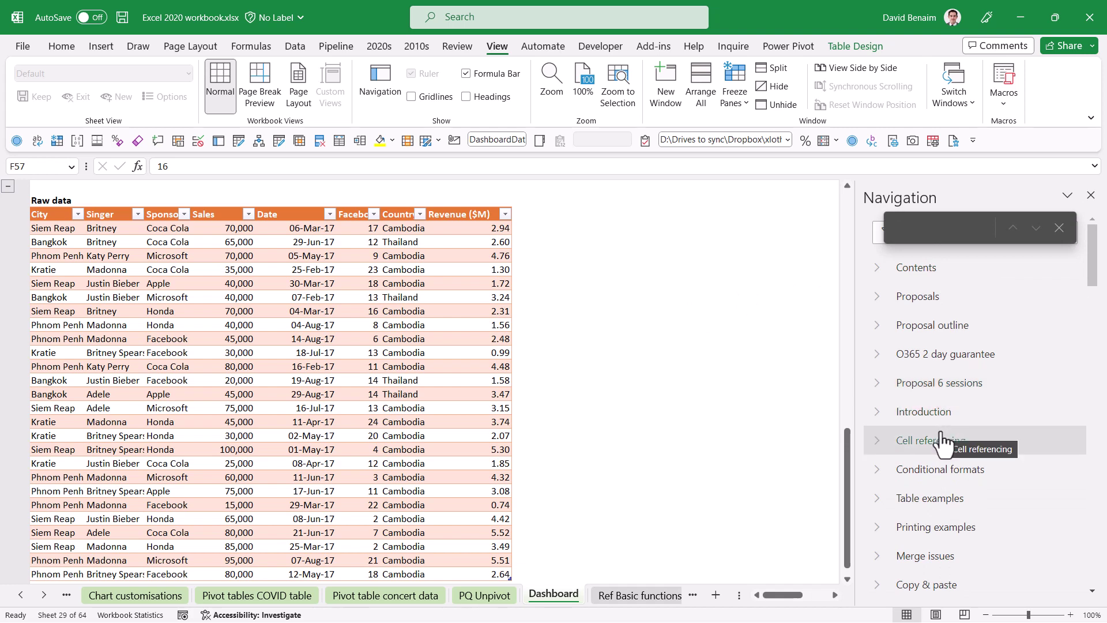
text(cell)
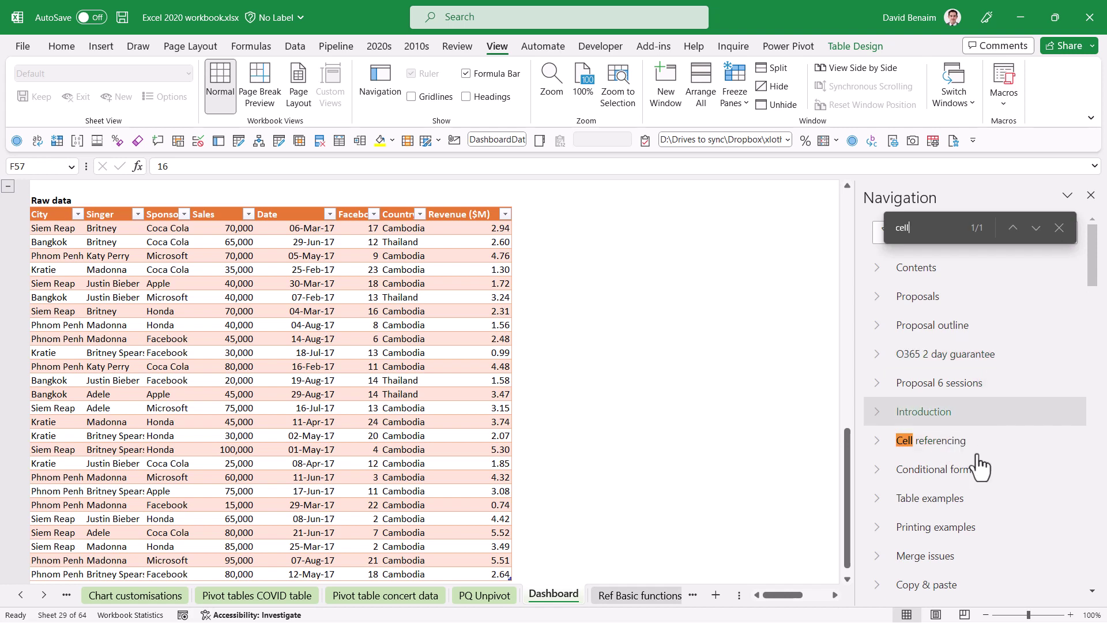
click(923, 445)
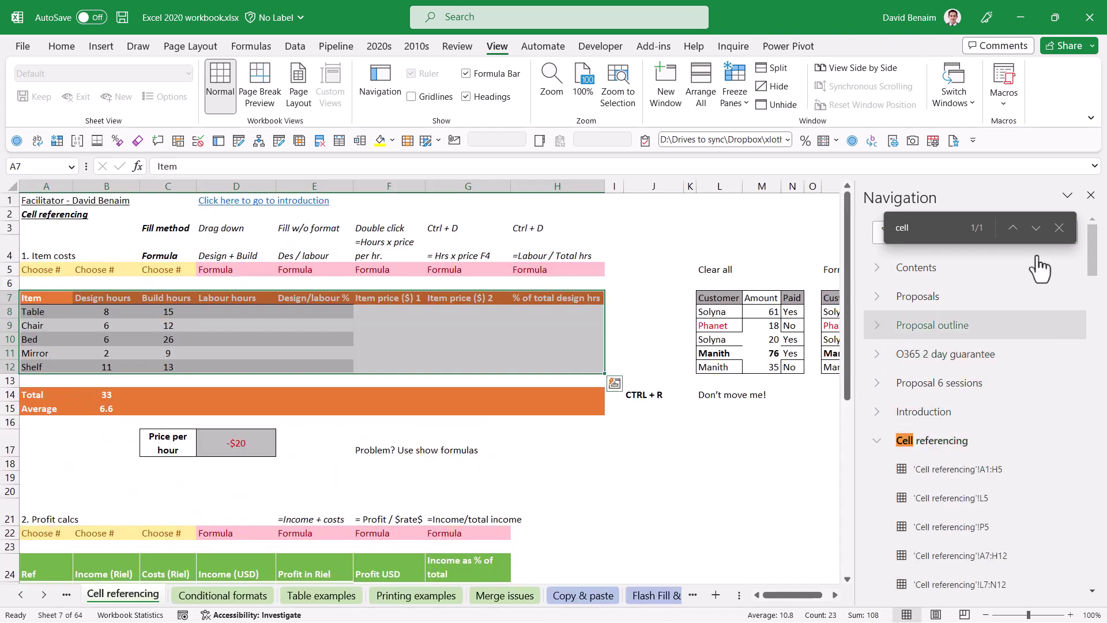
- Expand the Cell referencing entry, dismiss Find and Replace, close the pane, and select M16
click(1059, 228)
click(720, 465)
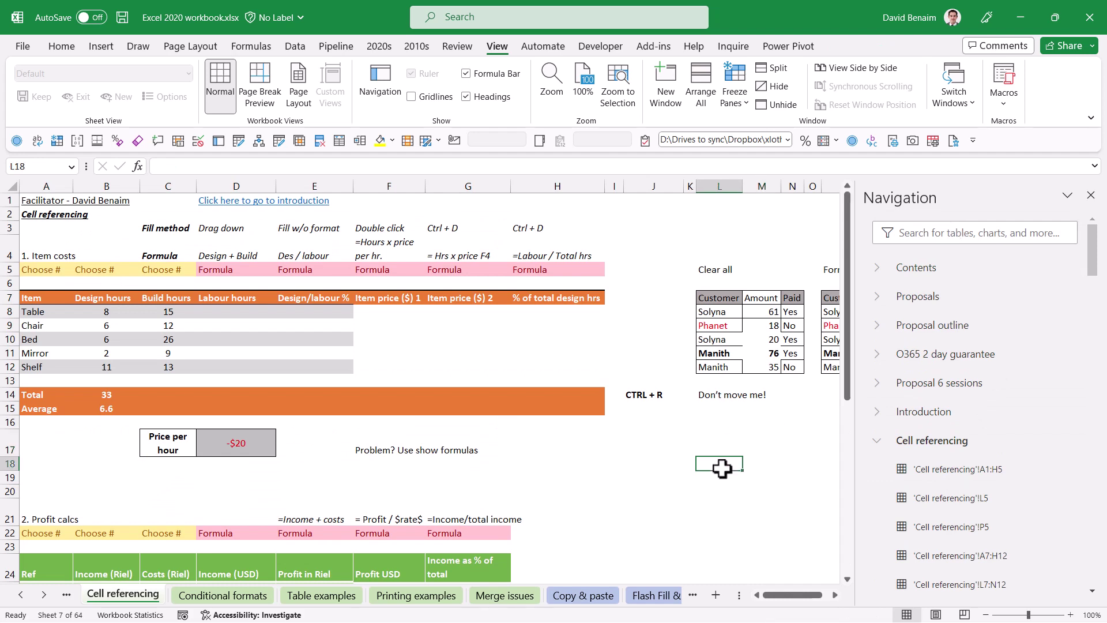
key(ctrl+f)
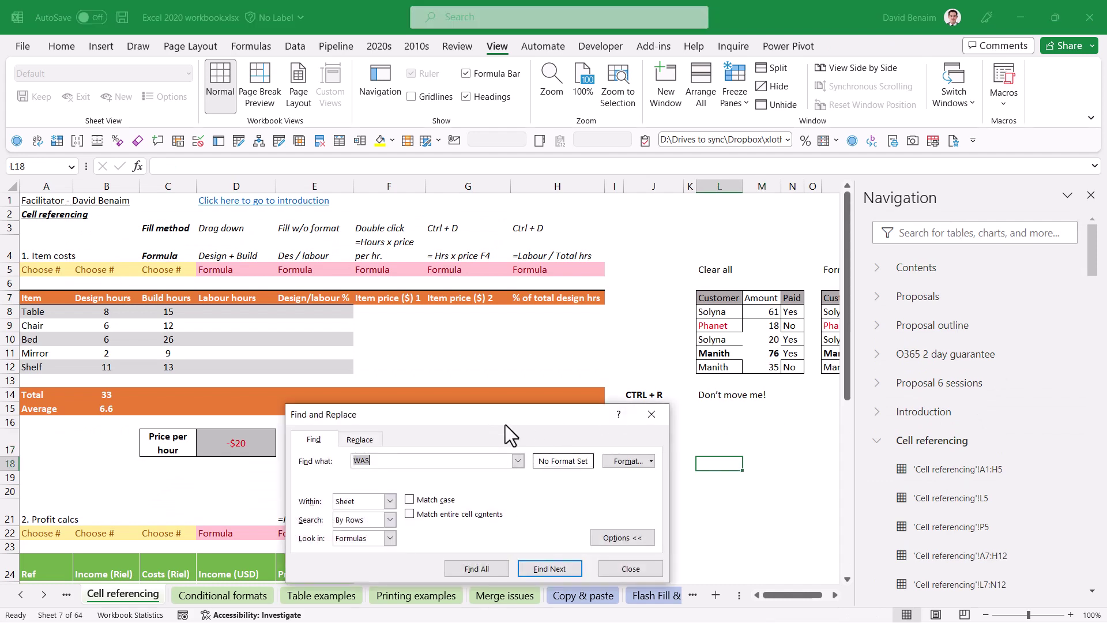
click(652, 414)
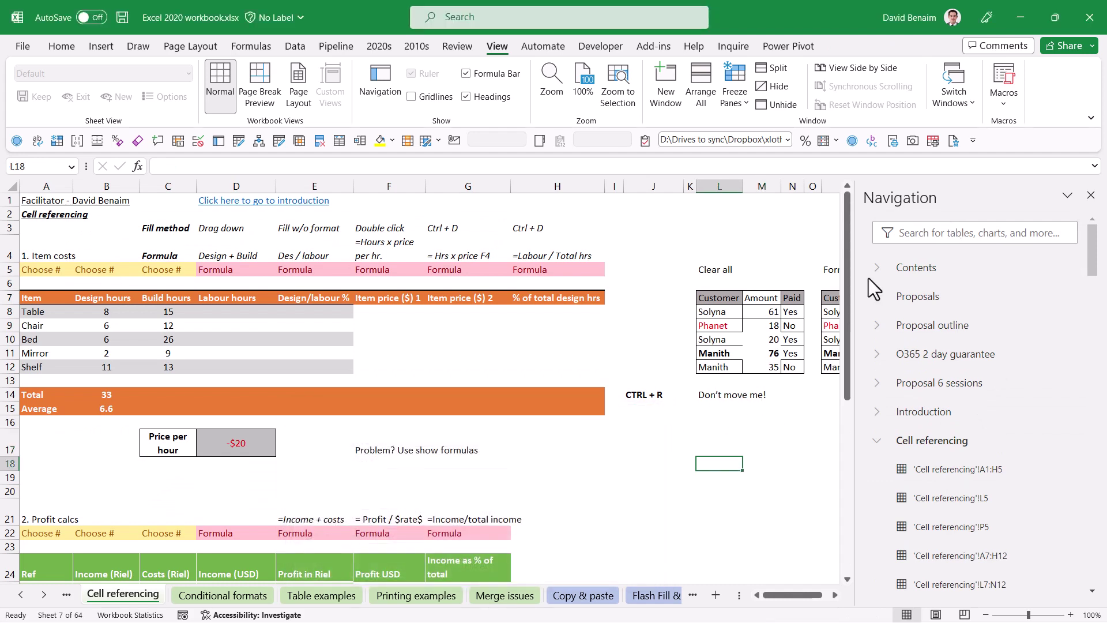
click(1091, 196)
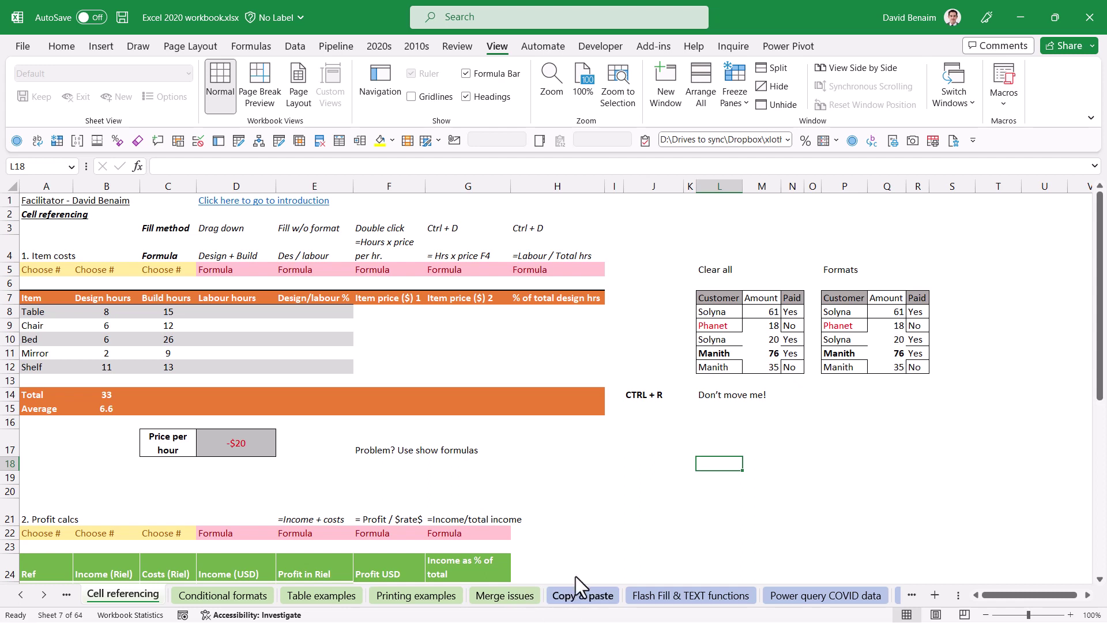
click(775, 416)
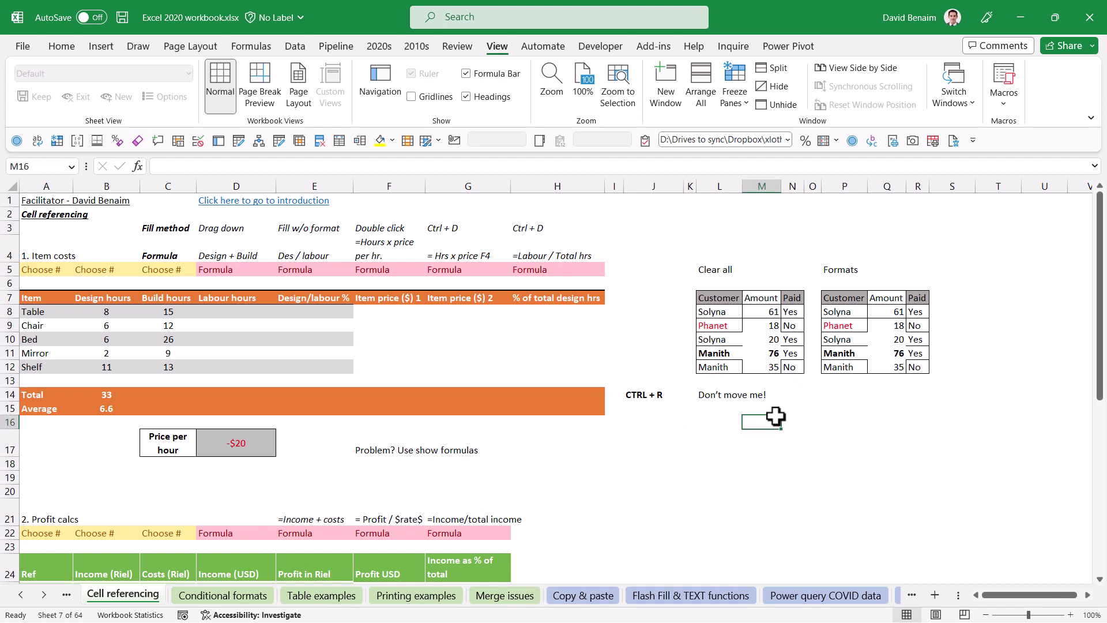
- Reopen the Navigation pane, check the Excel version under File > Account, then select J17 and J20
click(369, 86)
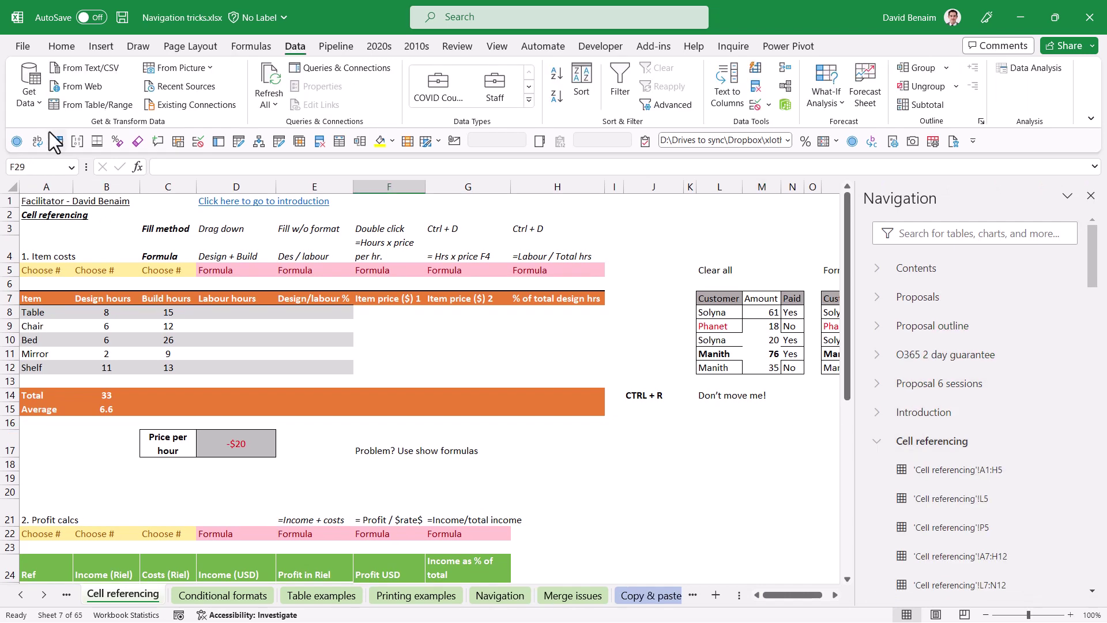
click(25, 47)
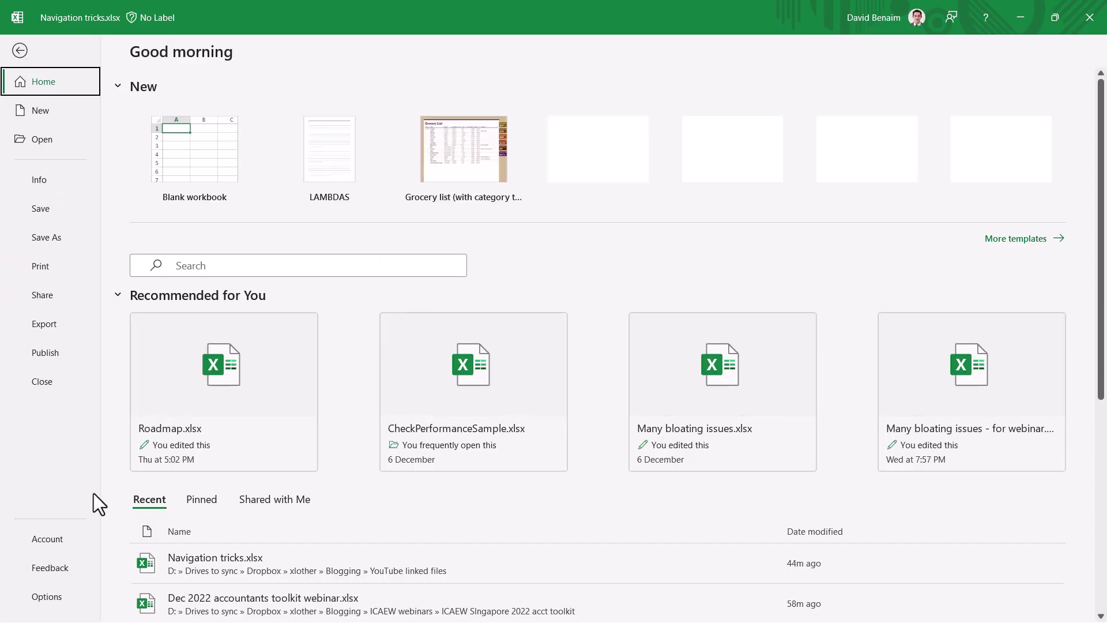
click(50, 535)
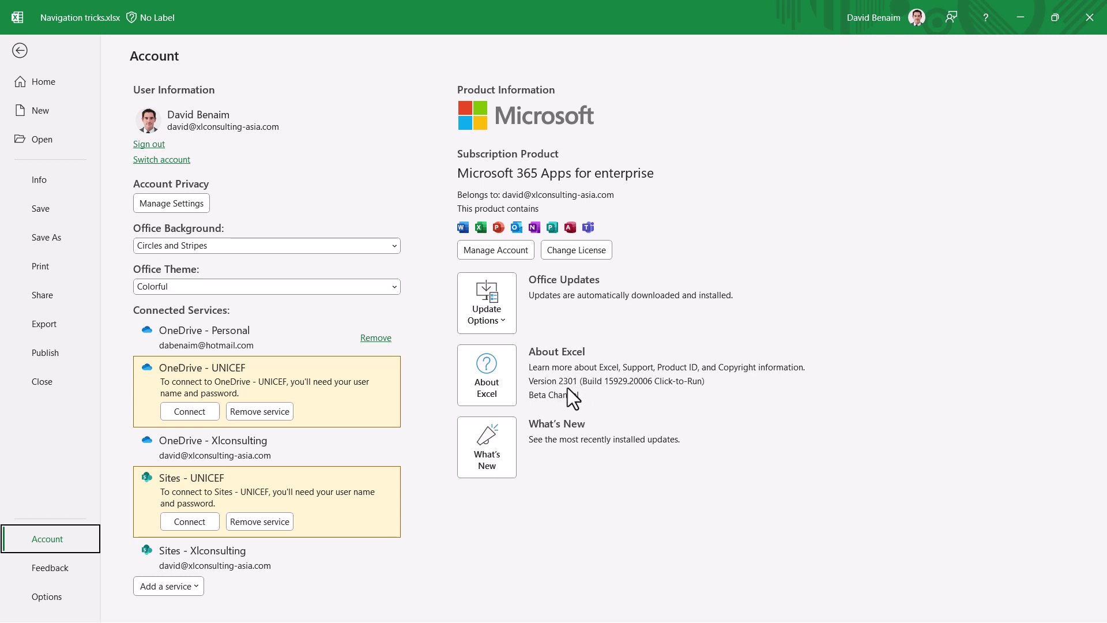
click(21, 50)
click(656, 451)
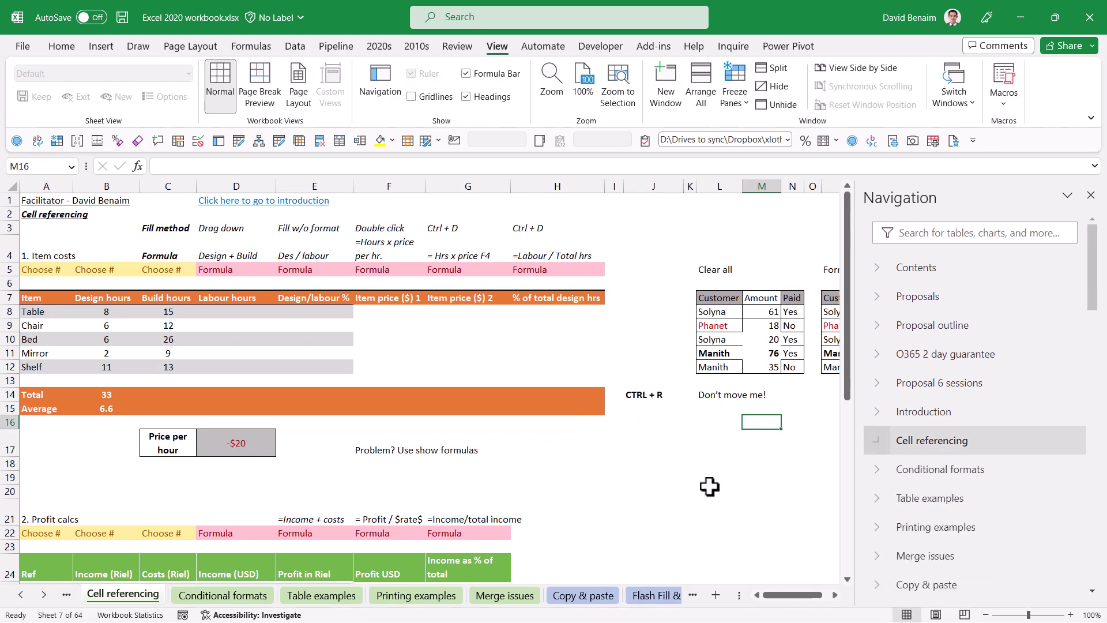
click(633, 492)
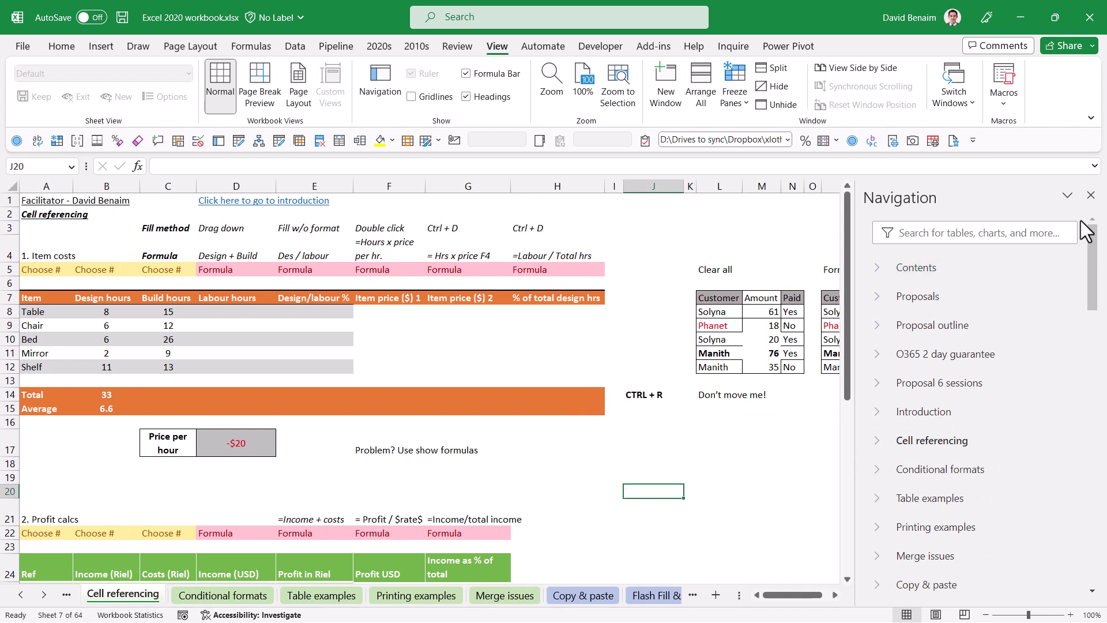
- Close the Navigation pane and pick Maps & waterfalls from the full sheet list
click(1090, 195)
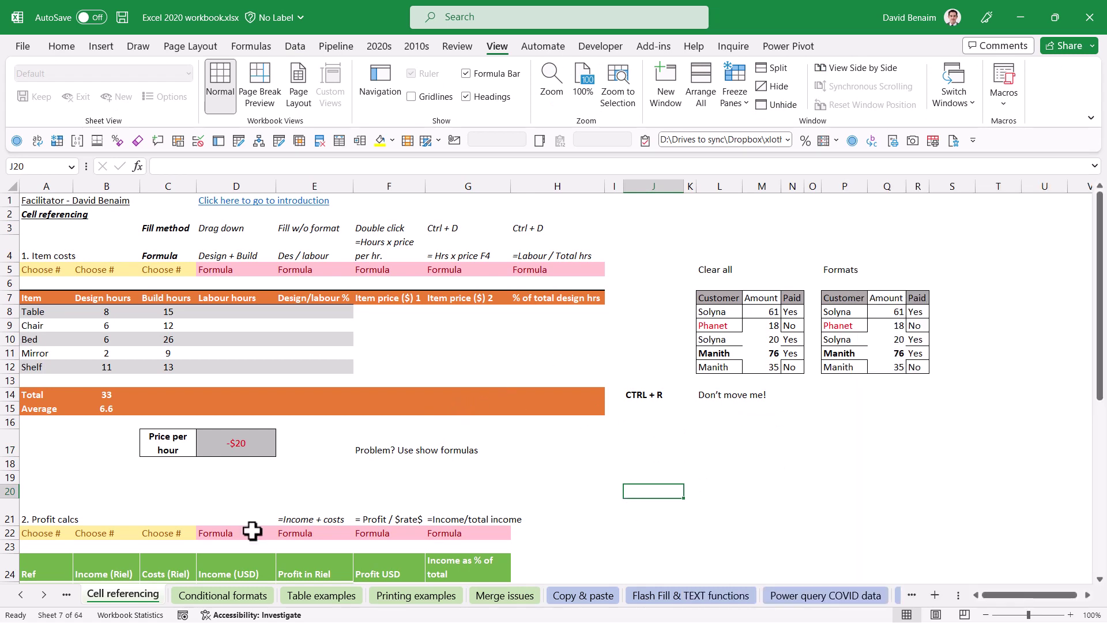
ctrl+click(41, 595)
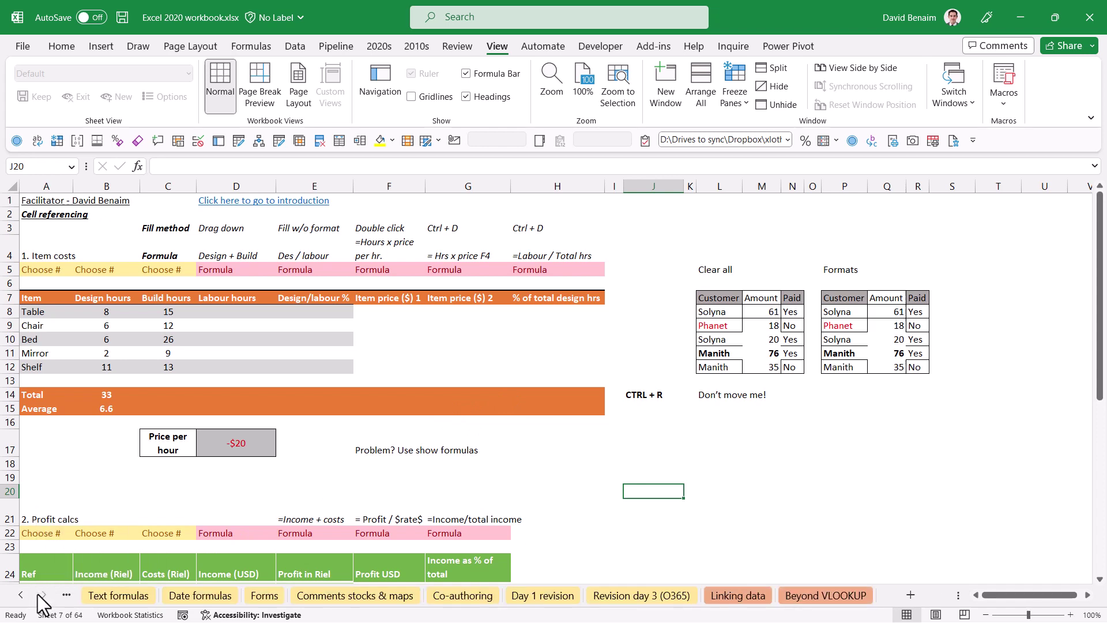
ctrl+click(21, 594)
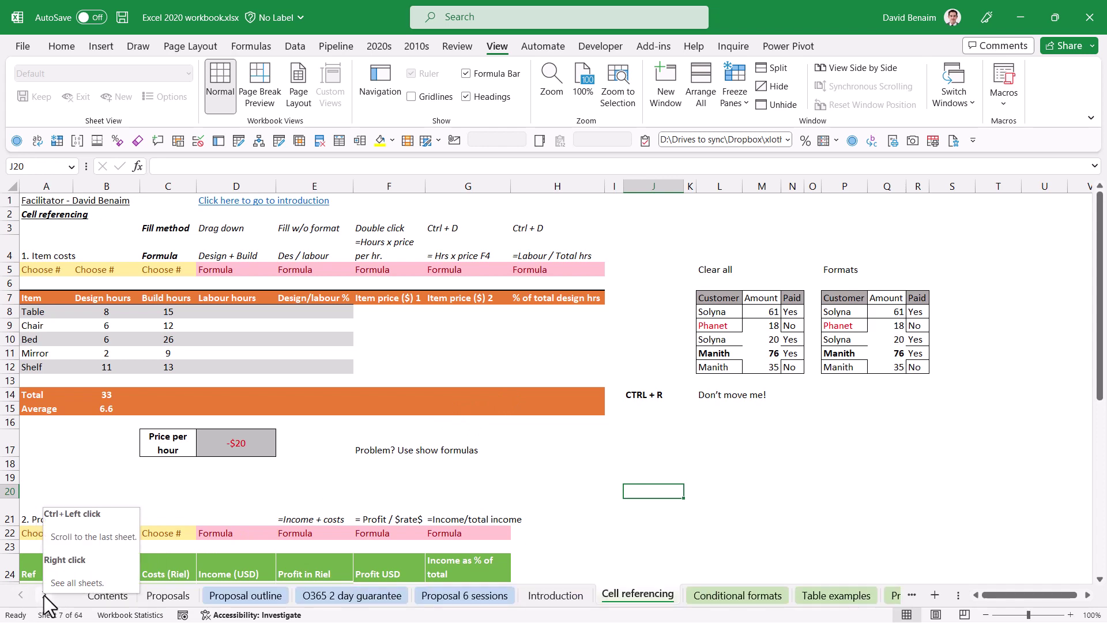
right_click(44, 595)
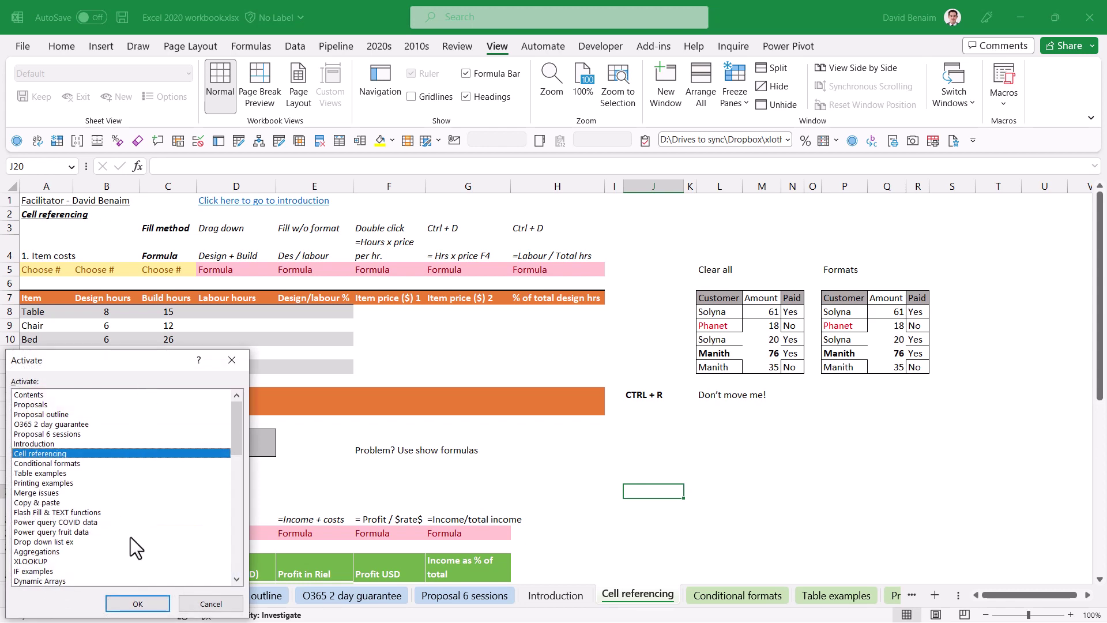
scroll(131, 537, down, 5)
scroll(131, 534, up, 5)
click(136, 558)
scroll(135, 550, down, 3)
click(130, 523)
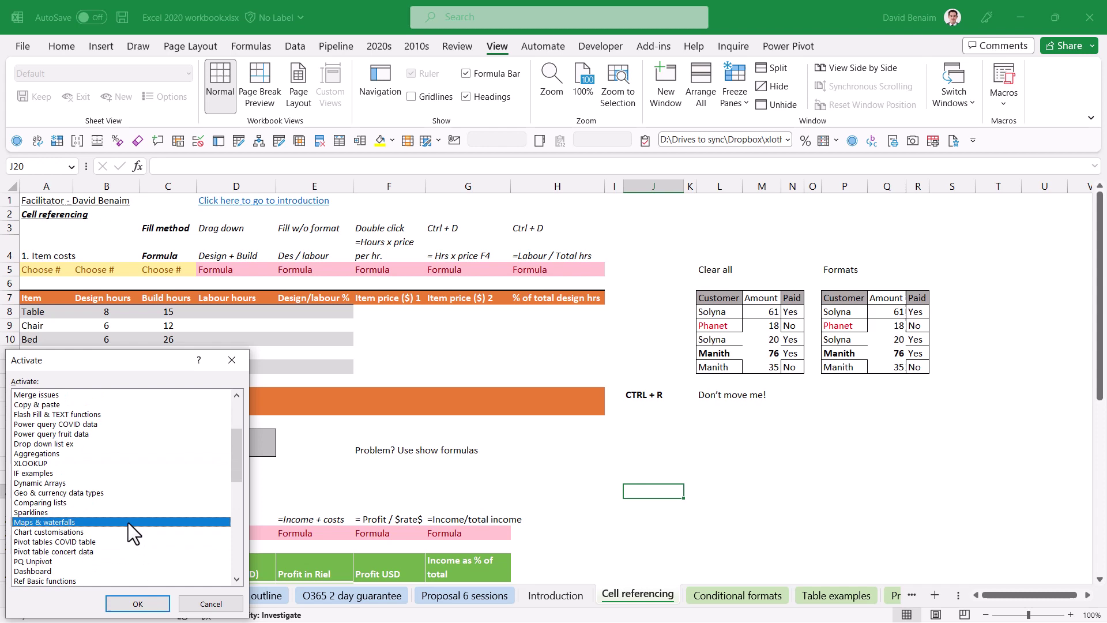
double_click(127, 523)
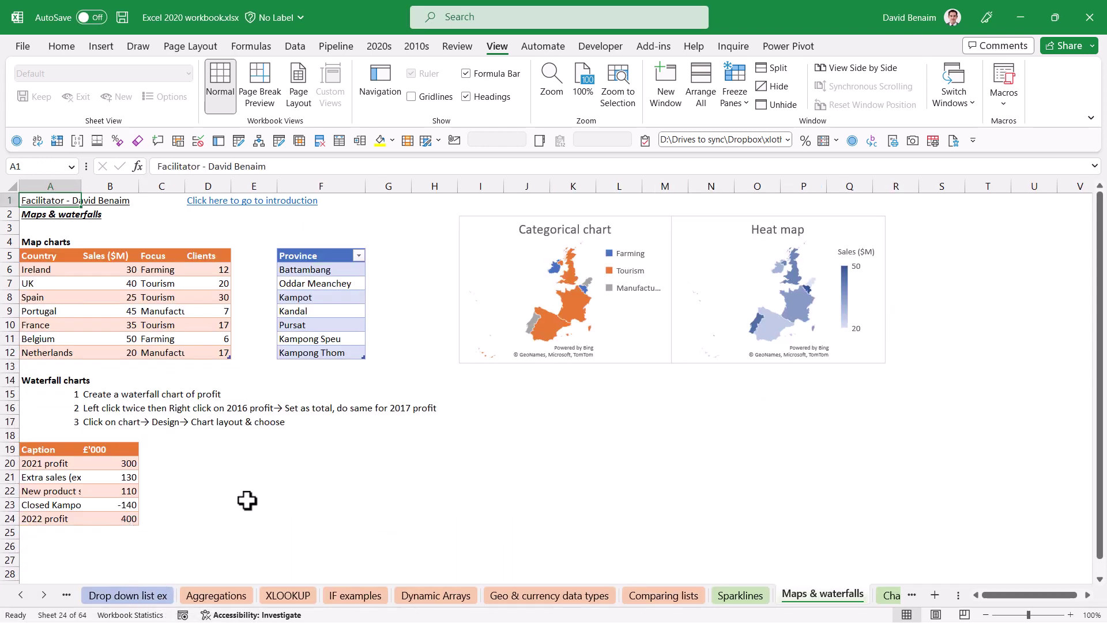
- Open the workbook's Adv Excel folder from File > Info, then close File Explorer
click(434, 297)
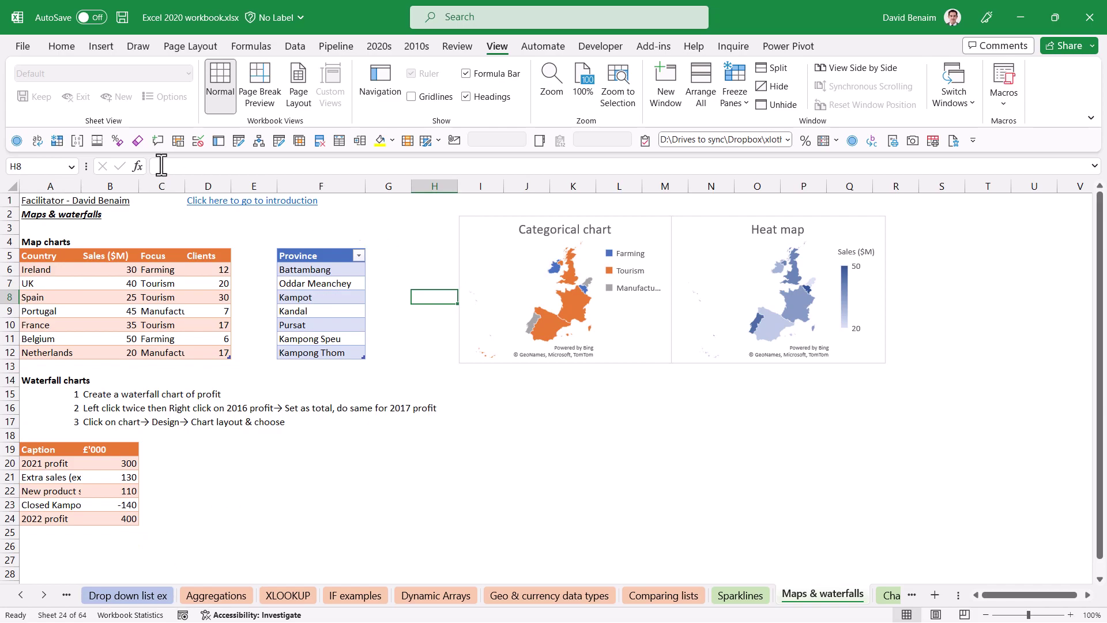
click(19, 51)
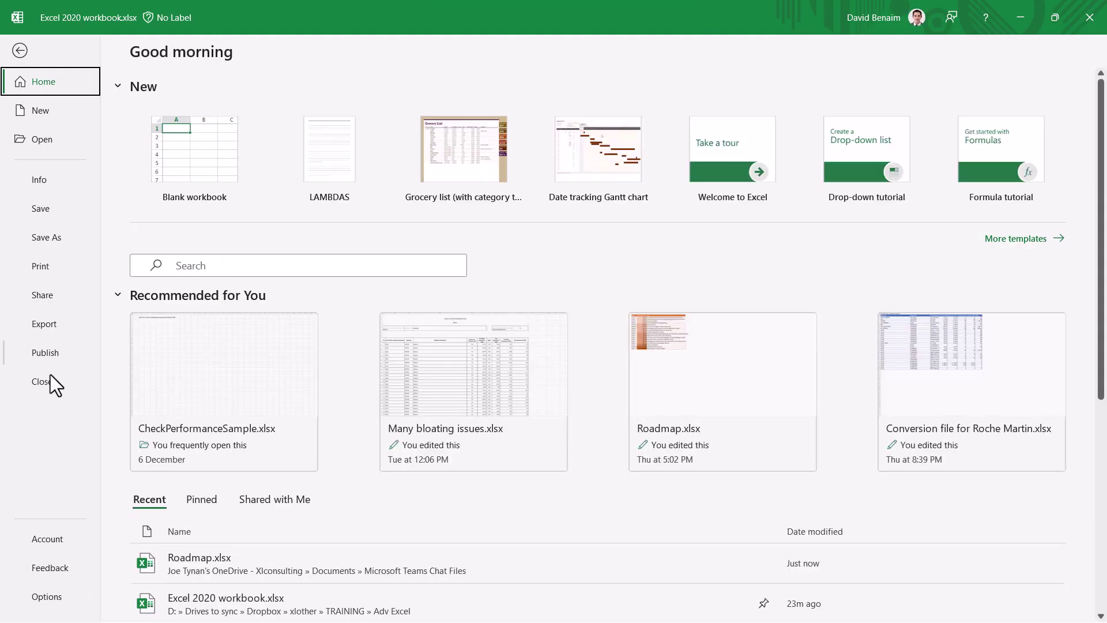
click(49, 188)
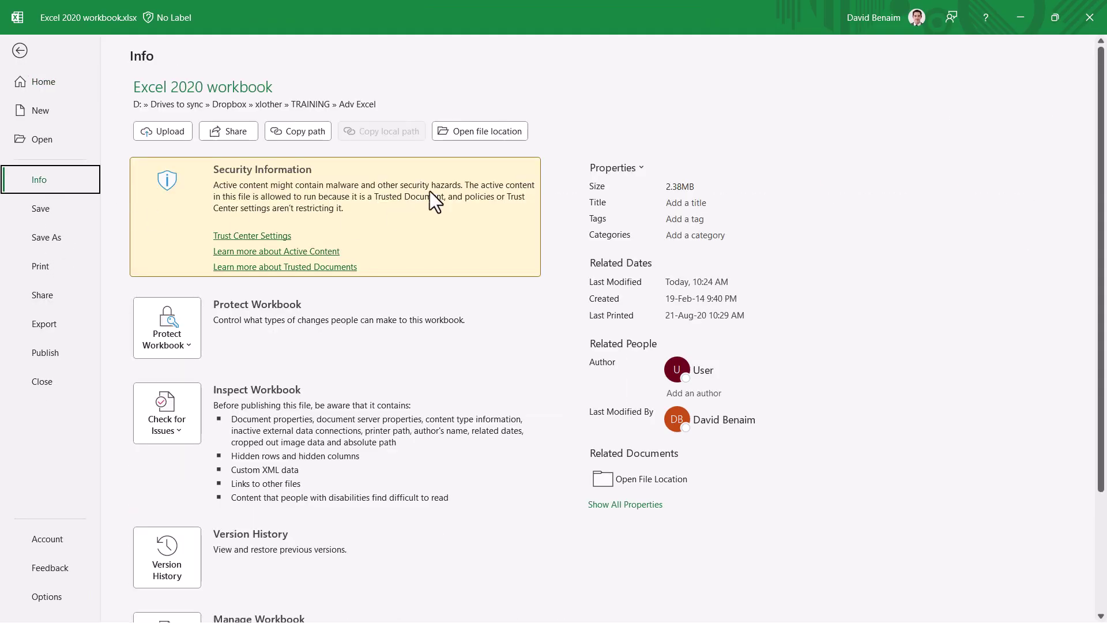
click(497, 130)
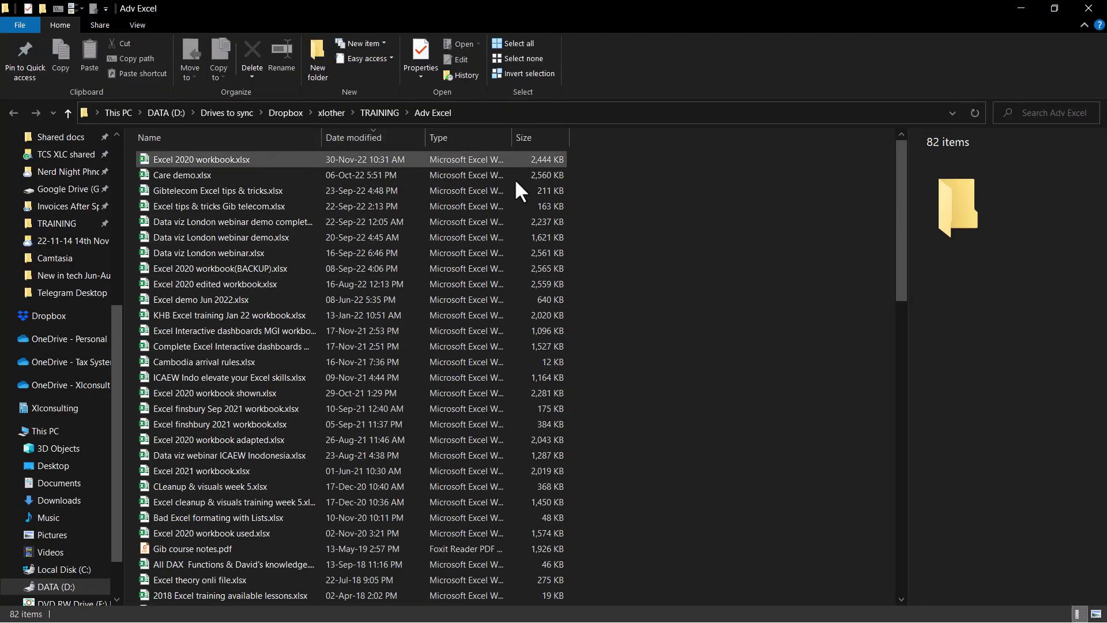
click(1088, 8)
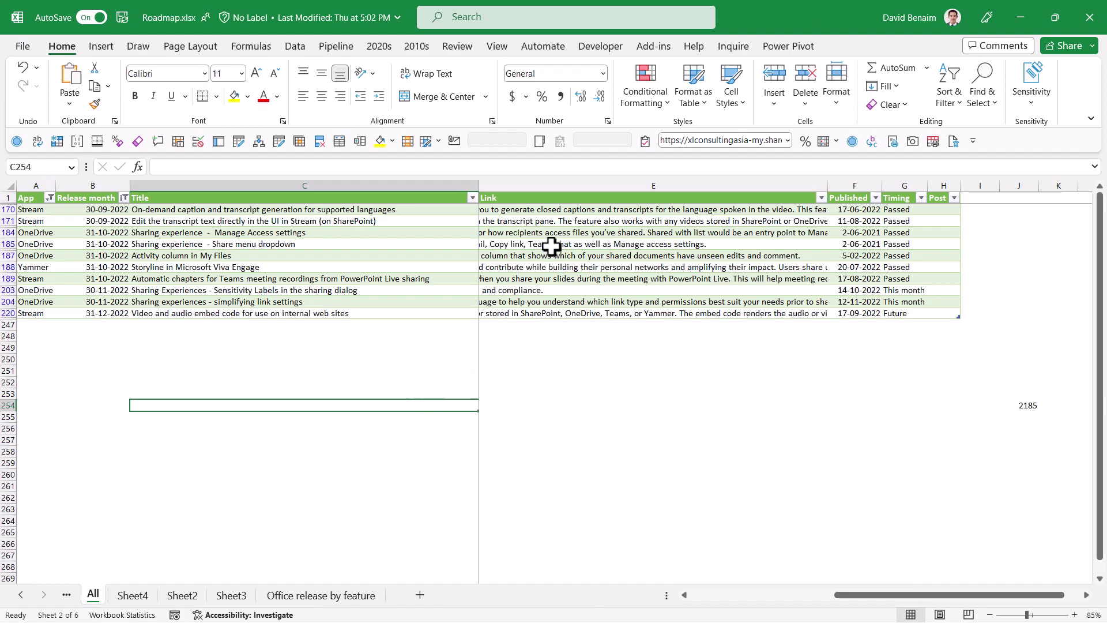
- Open Roadmap.xlsx's Microsoft Teams Chat Files folder from its File > Info page
click(23, 48)
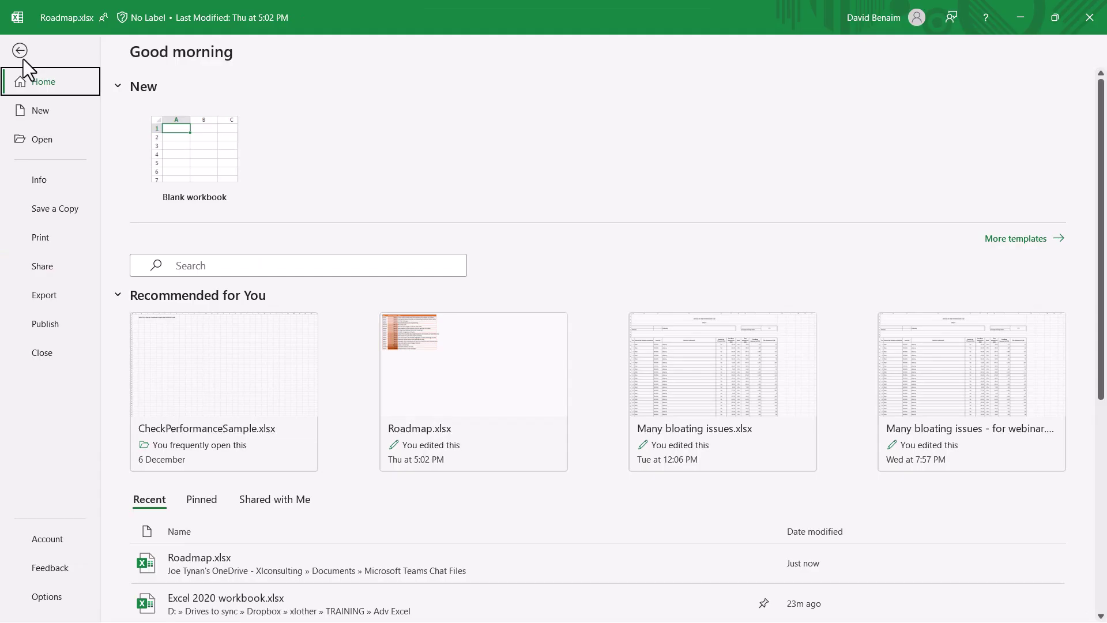
click(53, 179)
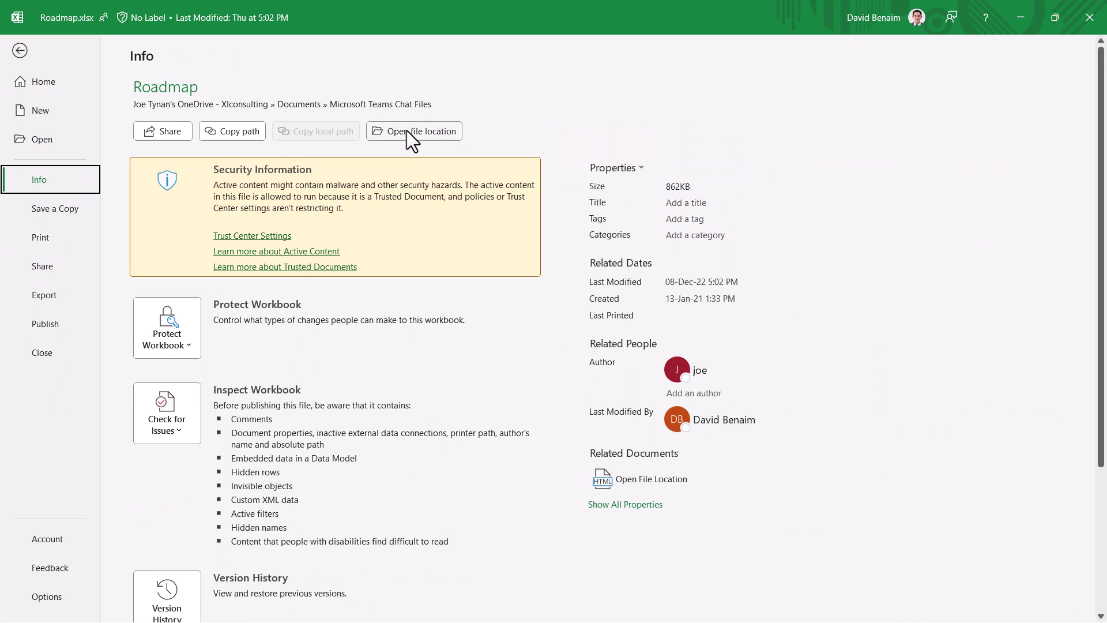
click(632, 482)
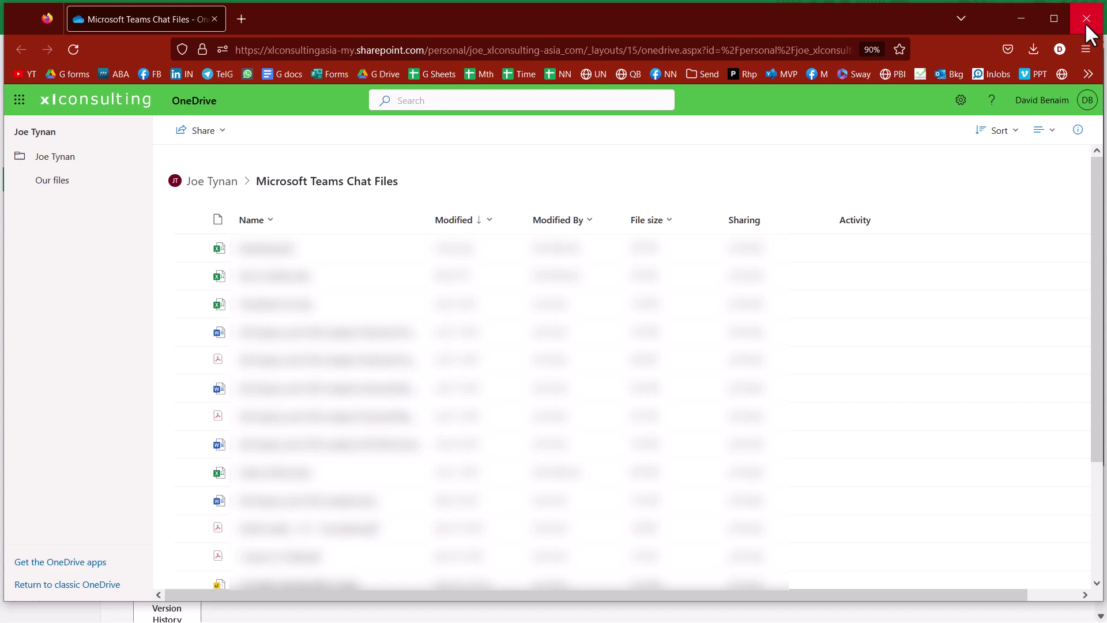
click(1026, 17)
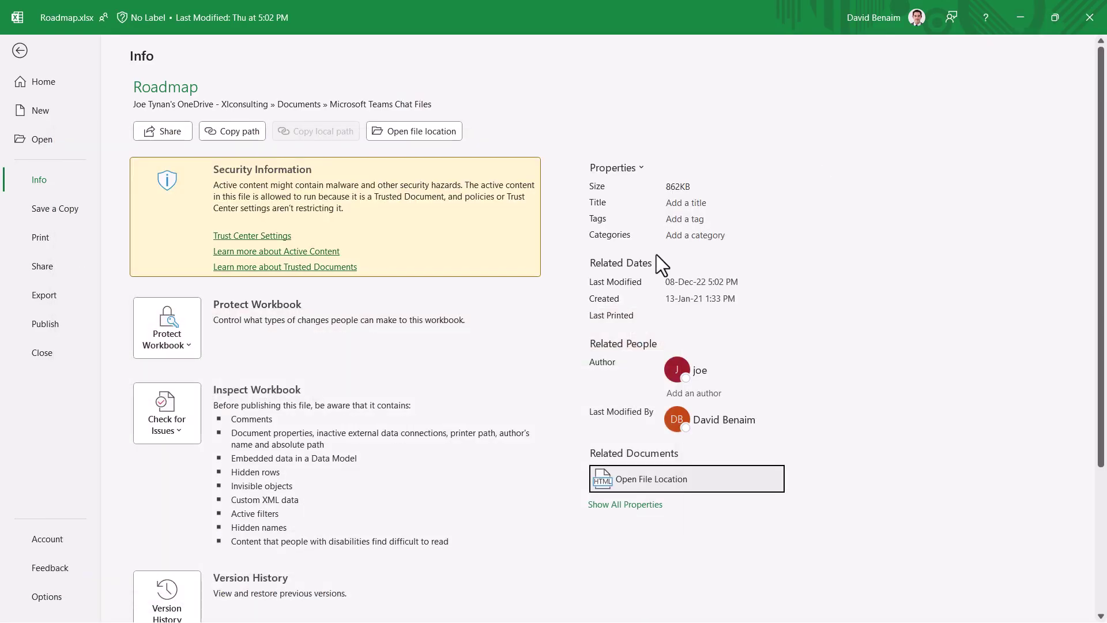
- Return to Excel 2020 workbook and step between sheets with Ctrl+Page Down/Up
click(20, 50)
key(alt+Tab)
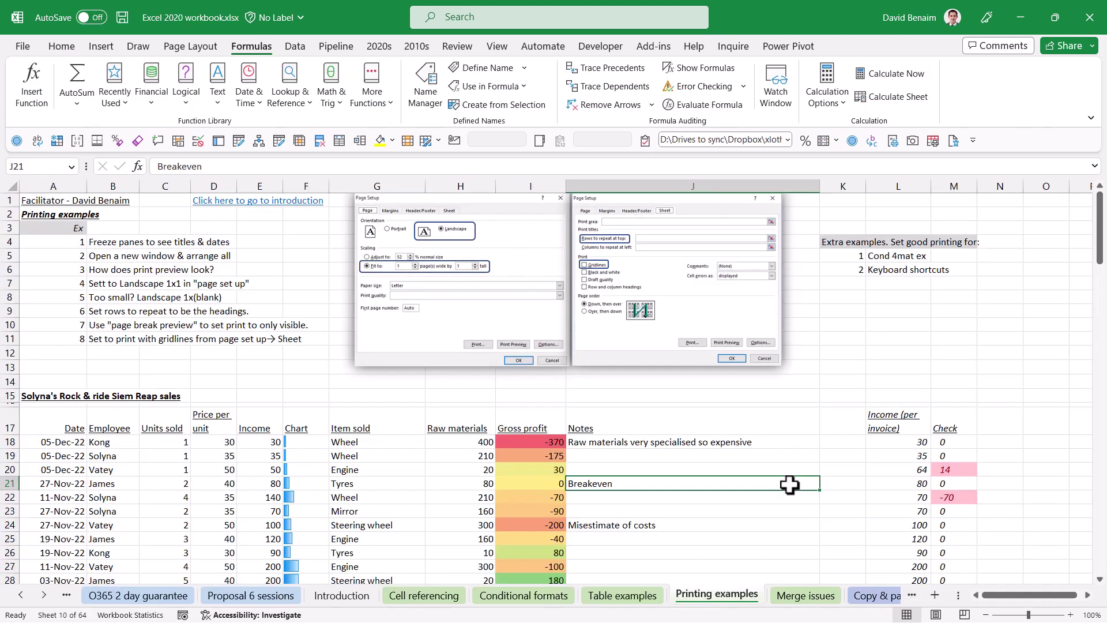
key(ctrl+Page_Down)
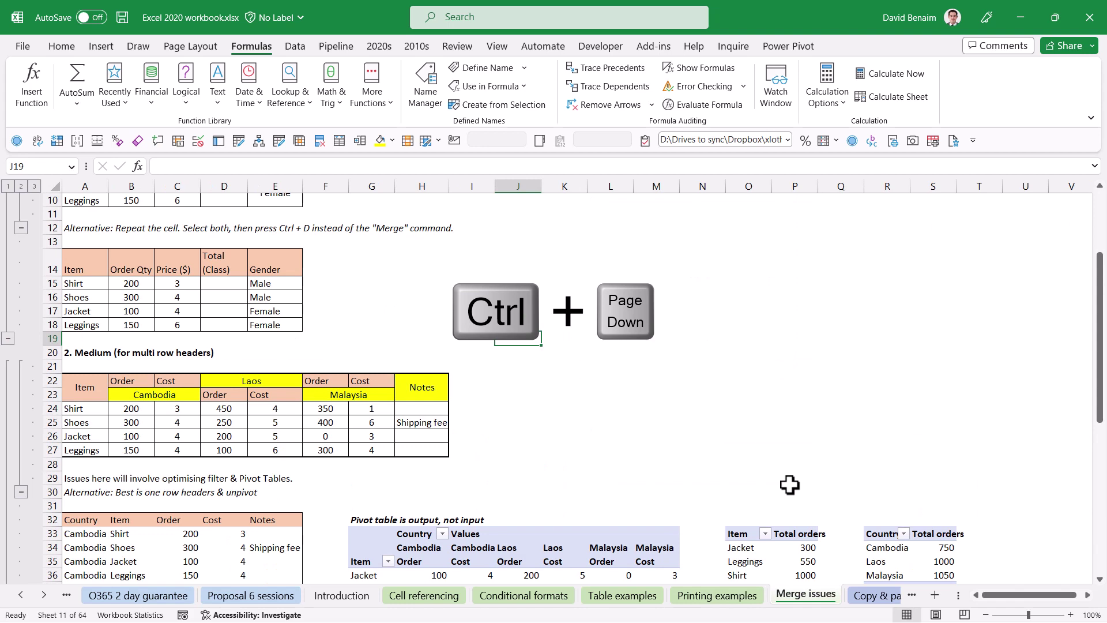
key(ctrl+Page_Up)
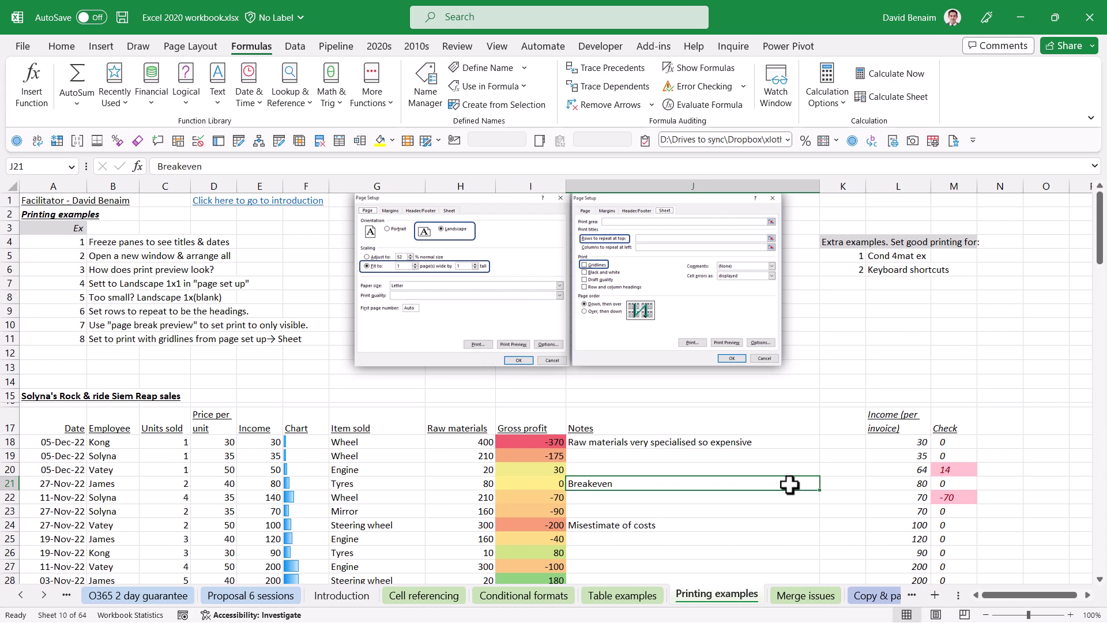
key(ctrl+Page_Down)
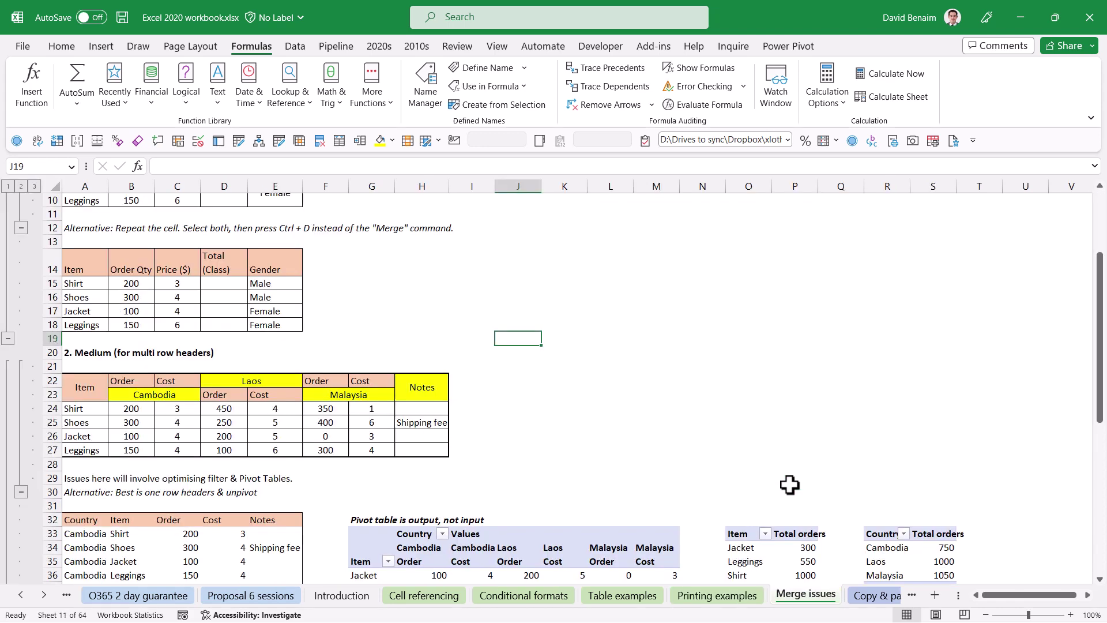
key(ctrl+Page_Up)
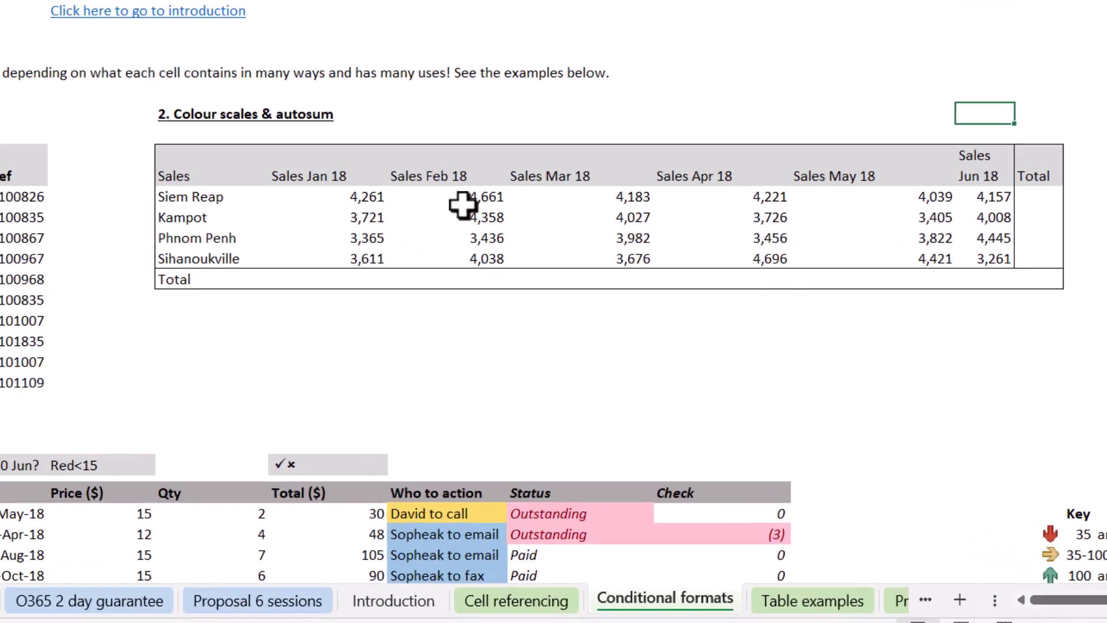
- From the Feb 18 Siem Reap cell, jump to the table's column and row ends with Ctrl+arrows
click(599, 327)
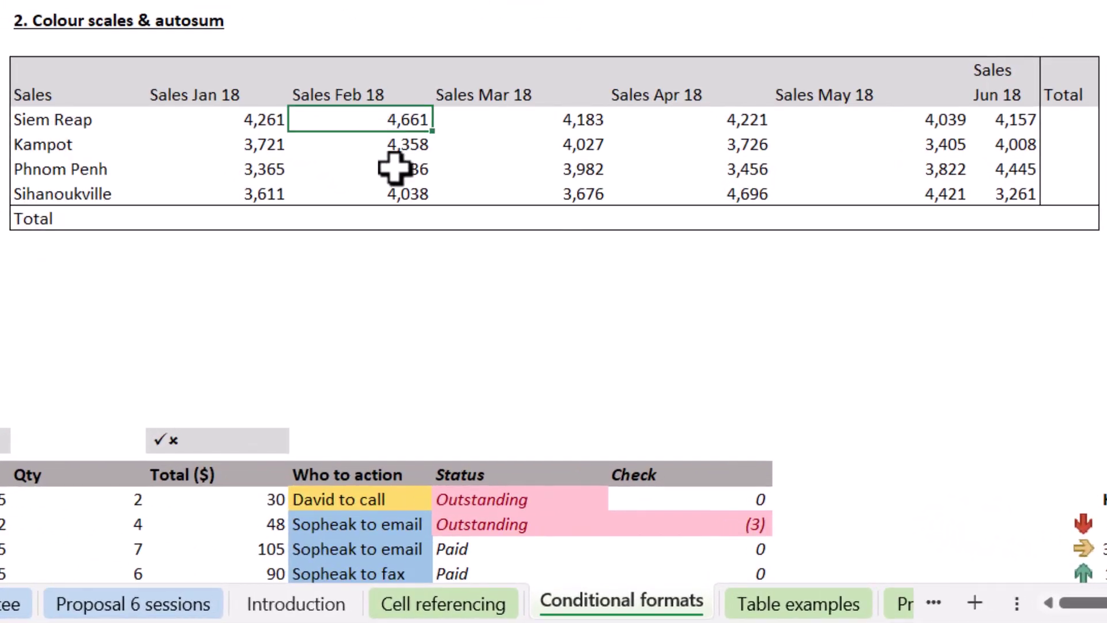
ctrl+click(374, 198)
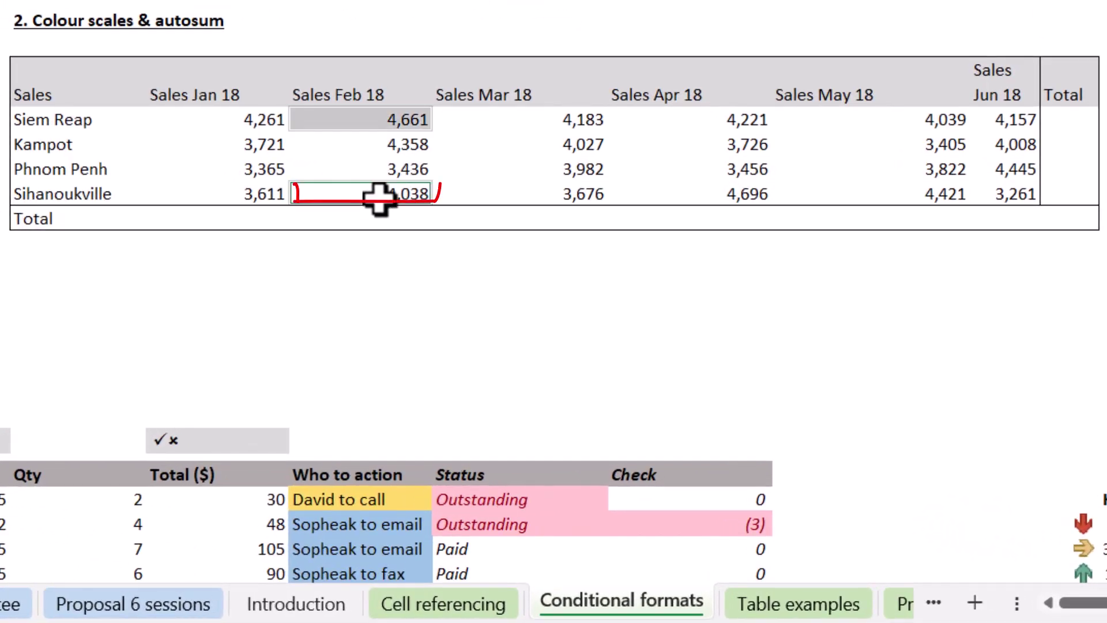
click(378, 122)
key(ctrl+Down)
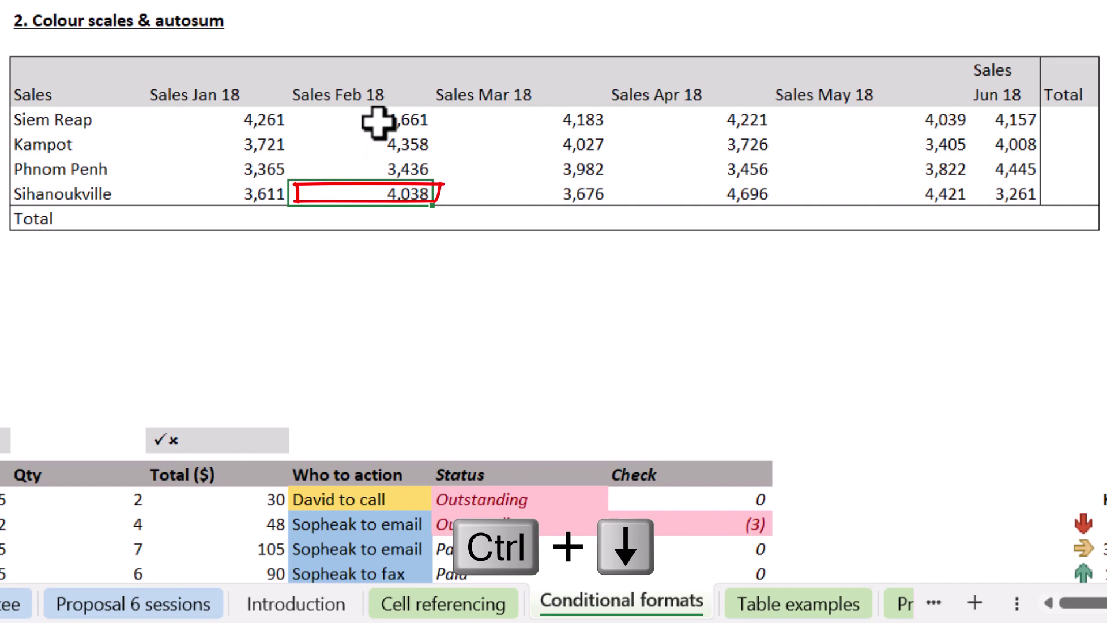
key(Up)
key(Up)
key(Up)
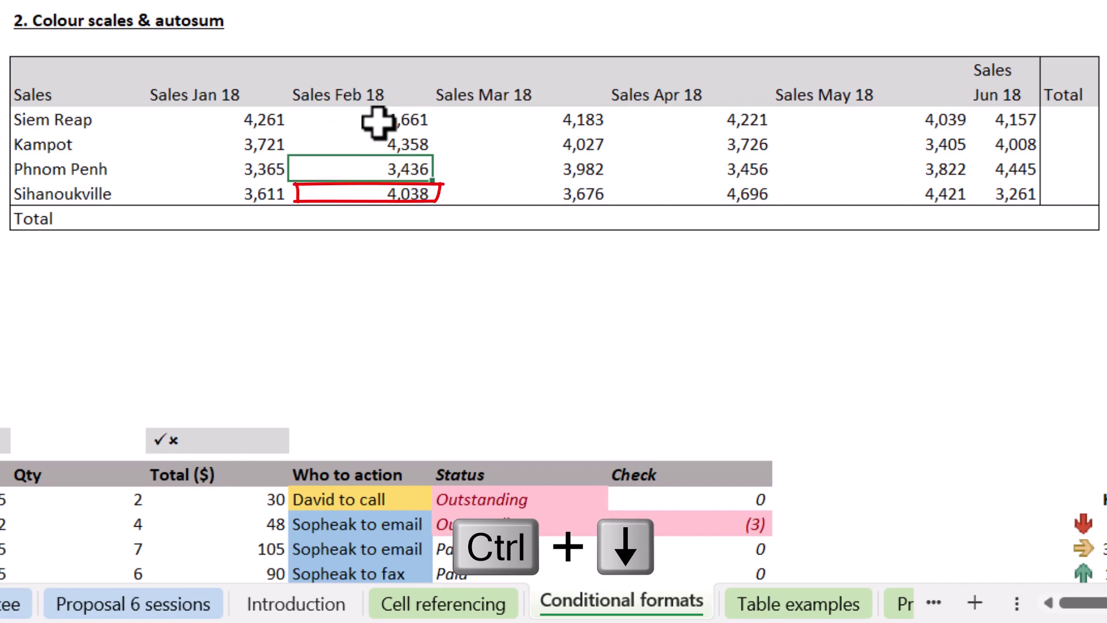
key(Left)
key(ctrl+Right)
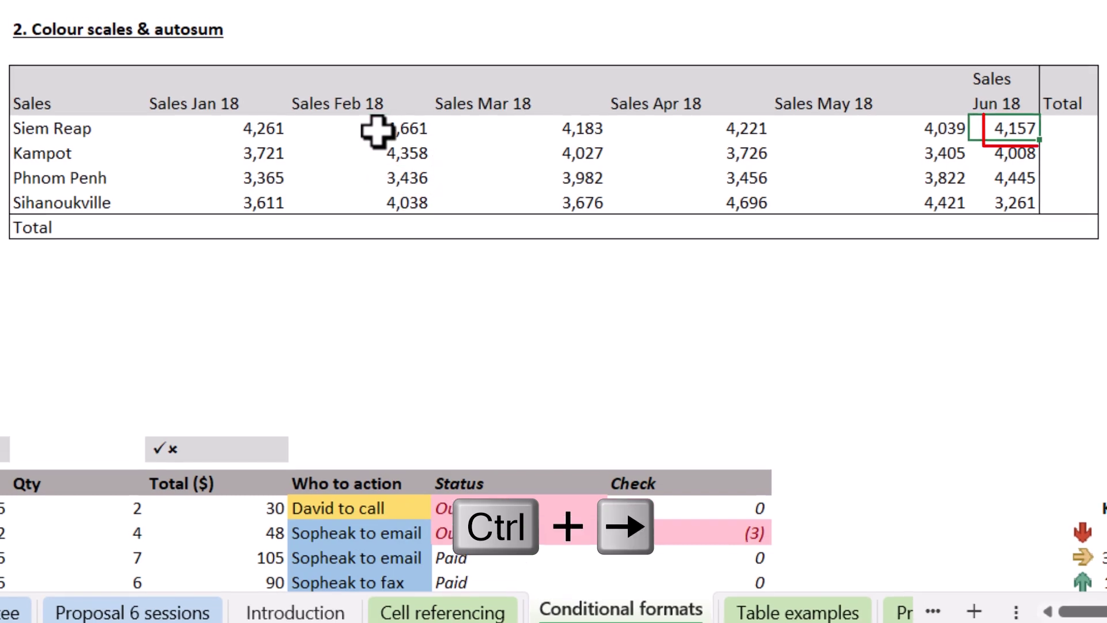
key(Up)
key(Up)
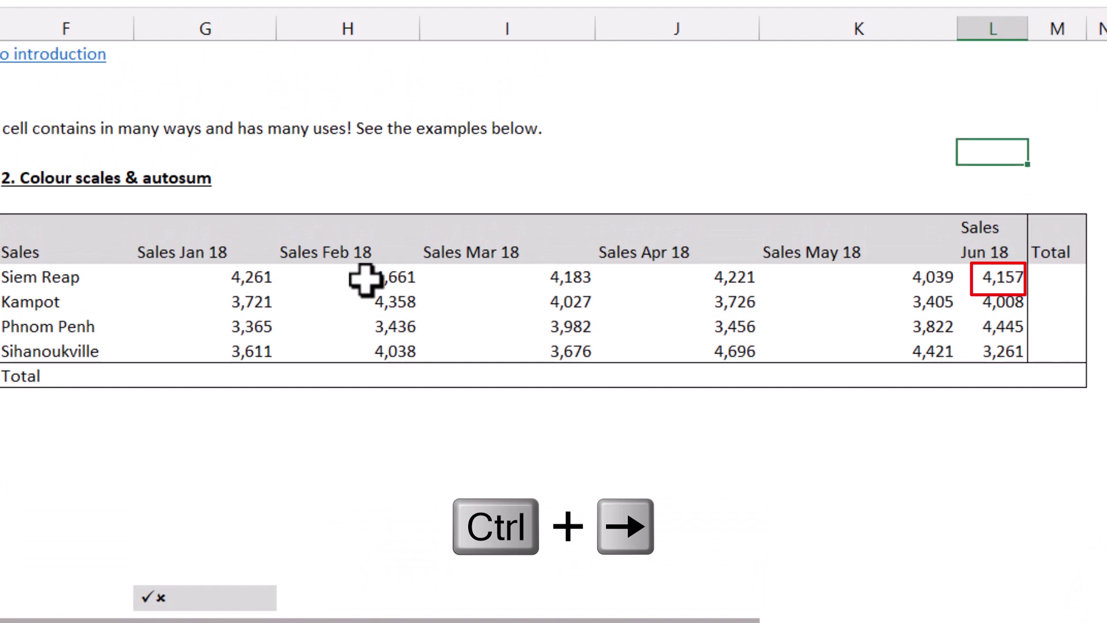
key(Left)
key(Left)
key(Up)
key(Up)
key(Up)
key(Up)
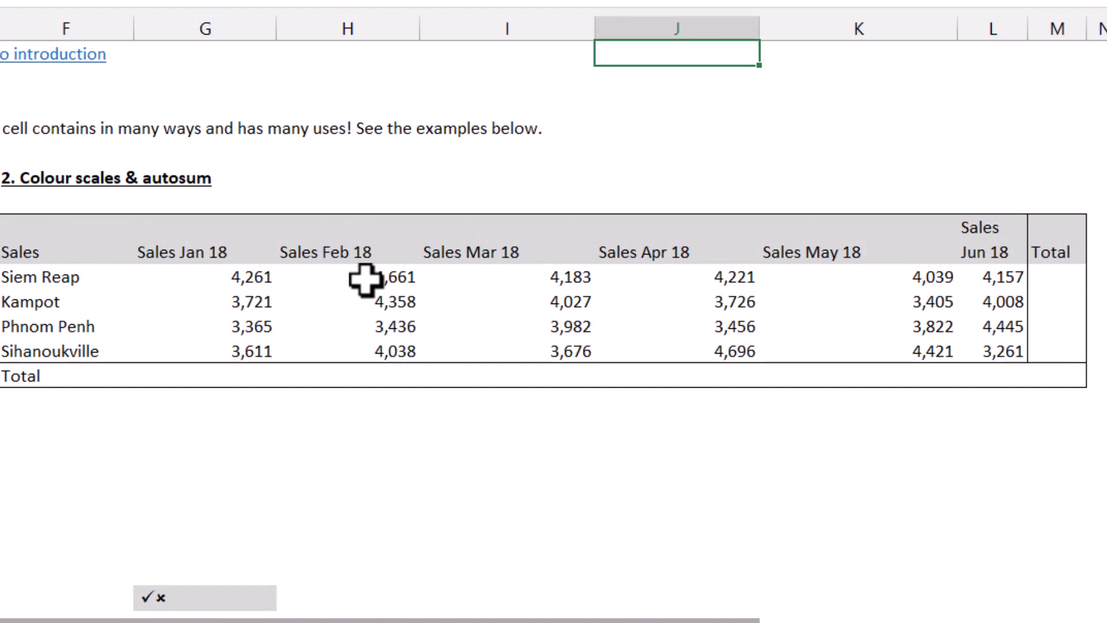
key(ctrl+Down)
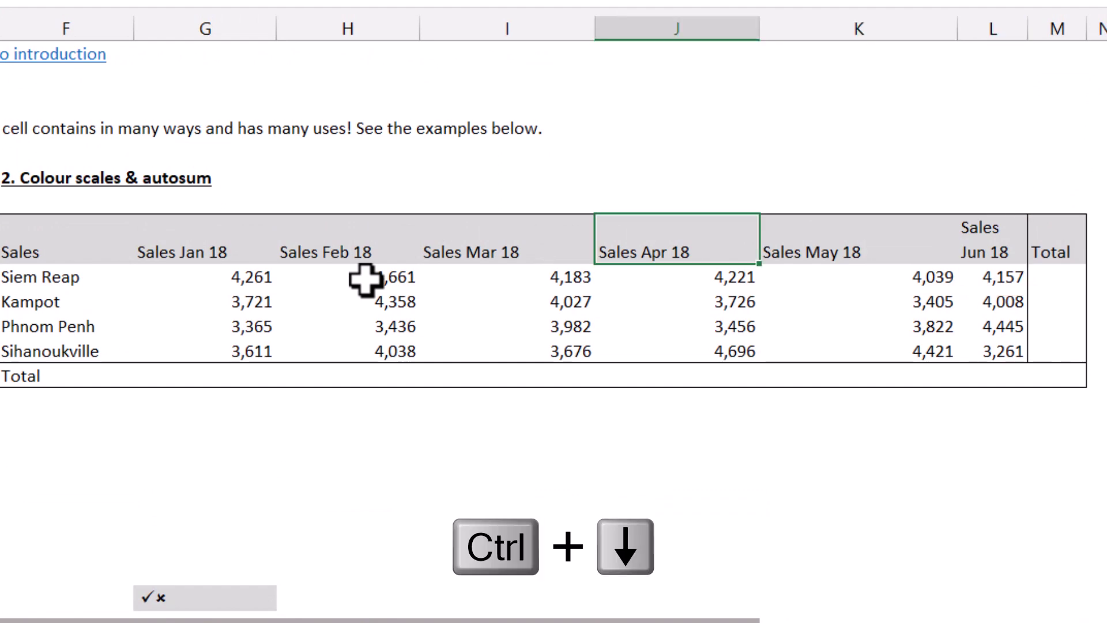
- Jump from the Colour scales & autosum heading to the Sales header, Total row, and Qty and Status table
click(86, 181)
key(ctrl+Down)
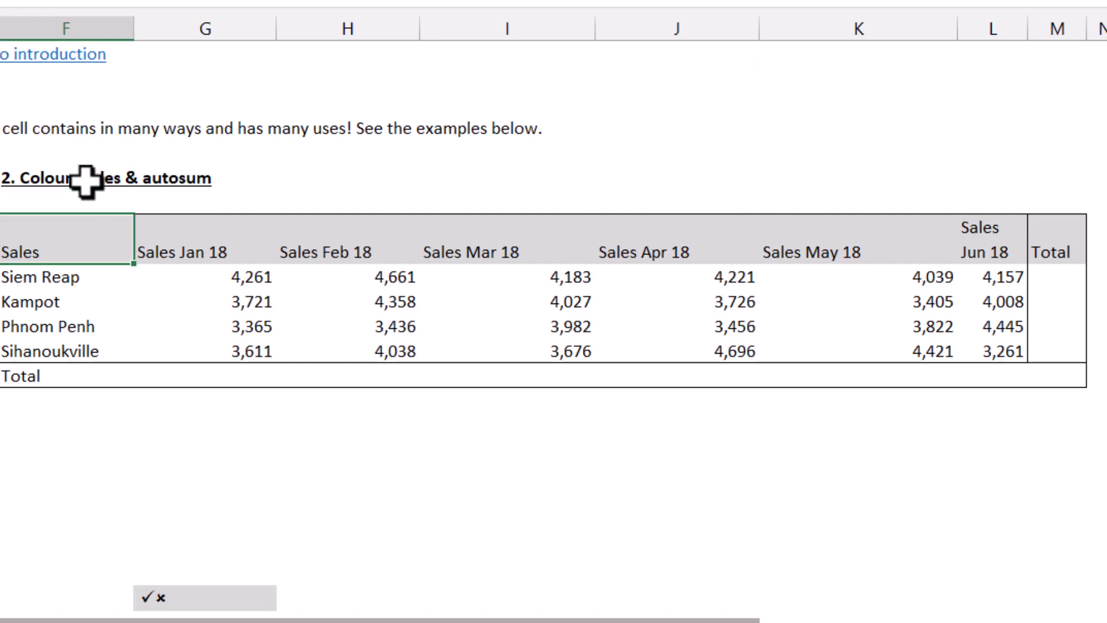
click(85, 181)
key(ctrl+Down)
key(ctrl+Down)
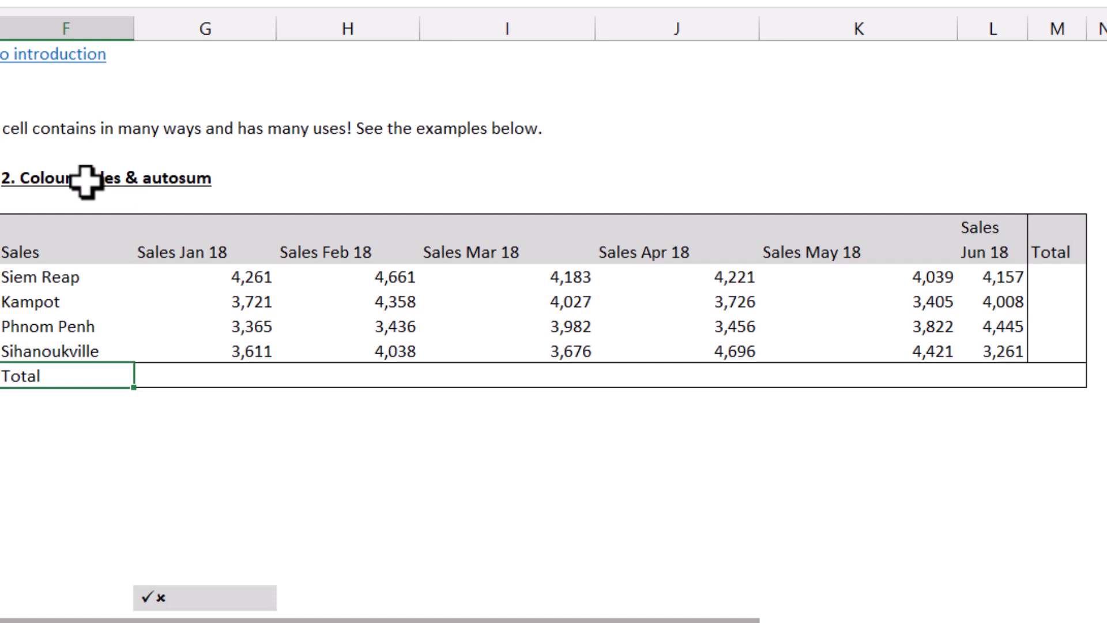
key(Right)
key(Right)
key(Right)
key(Right)
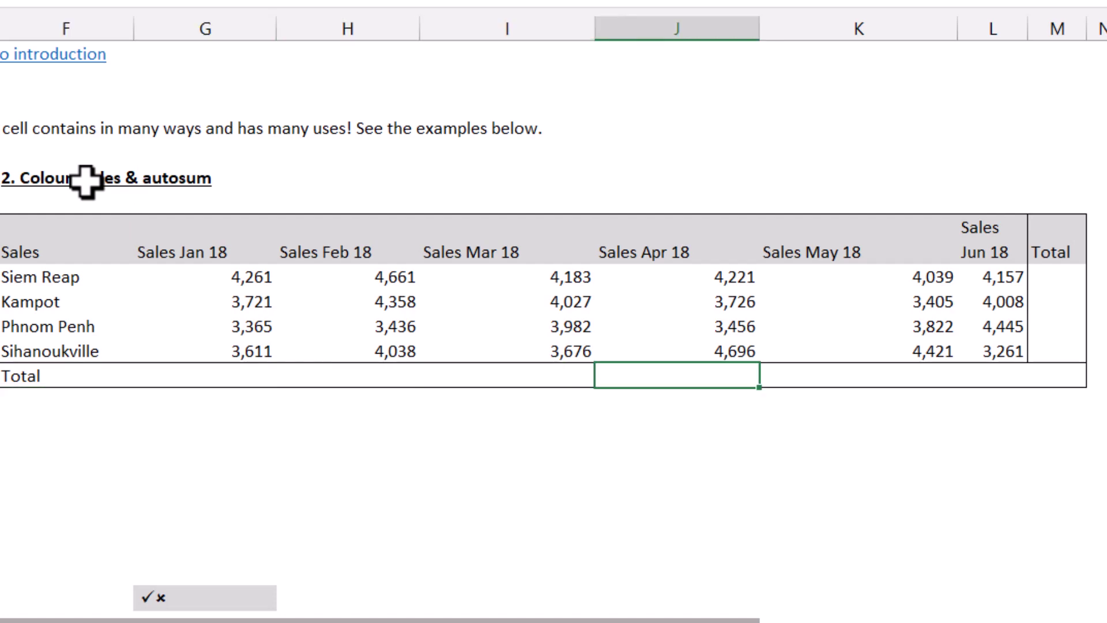
key(Right)
key(Down)
key(ctrl+Down)
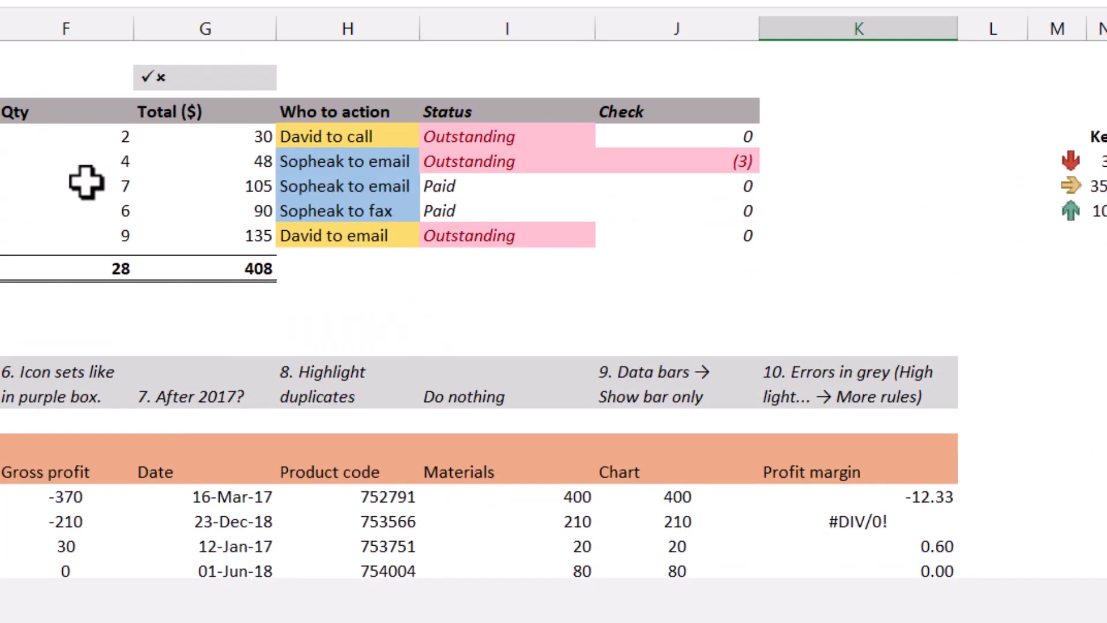
scroll(86, 182, down, 6)
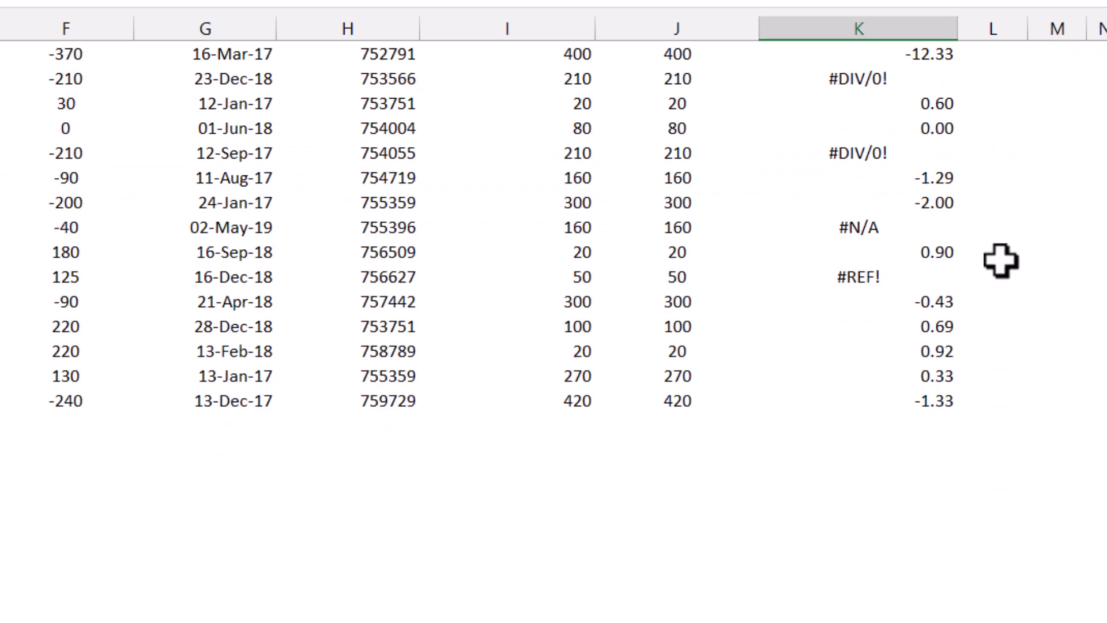
click(931, 260)
key(ctrl+Up)
key(Down)
key(Right)
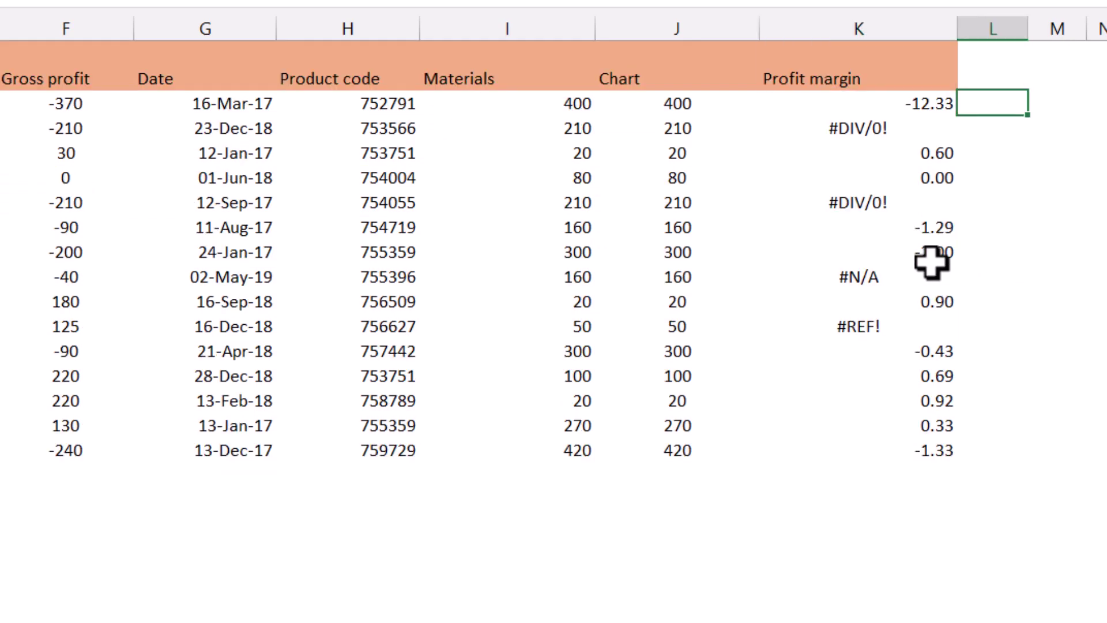
text(=)
key(Left)
key(Left)
key(Left)
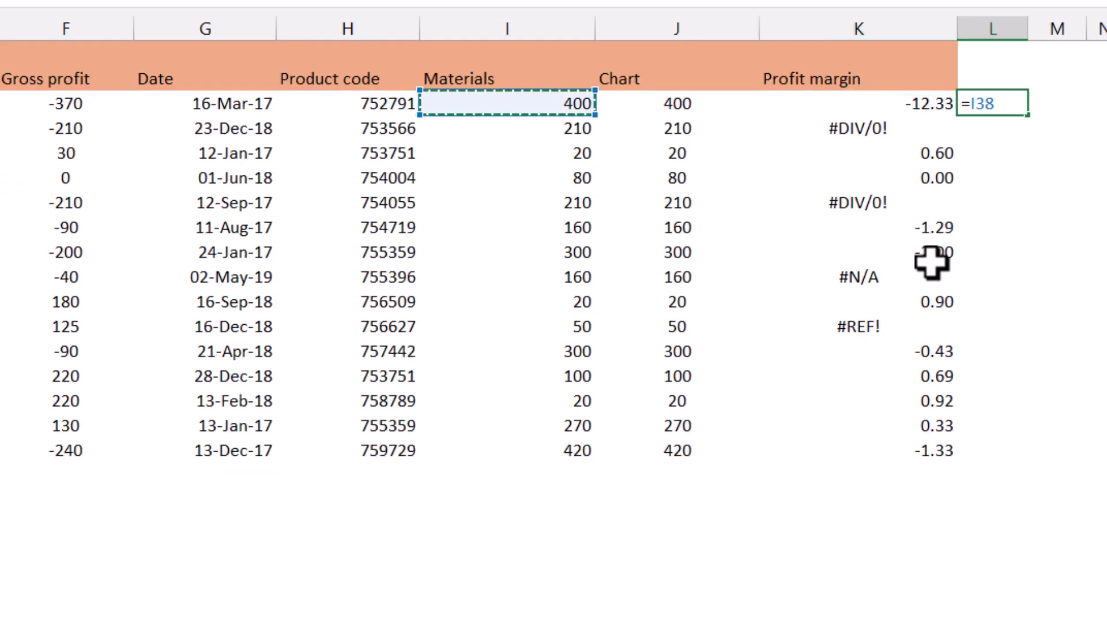
text(+)
key(Left)
key(Left)
key(Return)
key(Left)
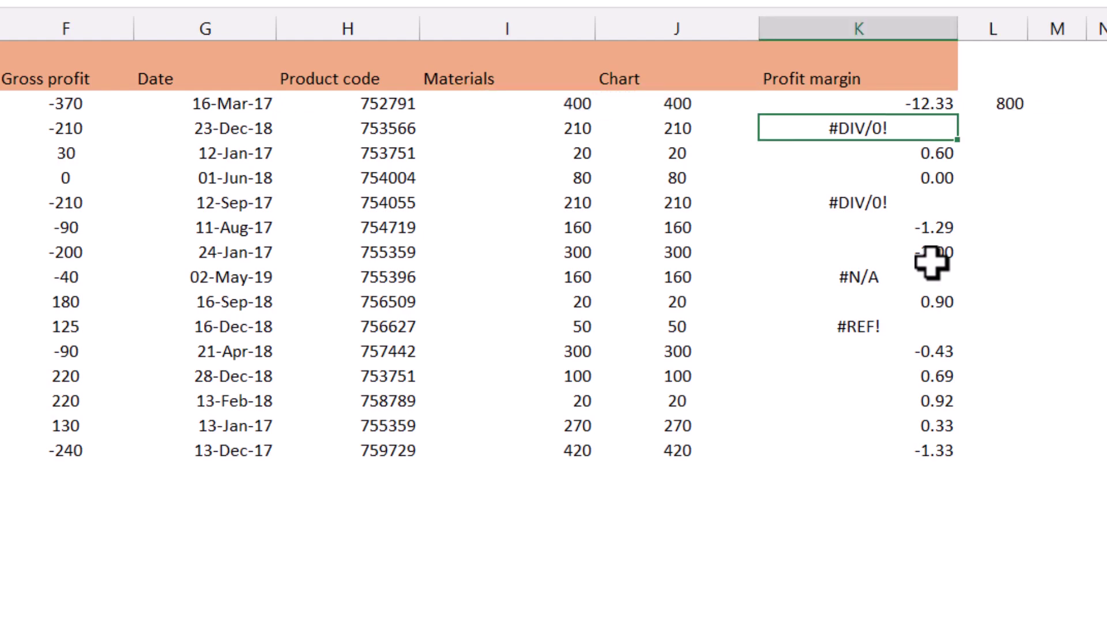
key(ctrl+Down)
key(Right)
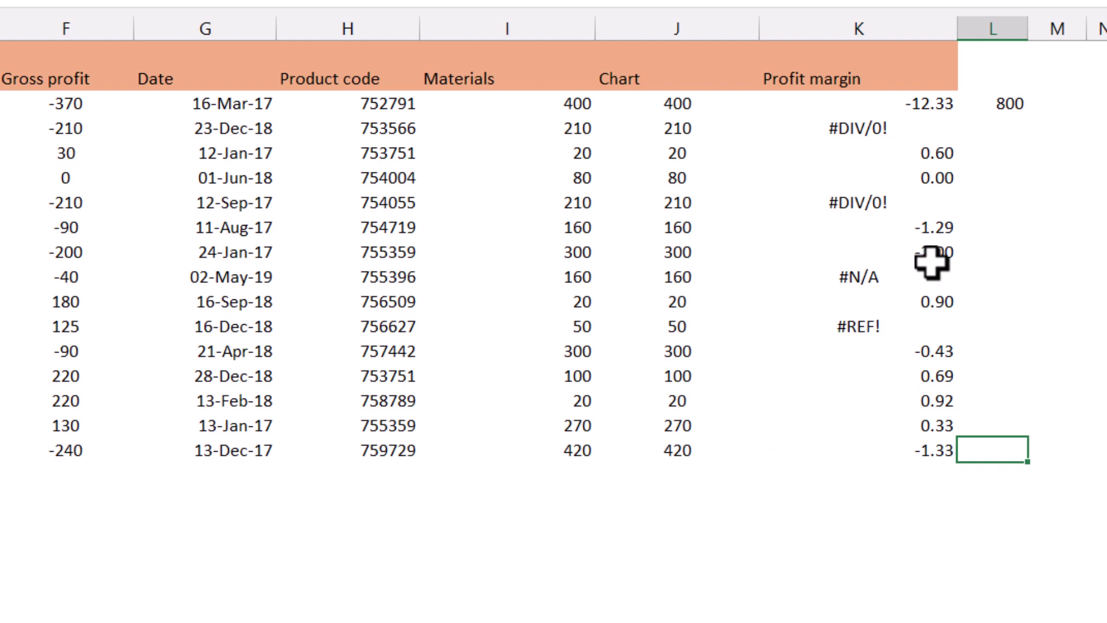
key(ctrl+shift+Up)
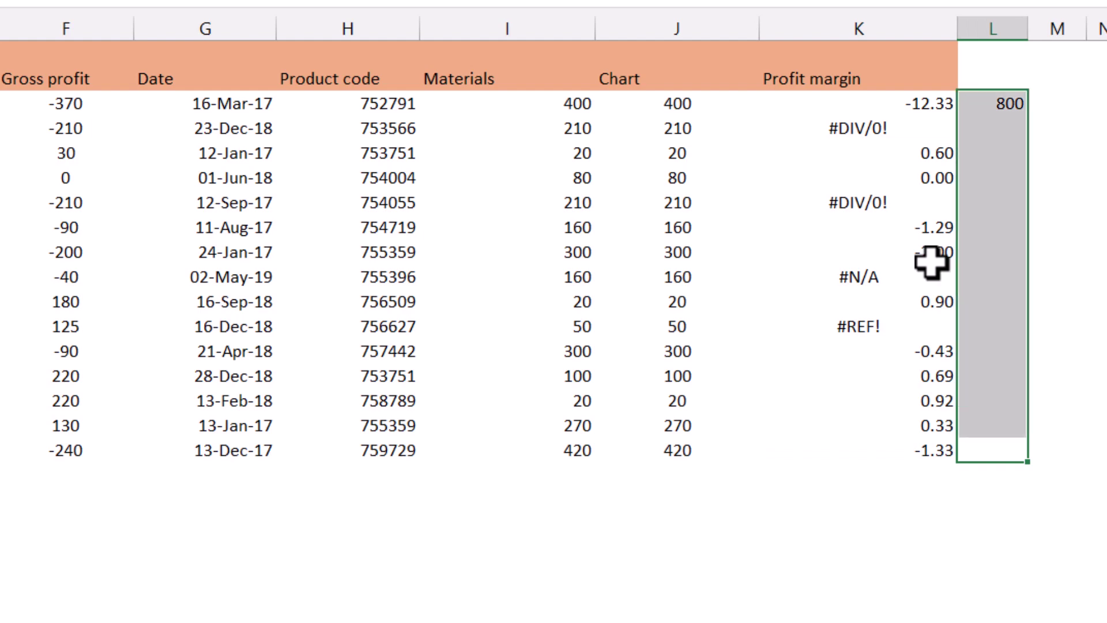
key(ctrl+d)
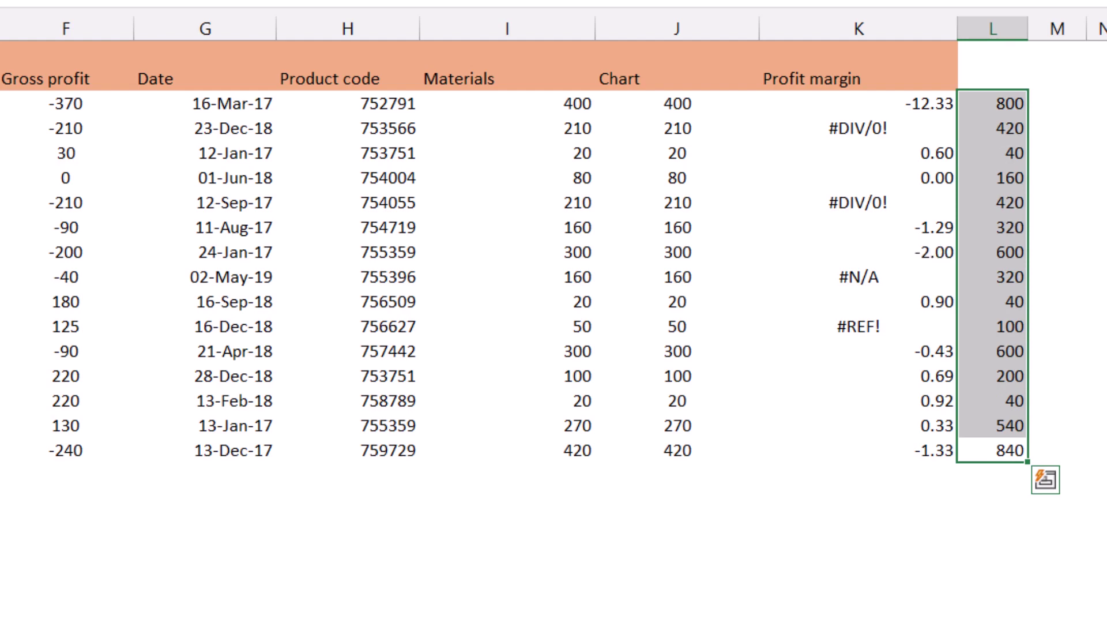
click(1013, 105)
click(1006, 128)
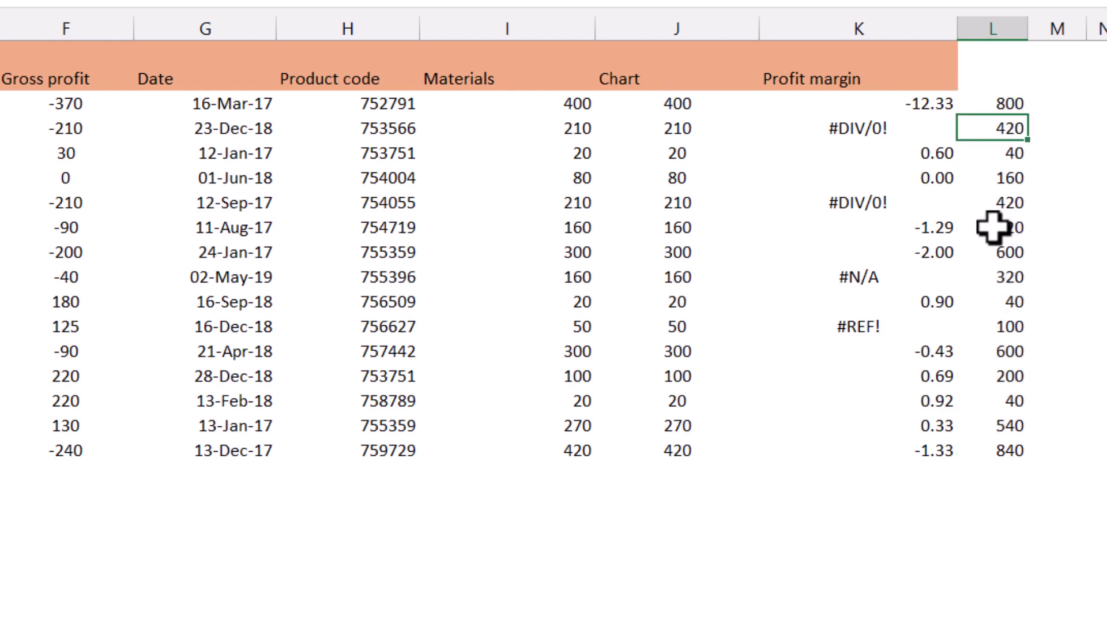
click(991, 227)
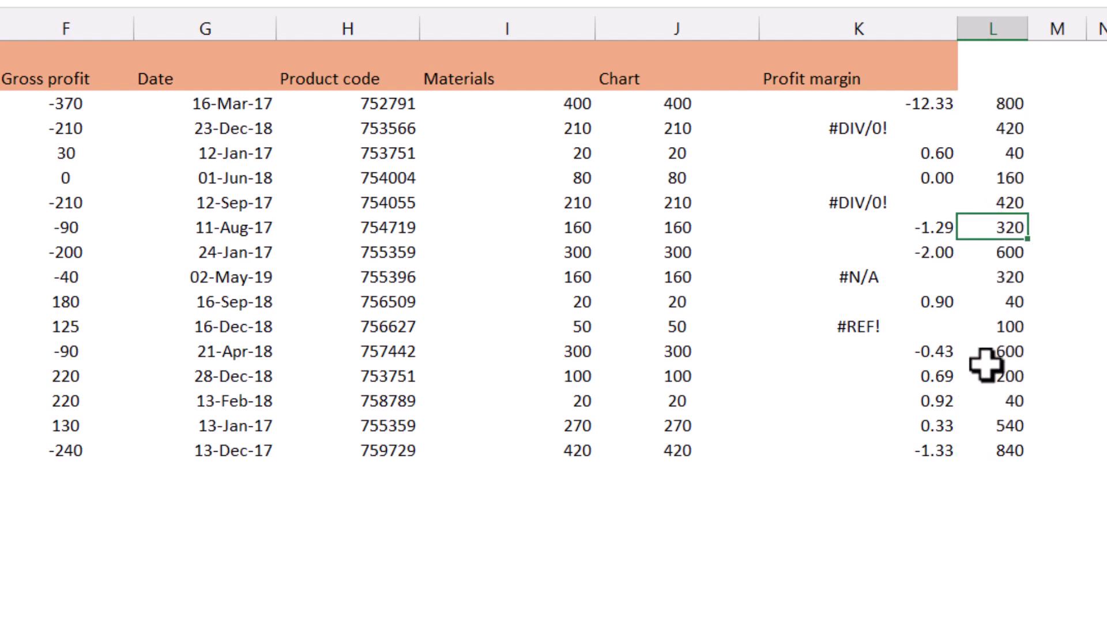
key(ctrl+Up)
key(ctrl+shift+Down)
key(Delete)
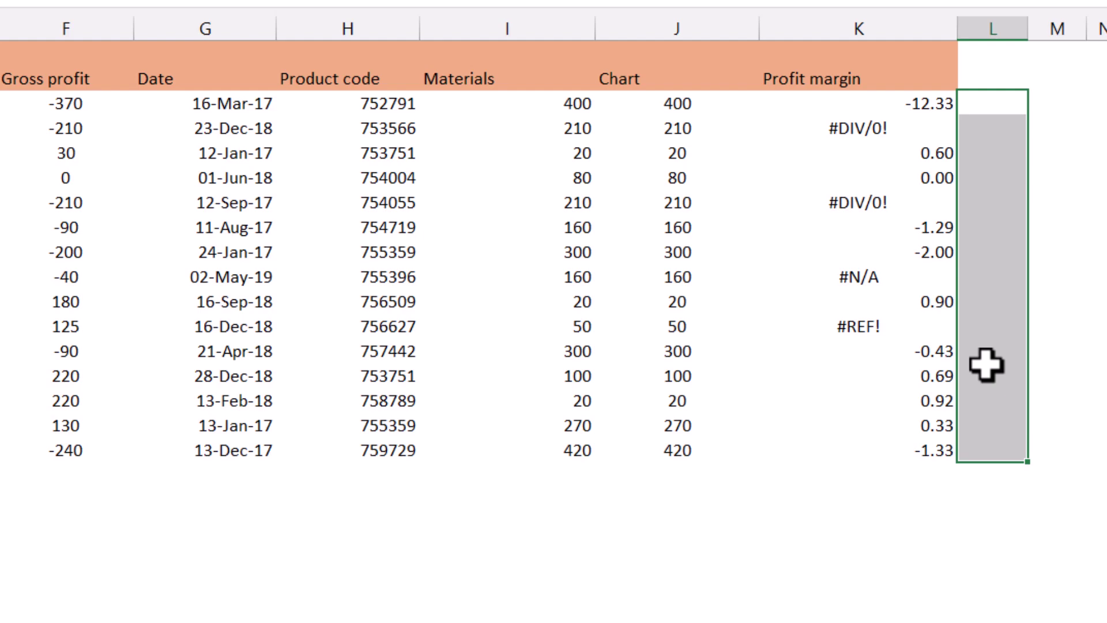
scroll(811, 371, up, 10)
scroll(816, 369, down, 3)
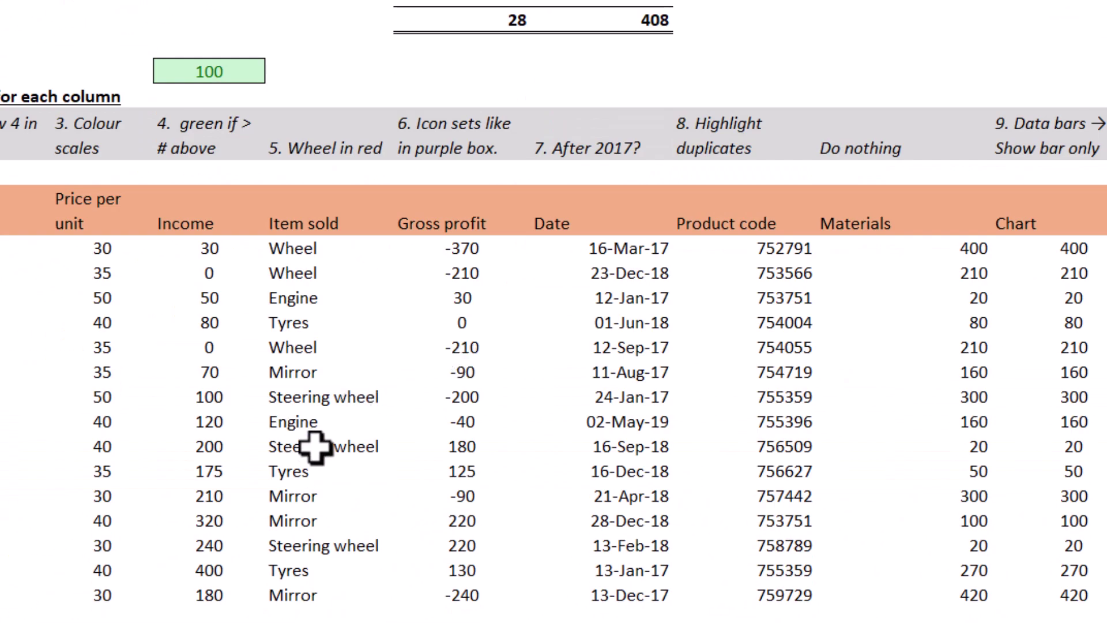
click(333, 449)
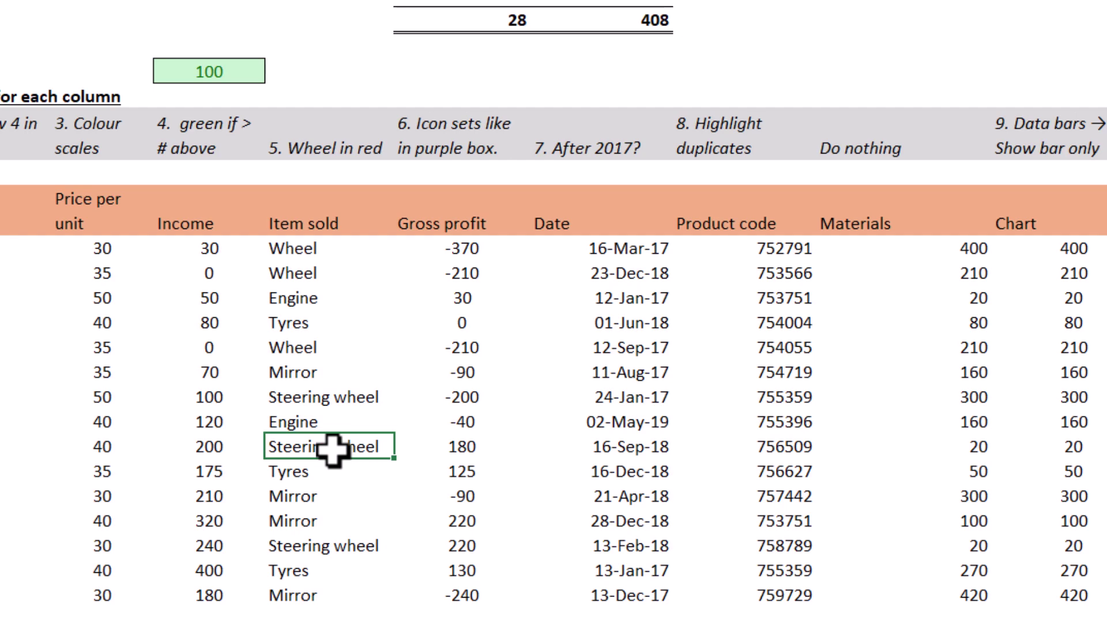
right_click(378, 449)
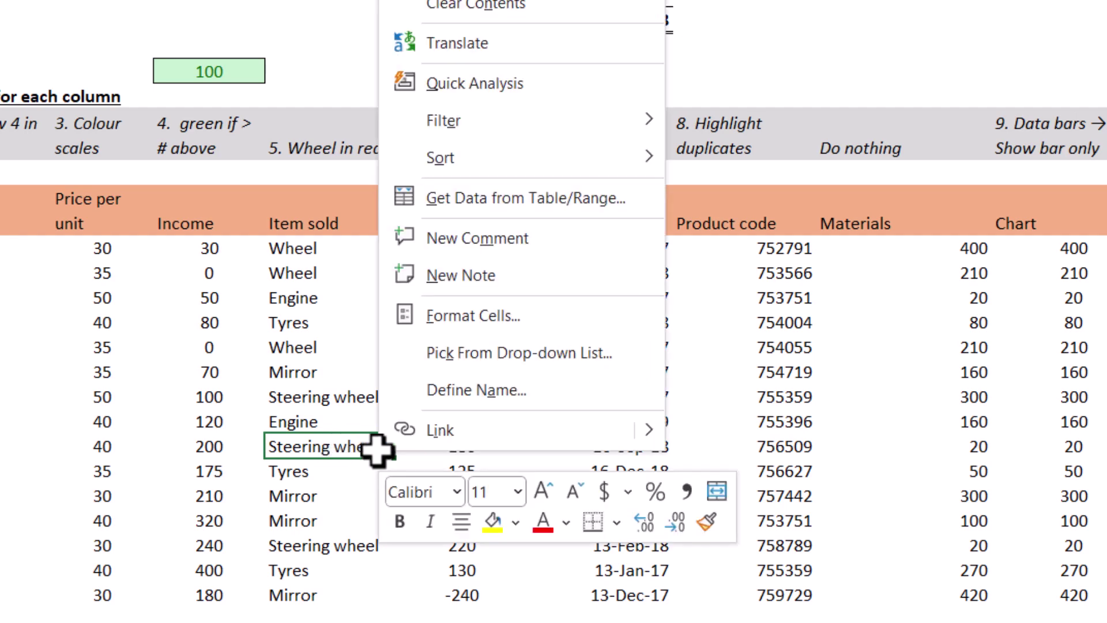
mouse_move(646, 122)
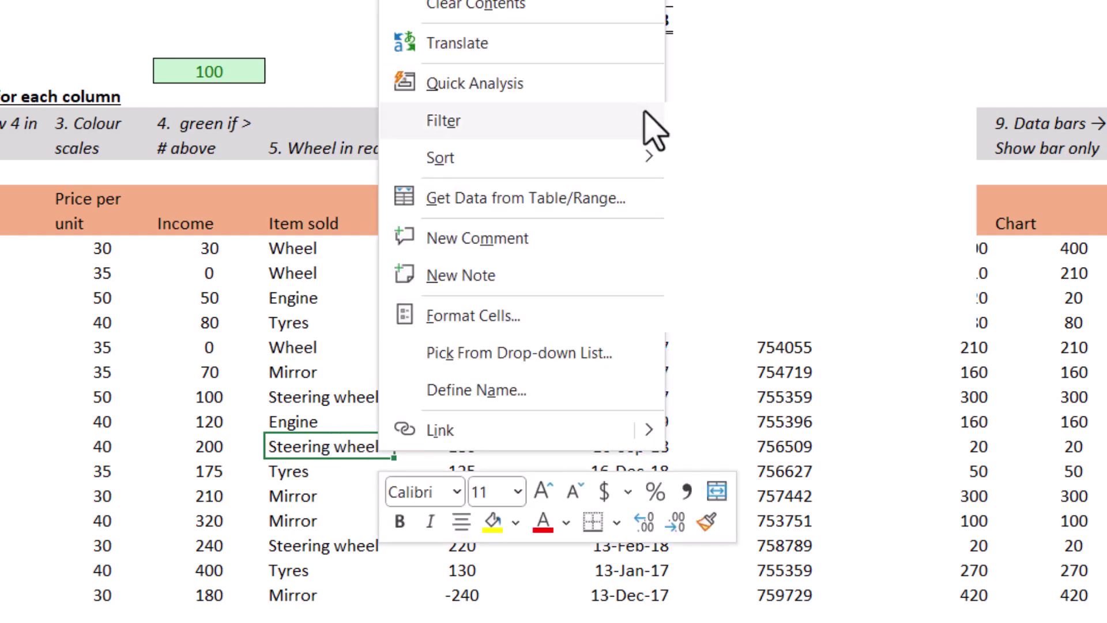
click(805, 202)
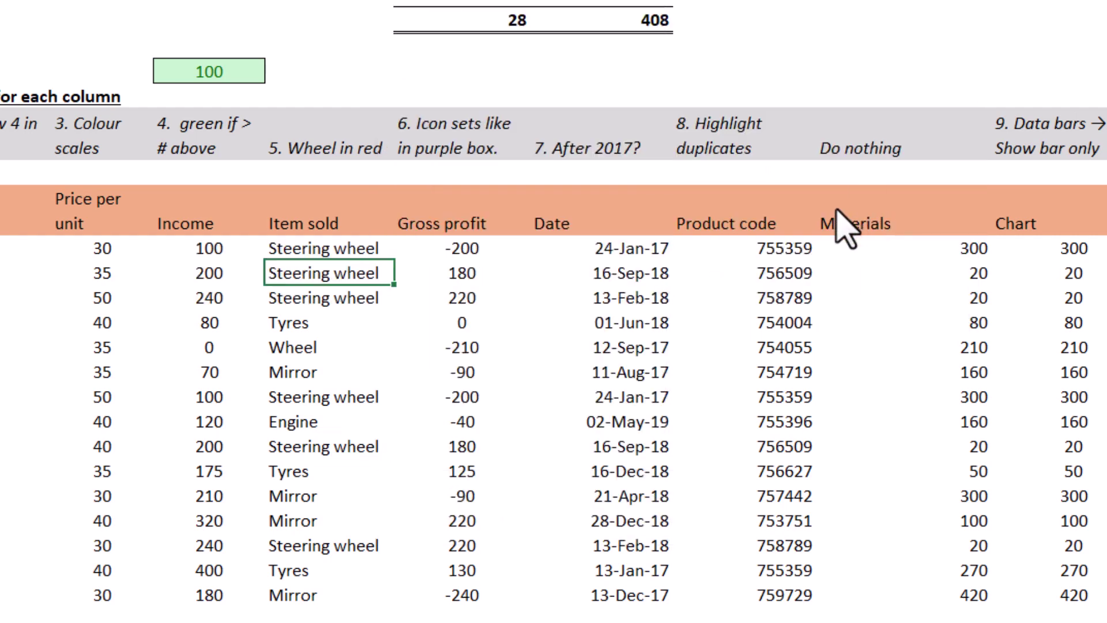
click(367, 219)
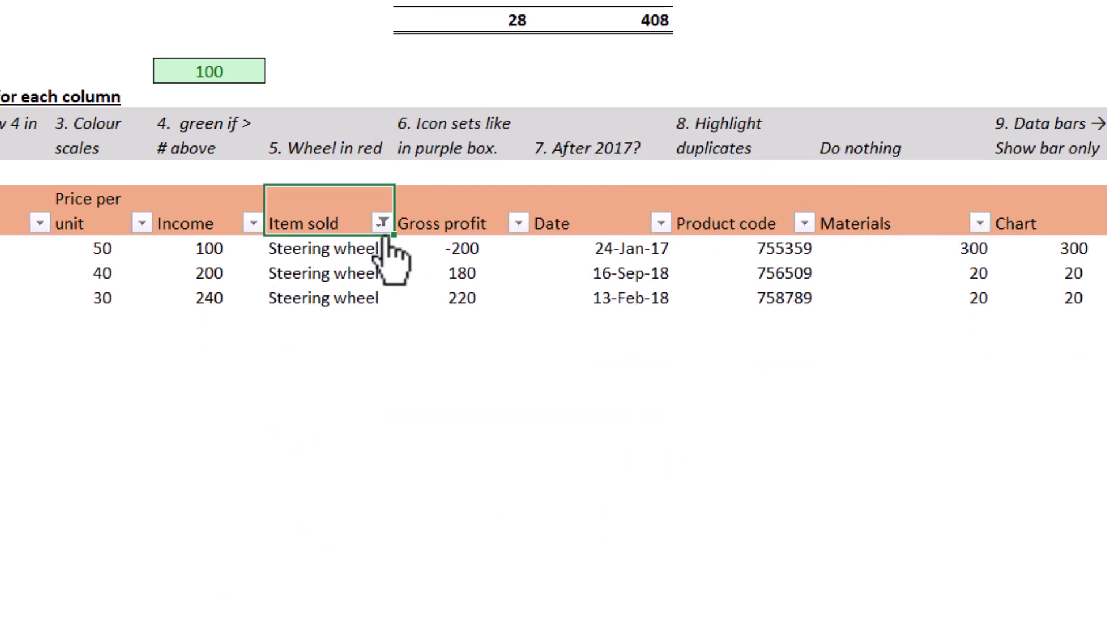
click(328, 264)
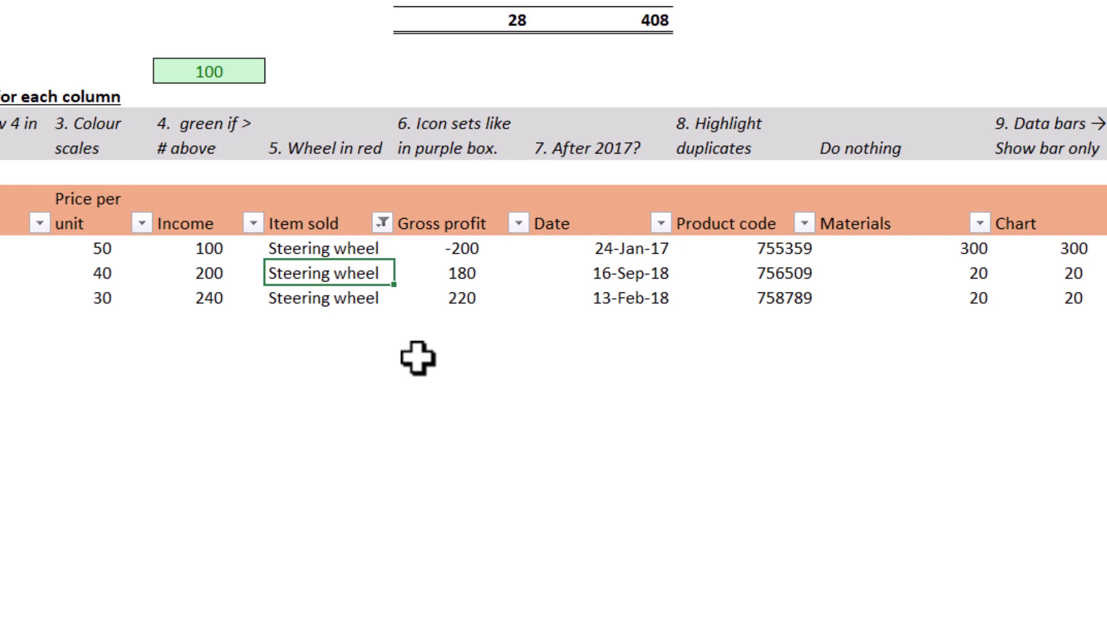
key(ctrl+shift+l)
key(Down)
key(Down)
key(Down)
key(Down)
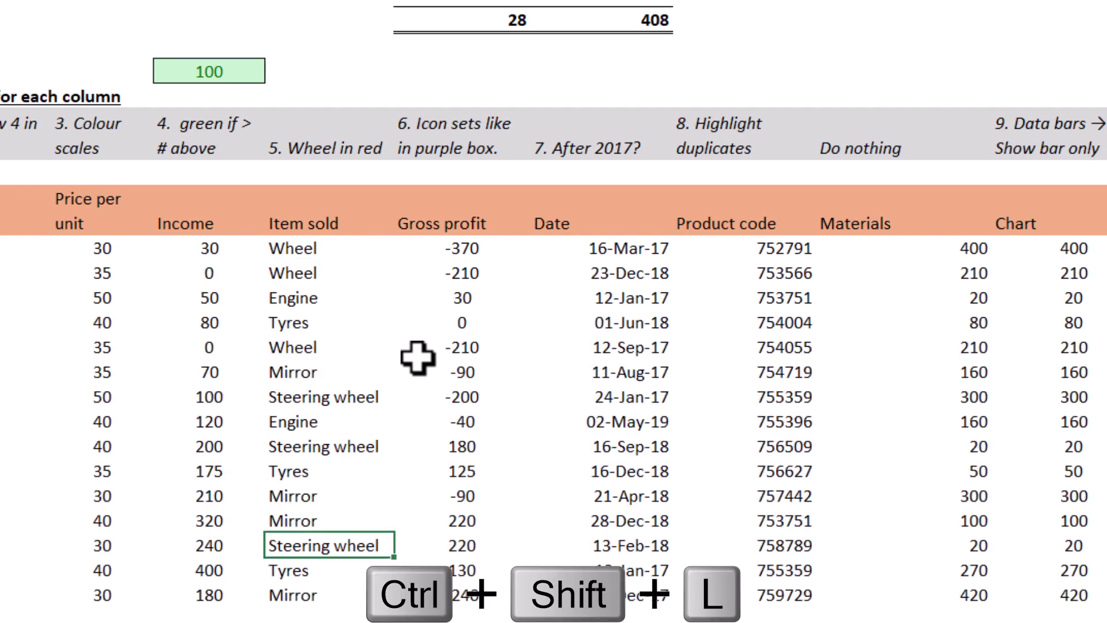
key(Up)
key(Down)
key(Down)
key(Down)
key(Down)
key(Down)
key(Down)
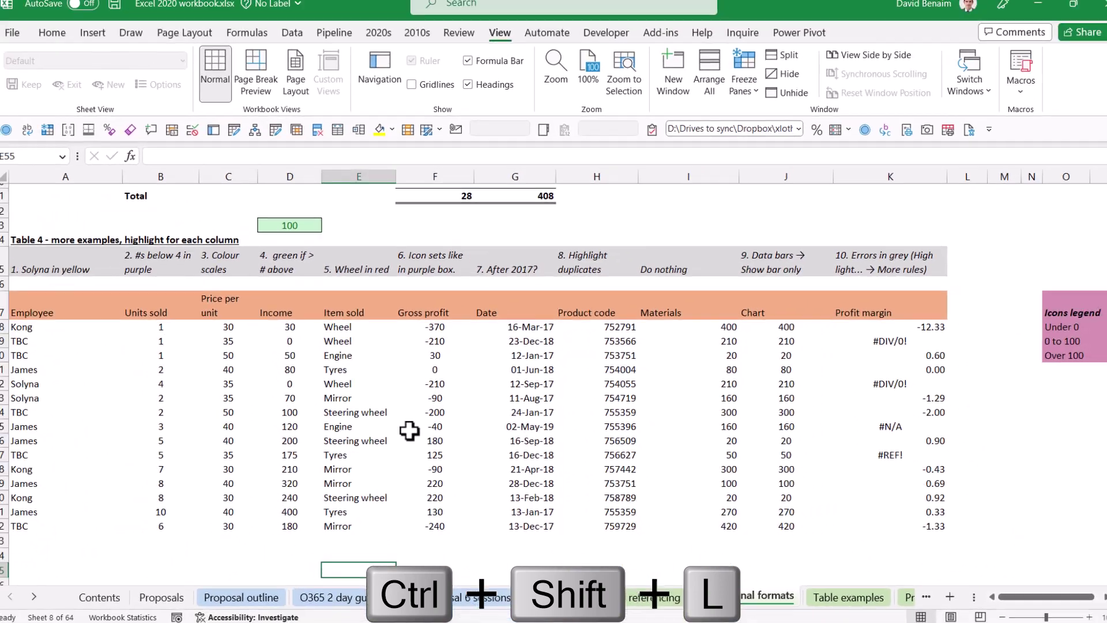
- Move to the 01-Jun-18 date in row 41, then select empty cell J32 on the Home tab
key(Up)
key(Up)
key(Up)
key(Up)
key(Up)
key(Up)
key(Up)
key(Up)
key(Up)
key(Up)
key(Up)
key(Up)
key(Up)
key(Up)
key(Right)
key(Right)
key(Right)
key(Right)
key(Right)
key(Left)
key(Left)
key(Left)
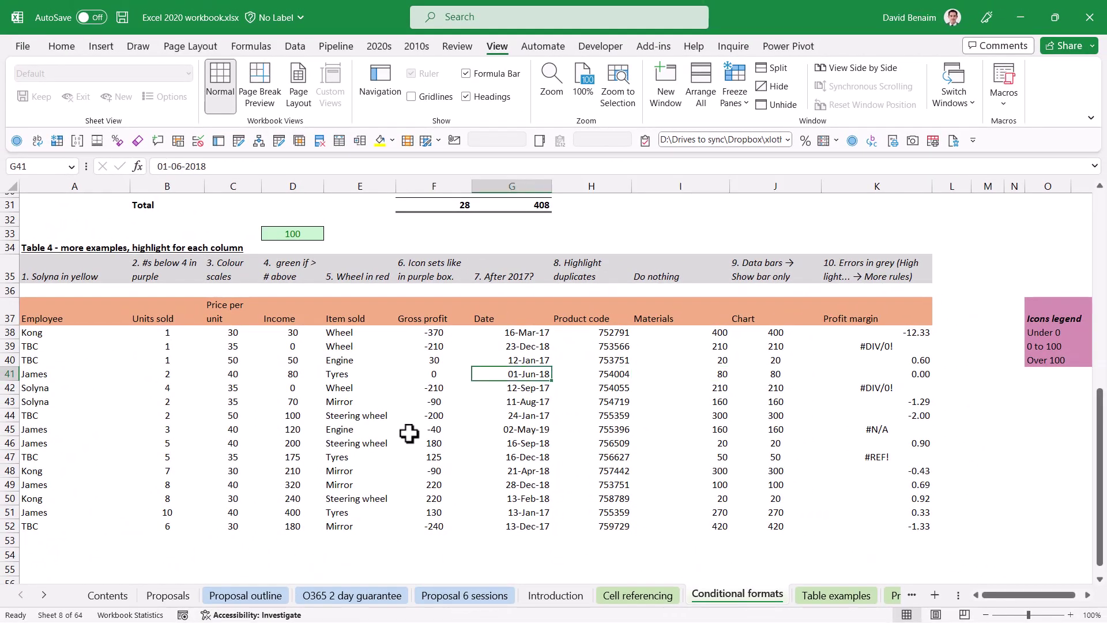
click(62, 47)
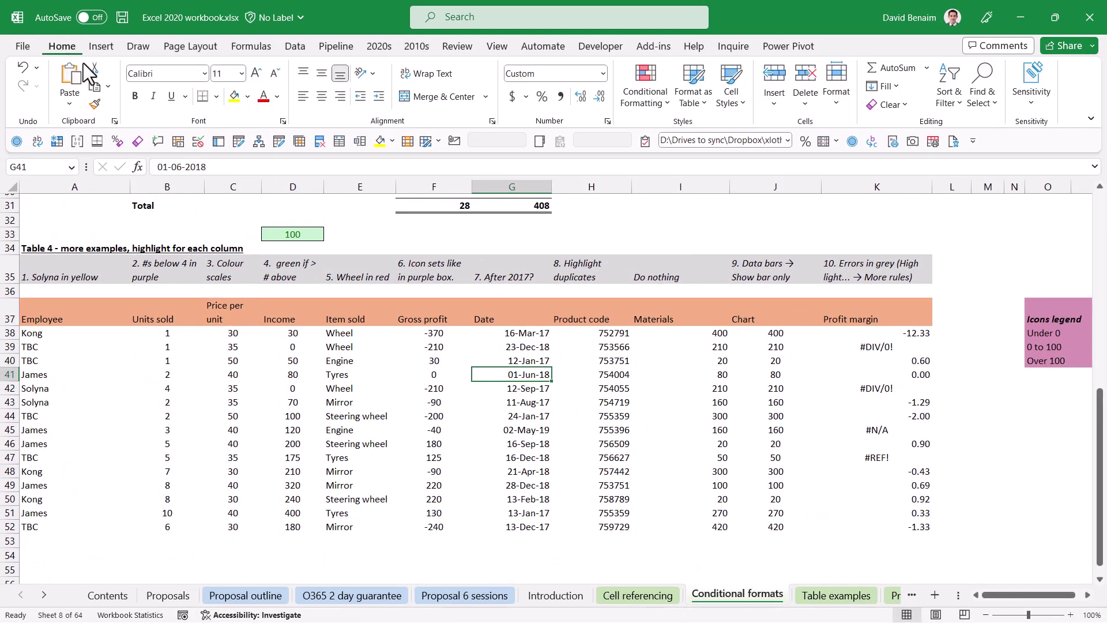
click(778, 222)
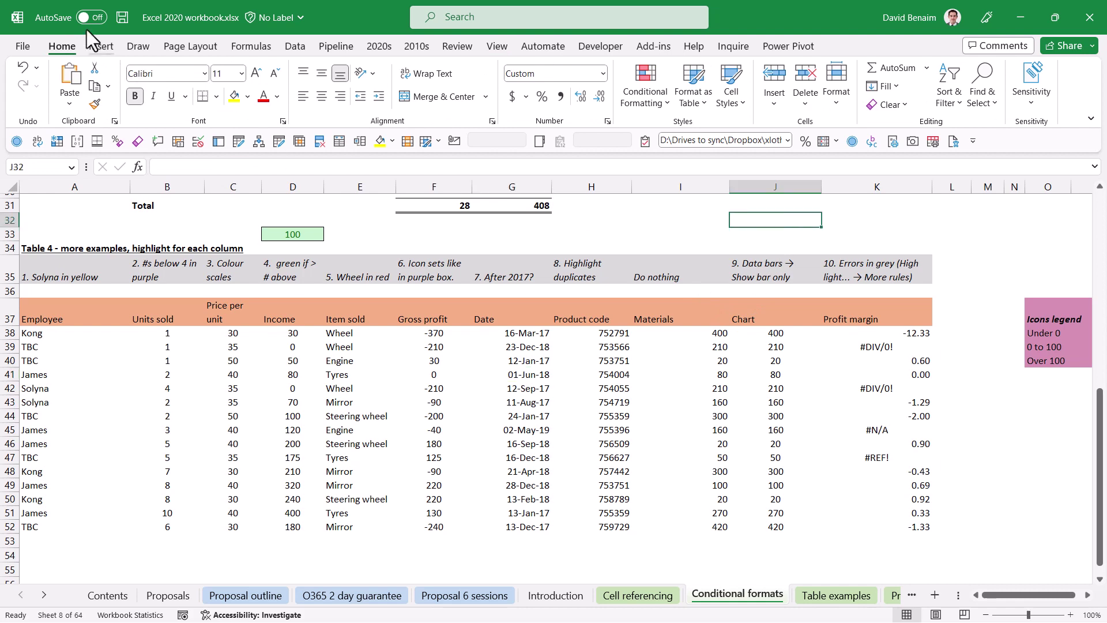
- Select all 71 formula cells via Go To Special > Formulas, then click J41 to deselect
click(980, 95)
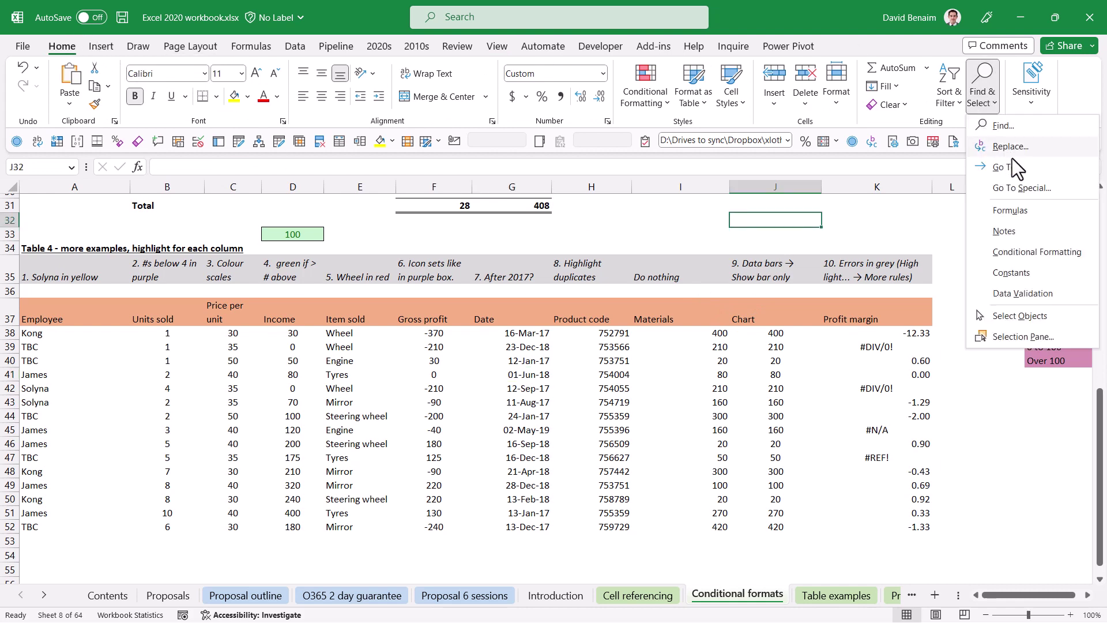
click(1027, 191)
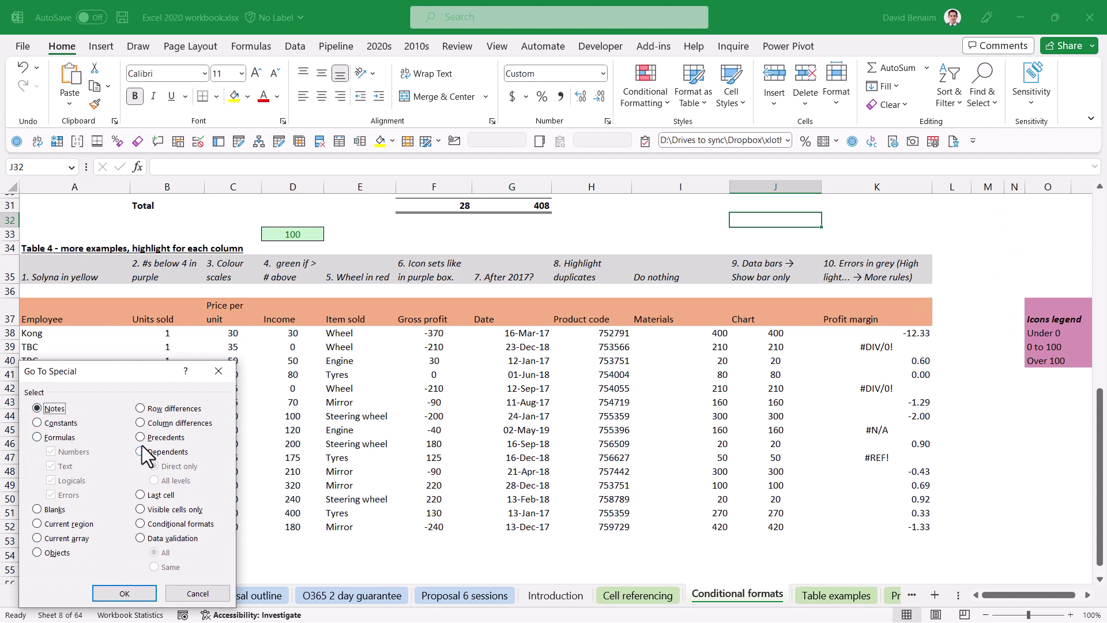
click(56, 440)
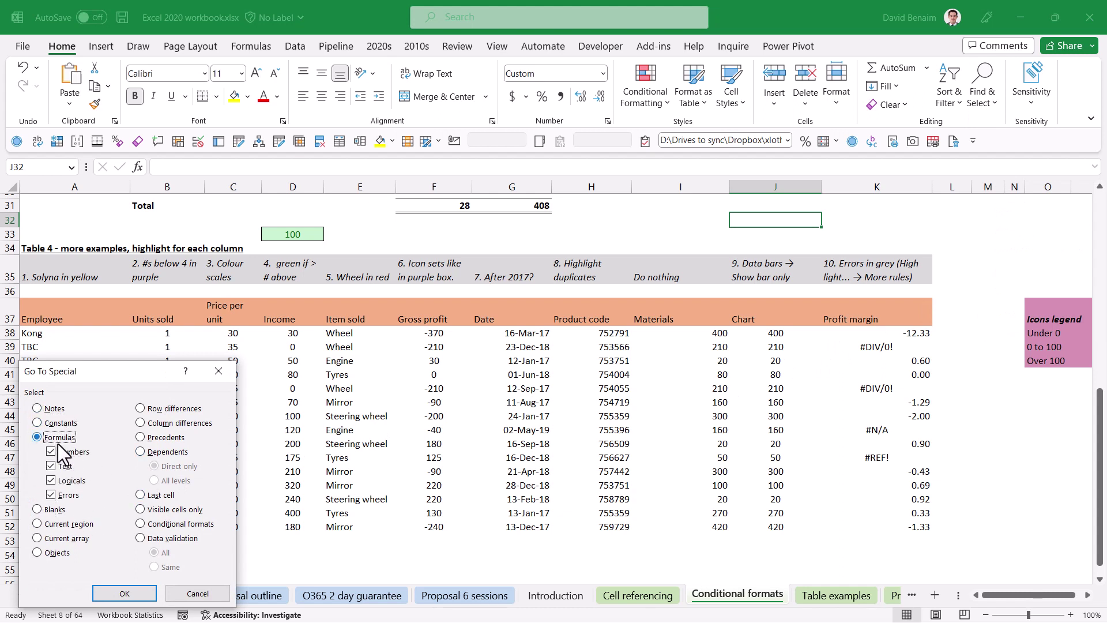
click(124, 593)
scroll(687, 399, down, 11)
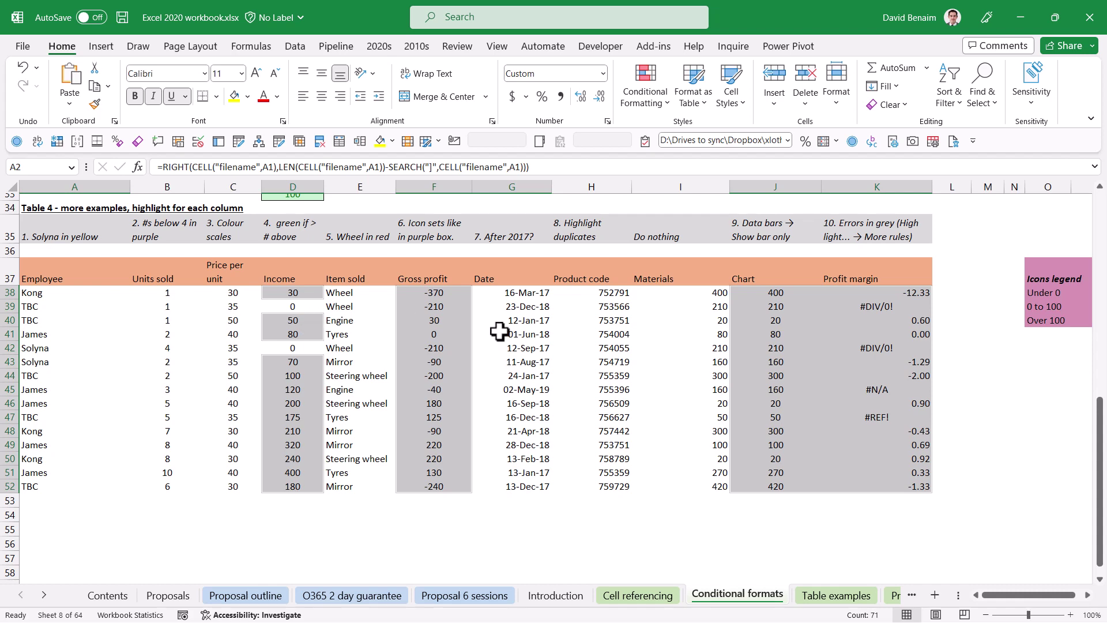
click(762, 334)
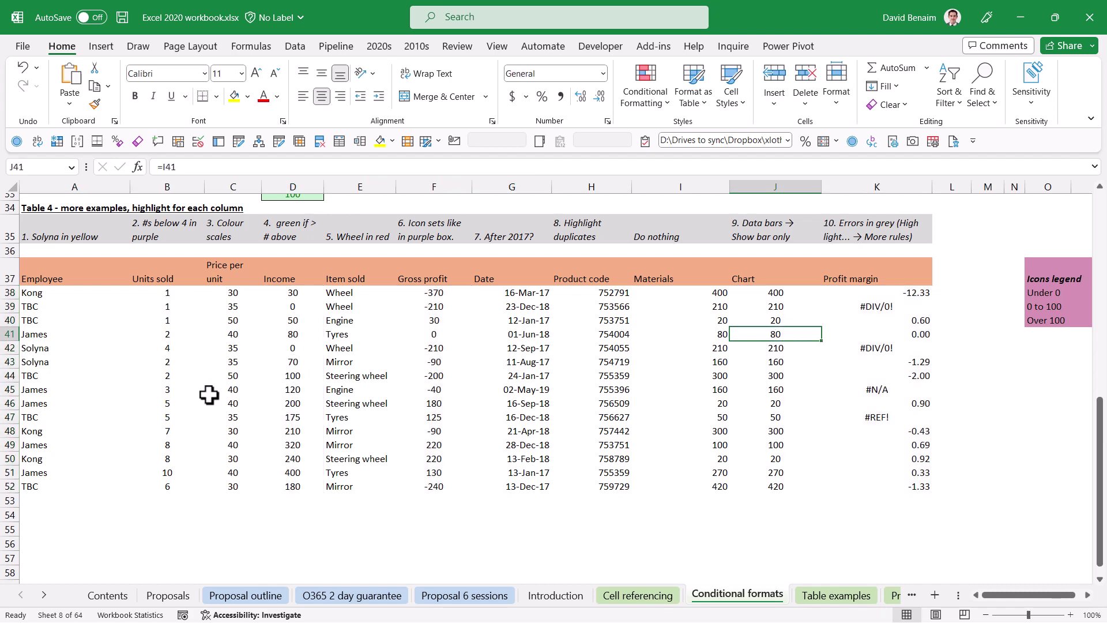
scroll(188, 372, up, 7)
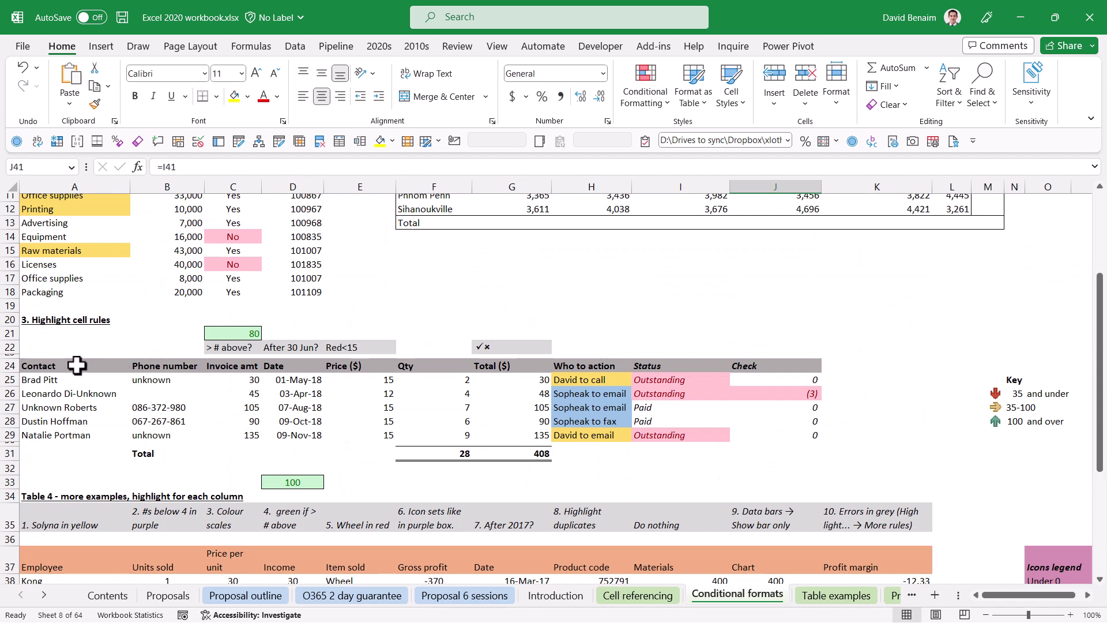
drag(63, 379, 445, 437)
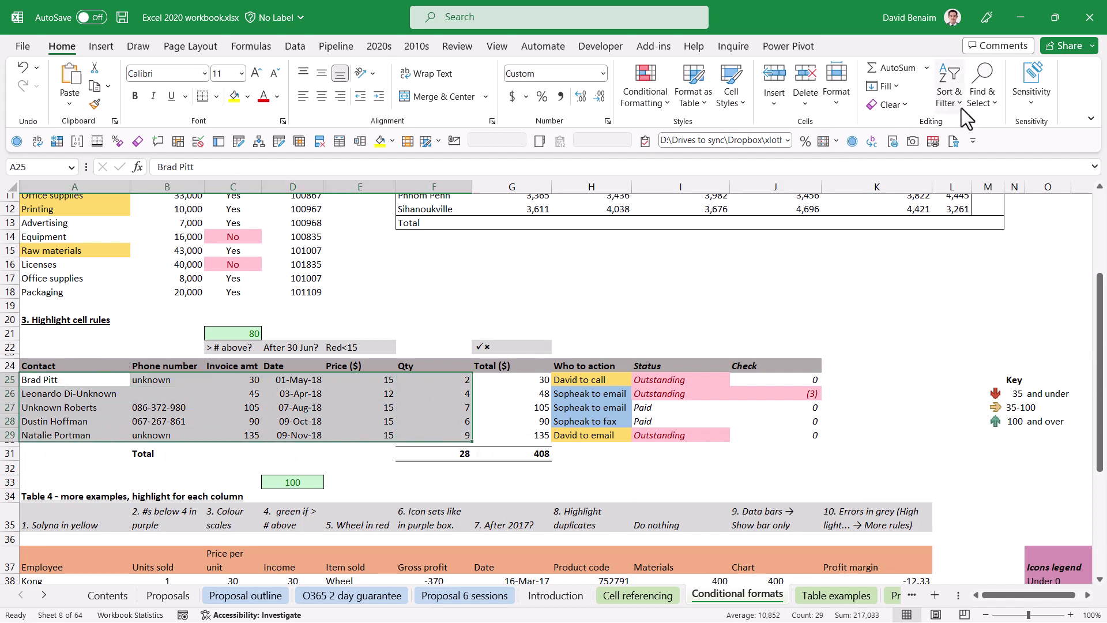
click(984, 102)
click(1015, 188)
click(52, 509)
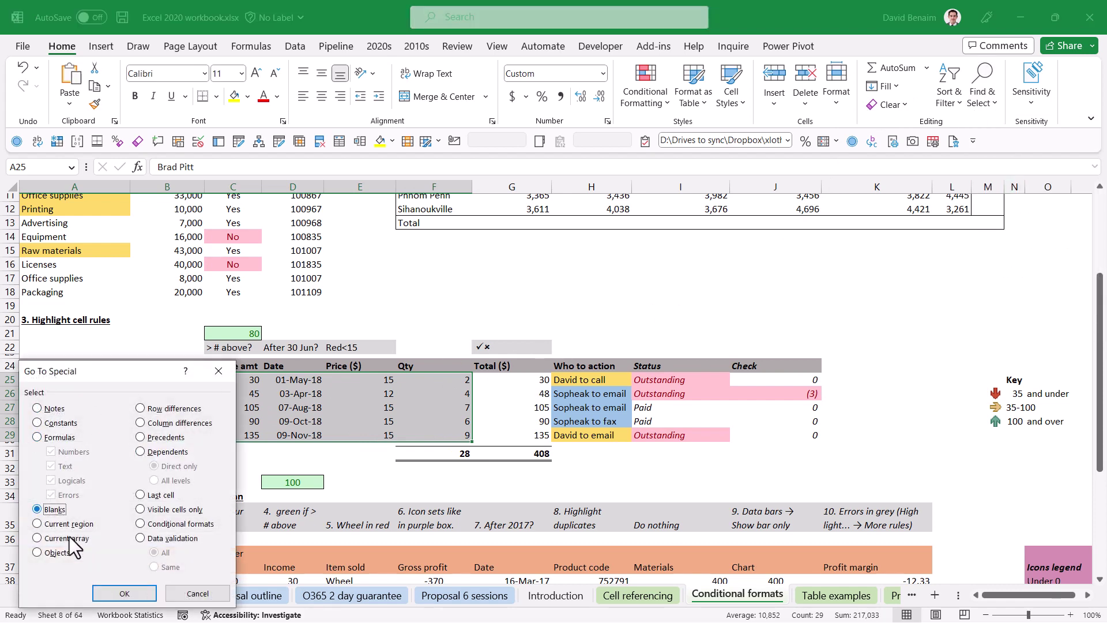
click(123, 593)
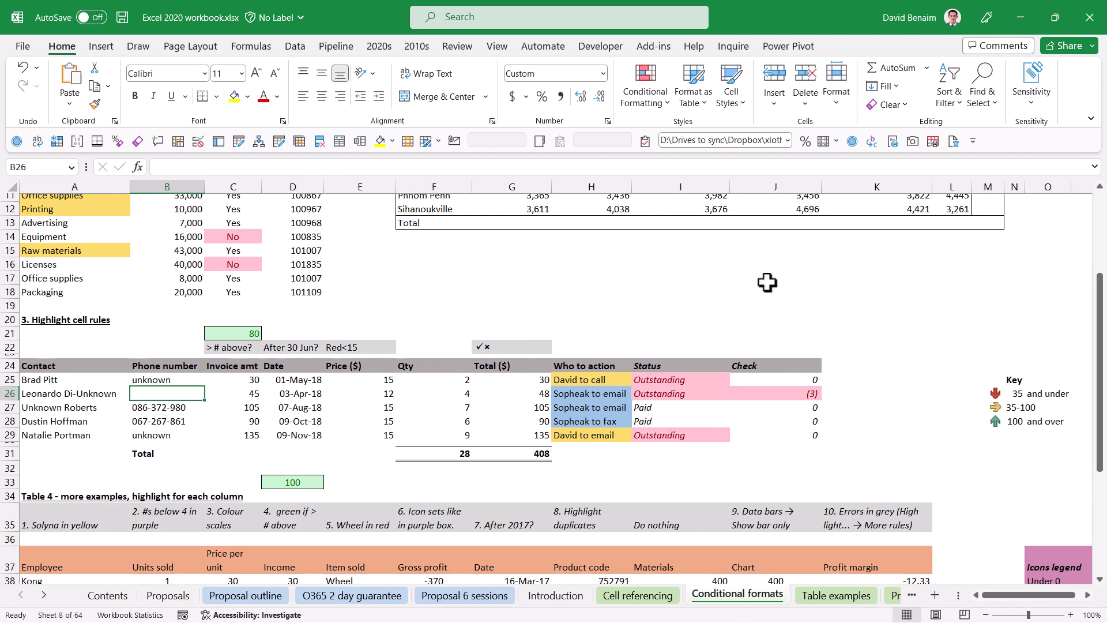
click(833, 304)
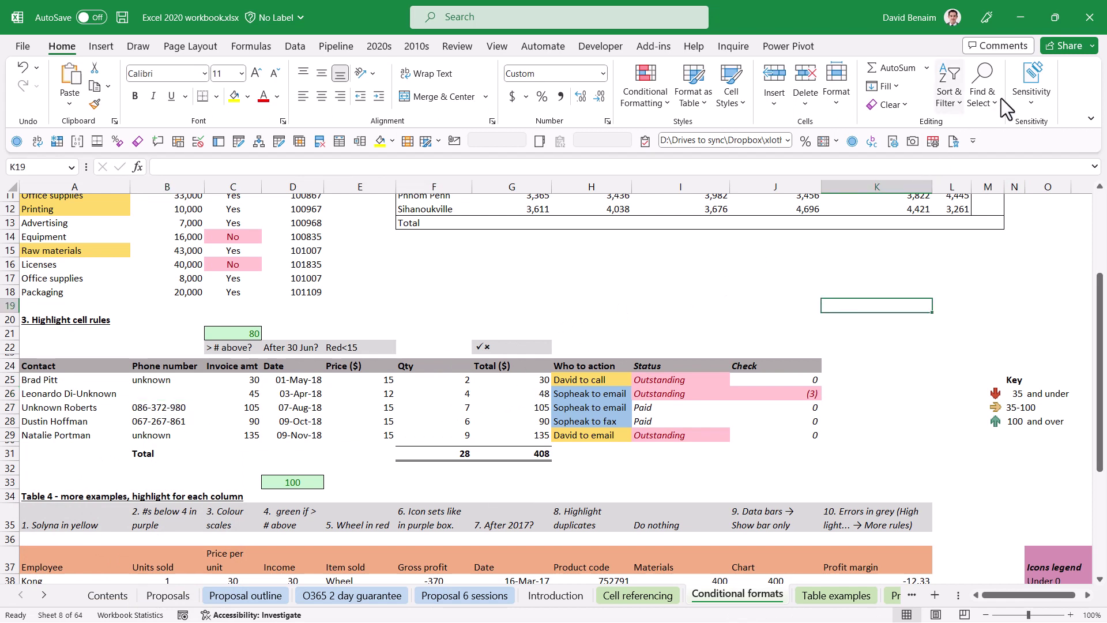
click(983, 83)
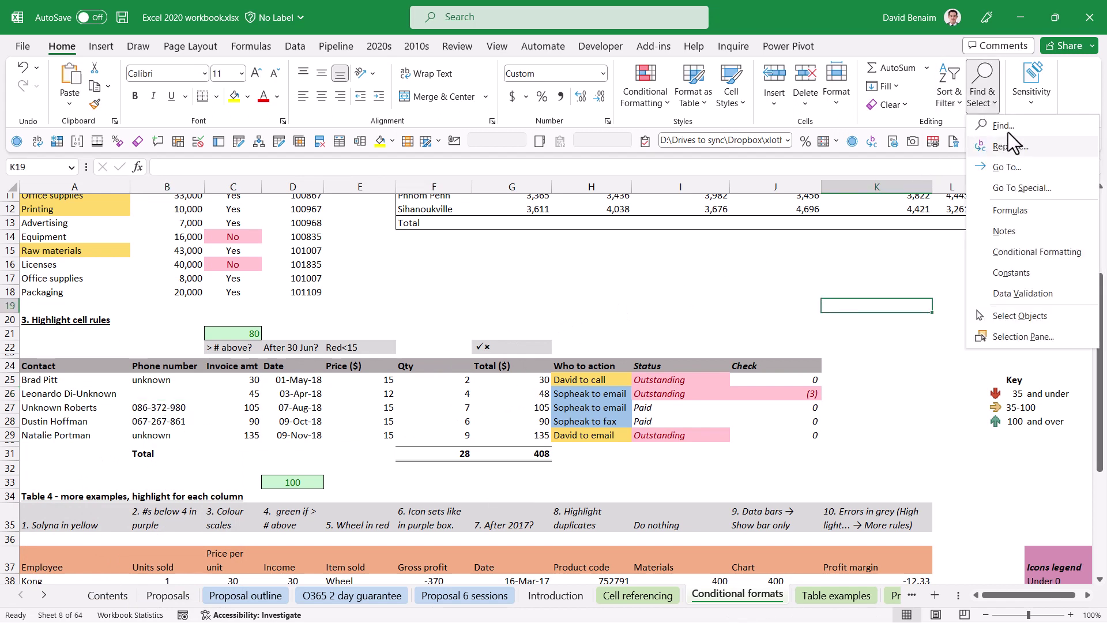
click(1020, 187)
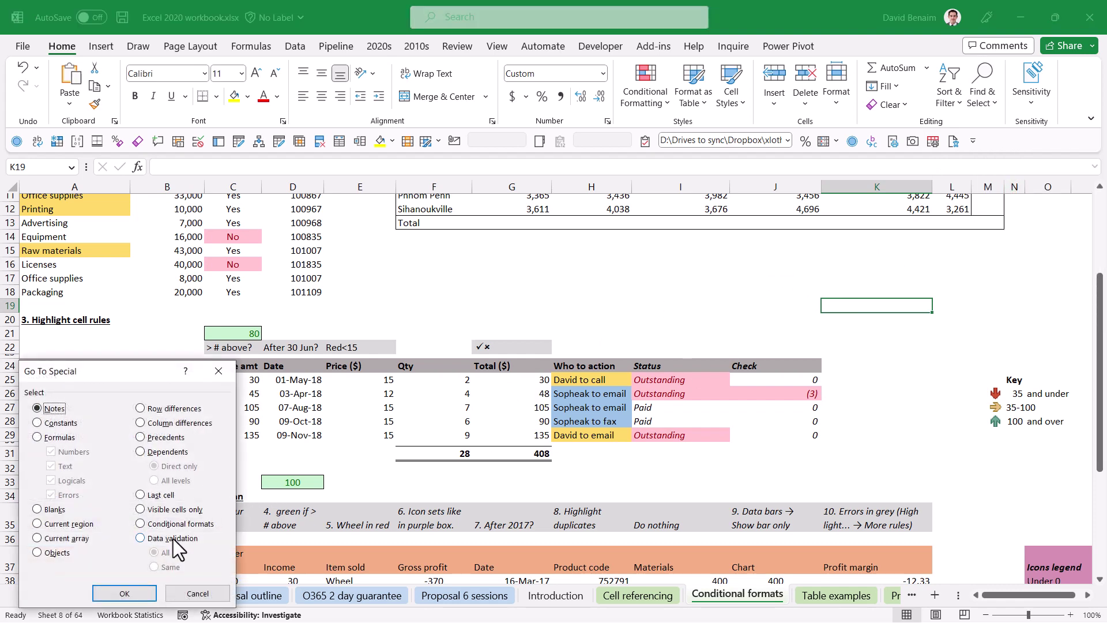
click(174, 539)
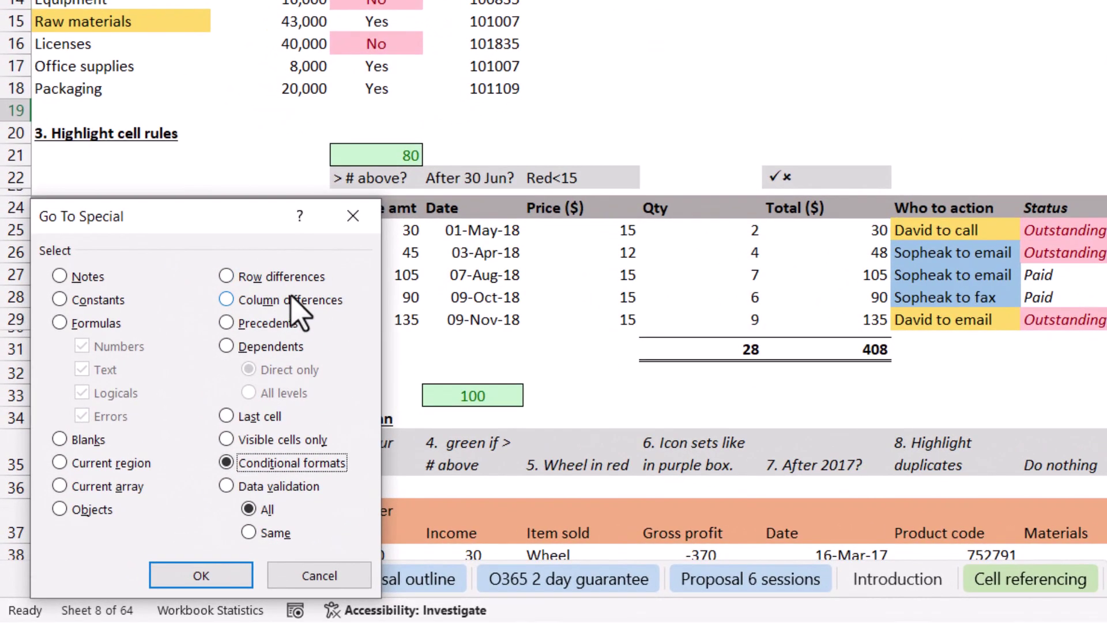
click(242, 351)
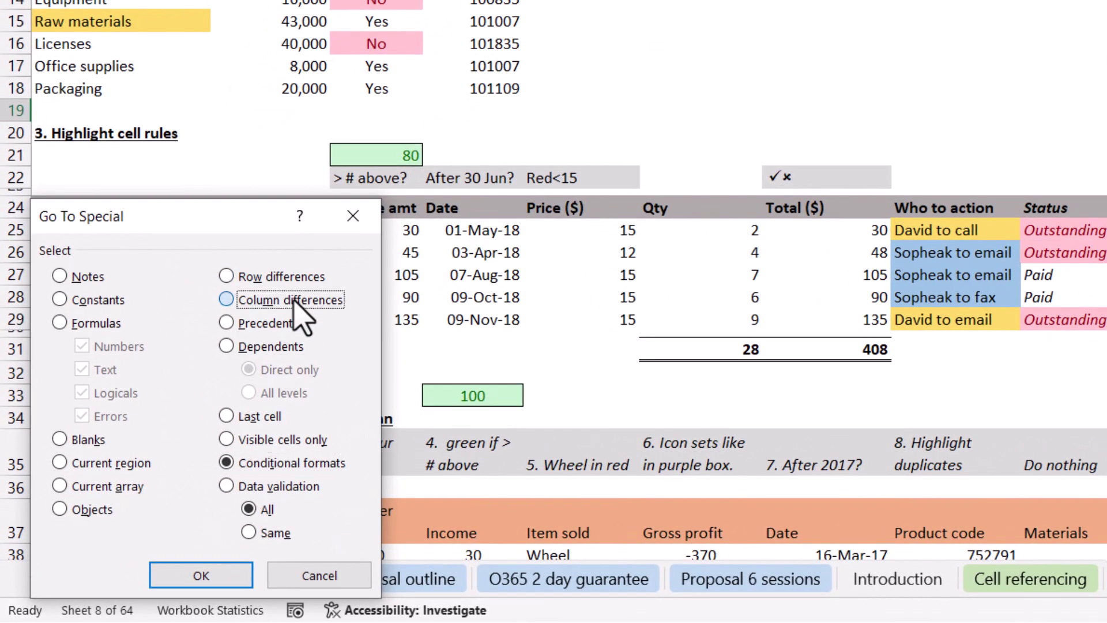
click(237, 333)
click(297, 301)
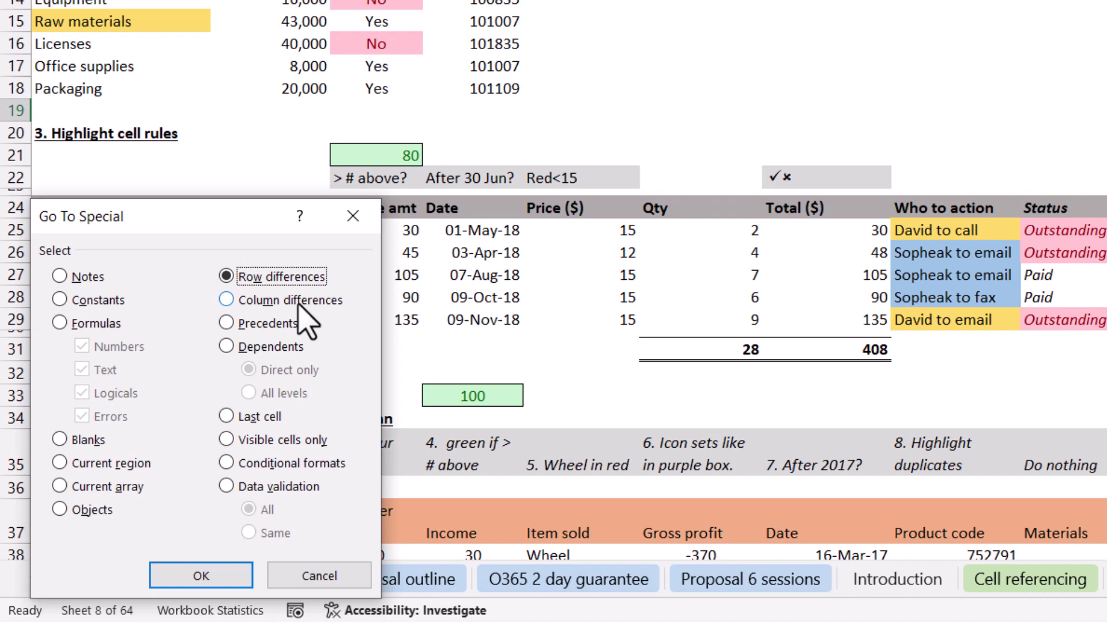
click(299, 301)
click(314, 575)
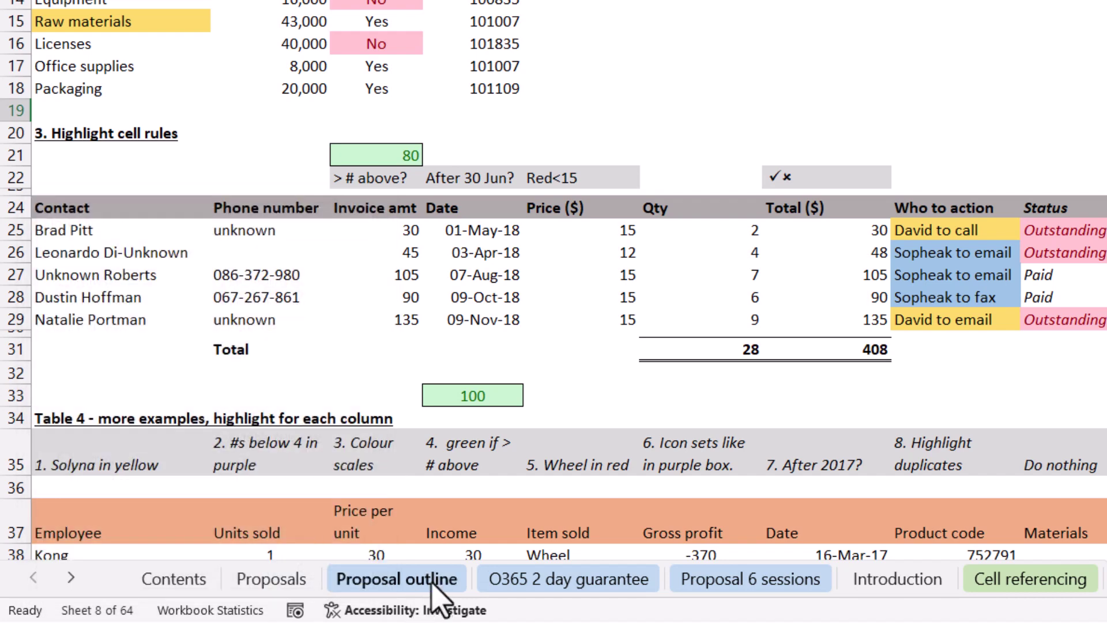
- On the Cell referencing sheet, select Income (USD) D25:D29 with Go To Special > Column differences
click(999, 579)
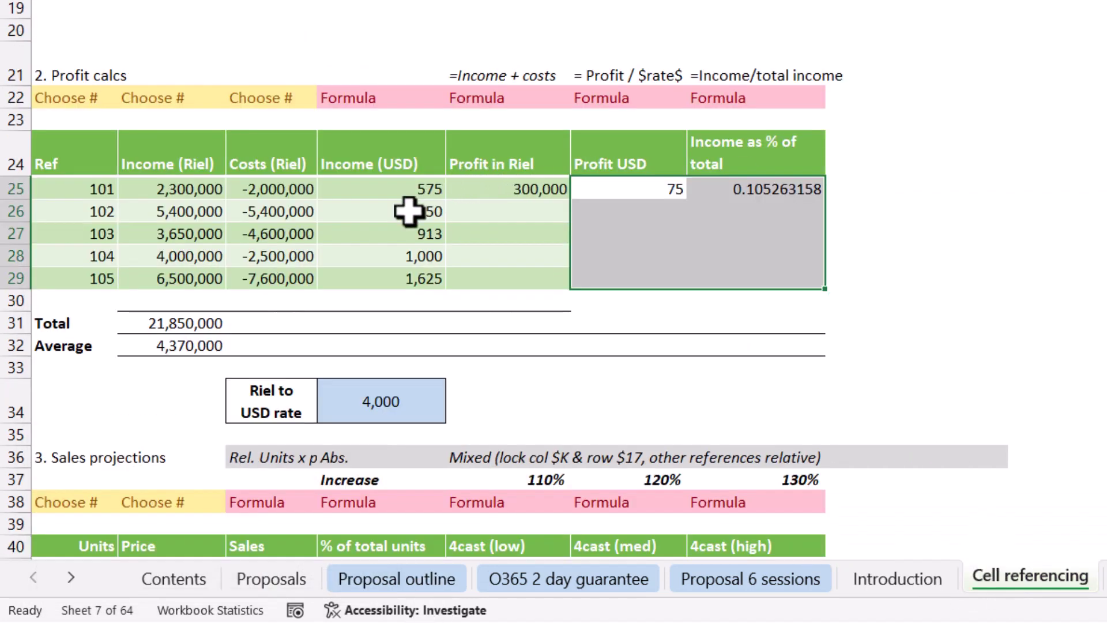
drag(386, 190, 403, 269)
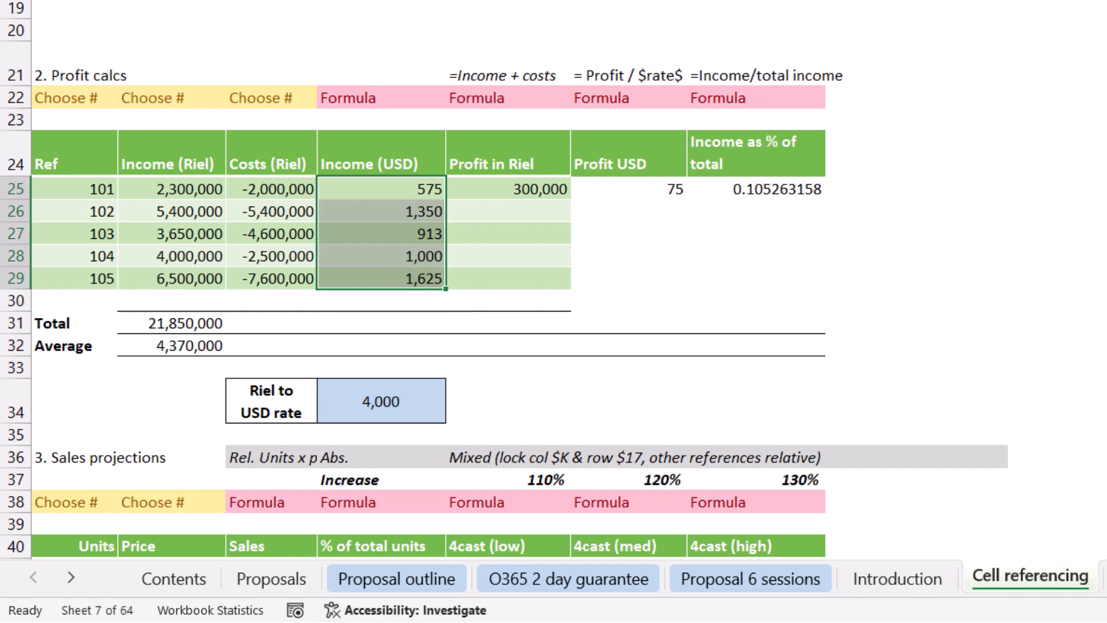
key(F5)
key(alt+s)
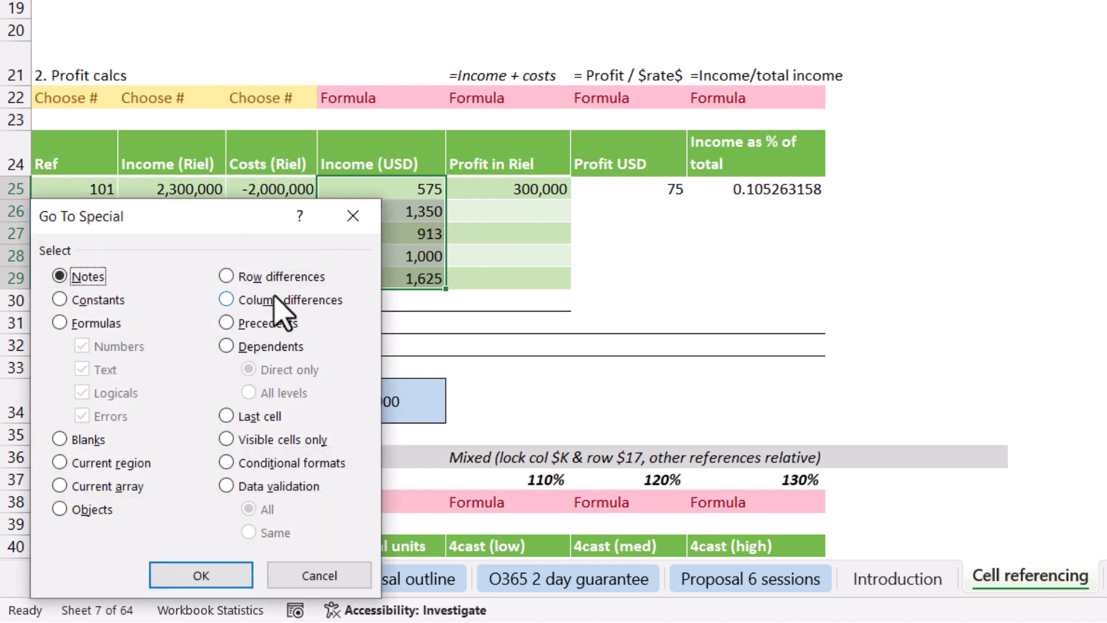
click(277, 300)
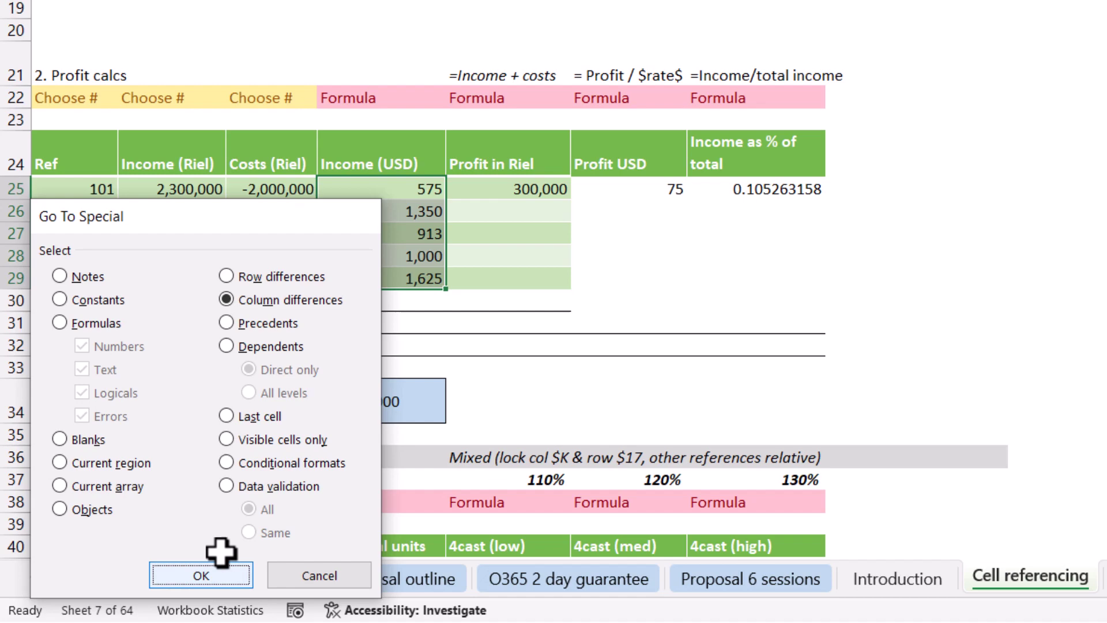
click(221, 572)
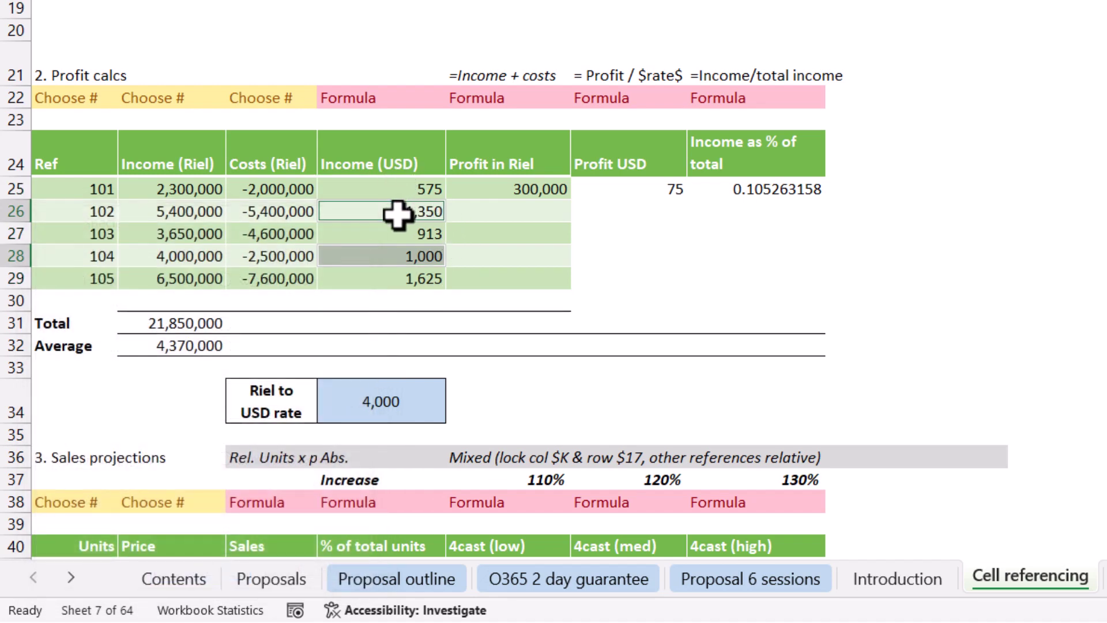
- Inspect the formulas in D25 and D26, which is =B26/4000 with a hard-coded 4000
click(397, 190)
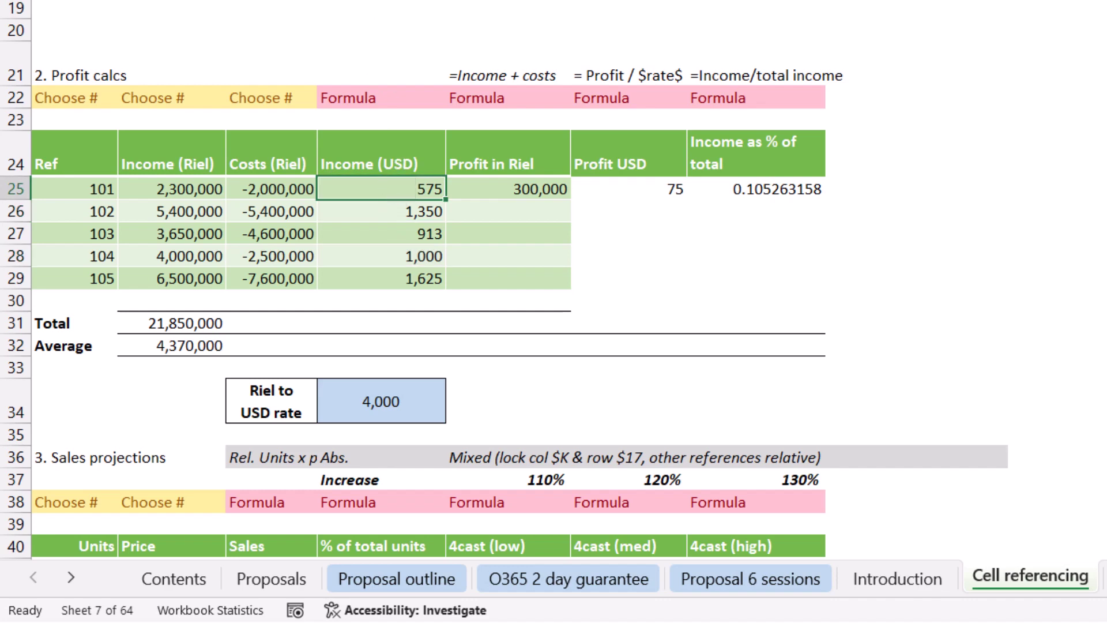
key(F2)
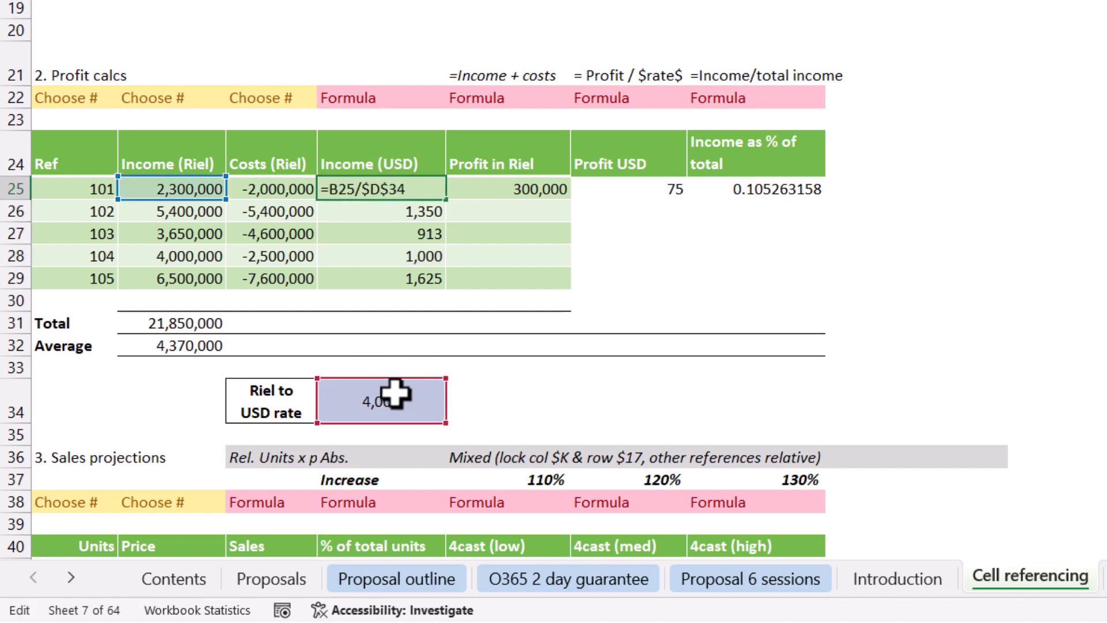
key(Return)
key(F2)
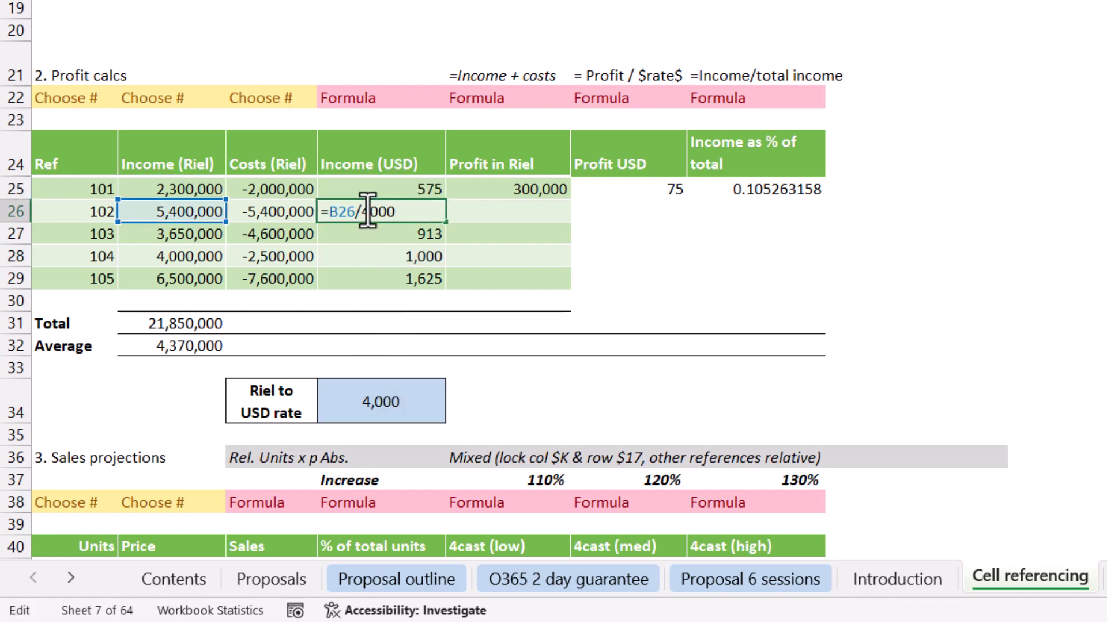
drag(363, 211, 420, 224)
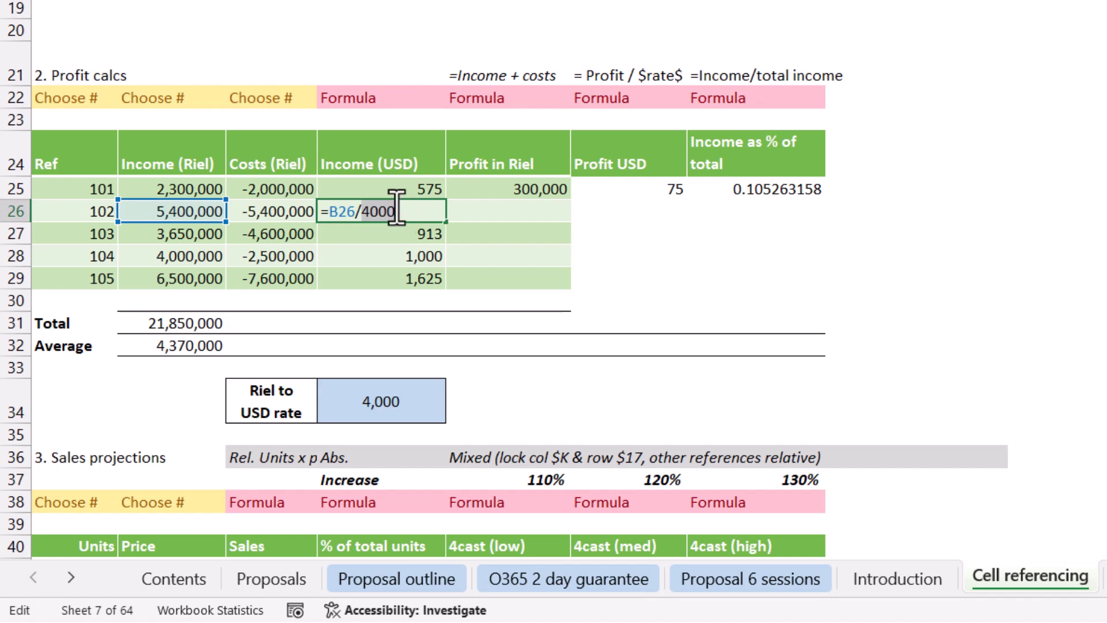
key(Escape)
- Inspect D28 to confirm it holds a typed 1000 instead of a formula
key(Left)
key(Left)
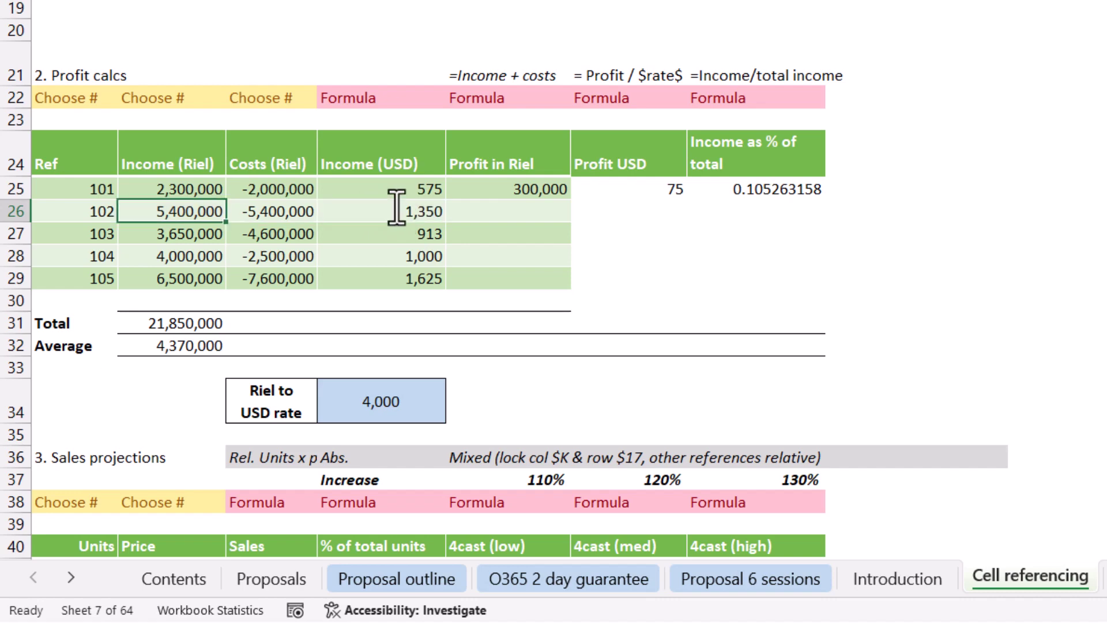
key(Down)
key(Down)
key(Right)
key(Right)
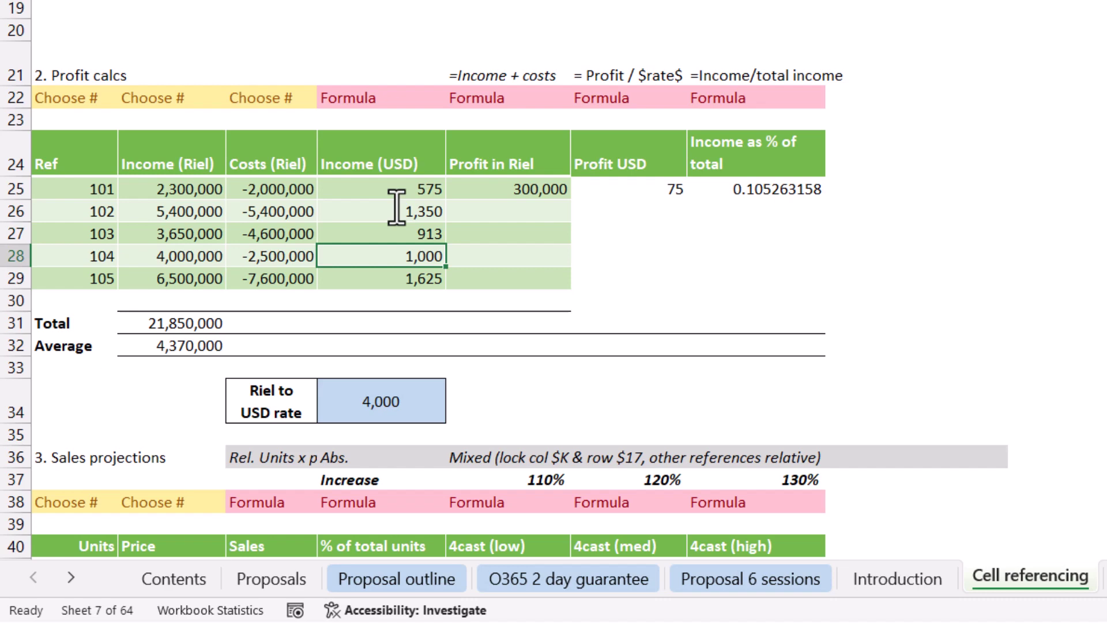
double_click(404, 258)
drag(404, 257, 513, 252)
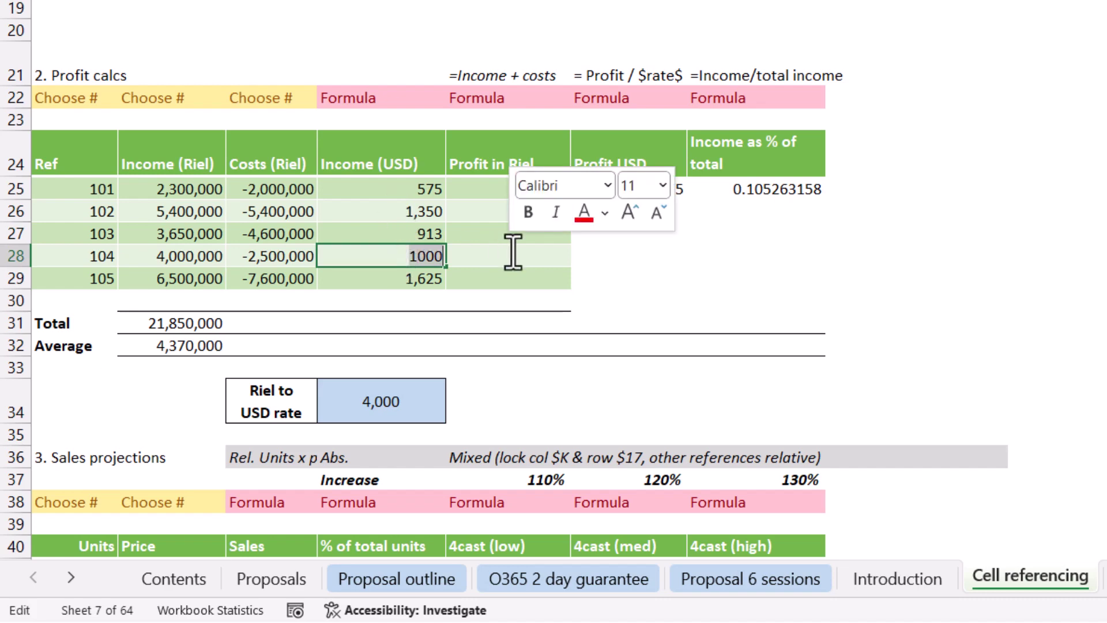
key(Escape)
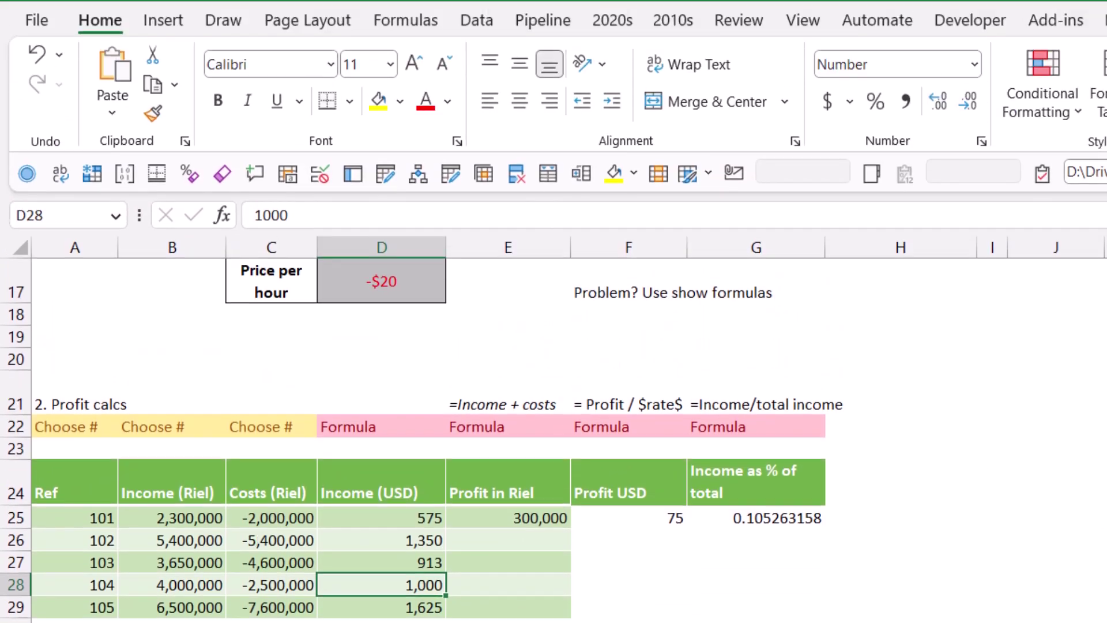
- Jump to the Keyboard_shortcuts table from the Name Box dropdown and select a cell in it
click(1102, 234)
click(992, 571)
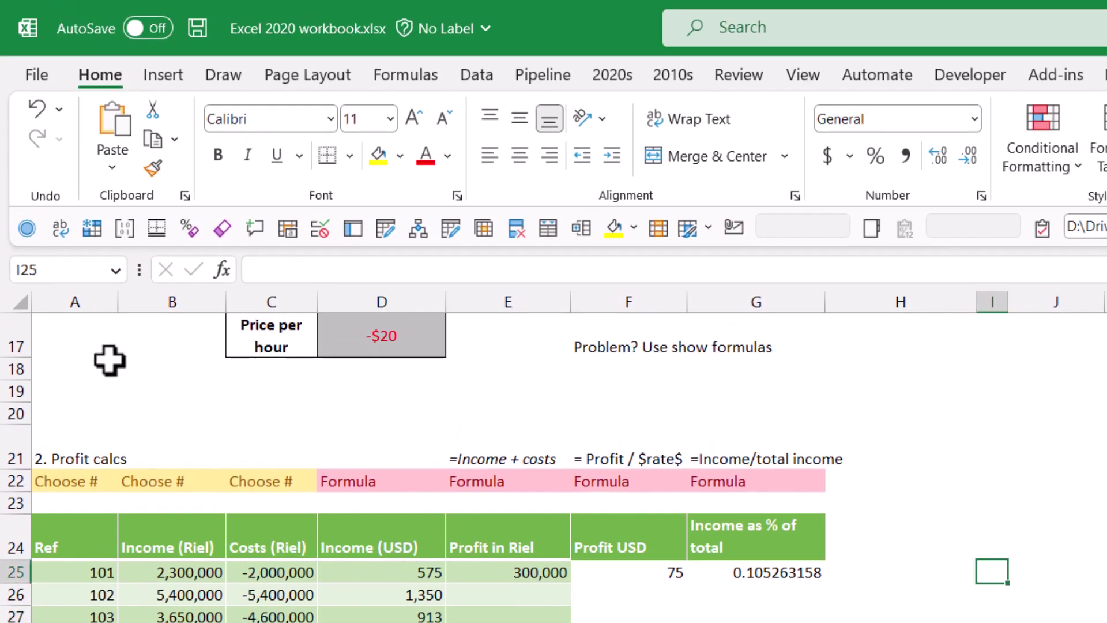
click(116, 269)
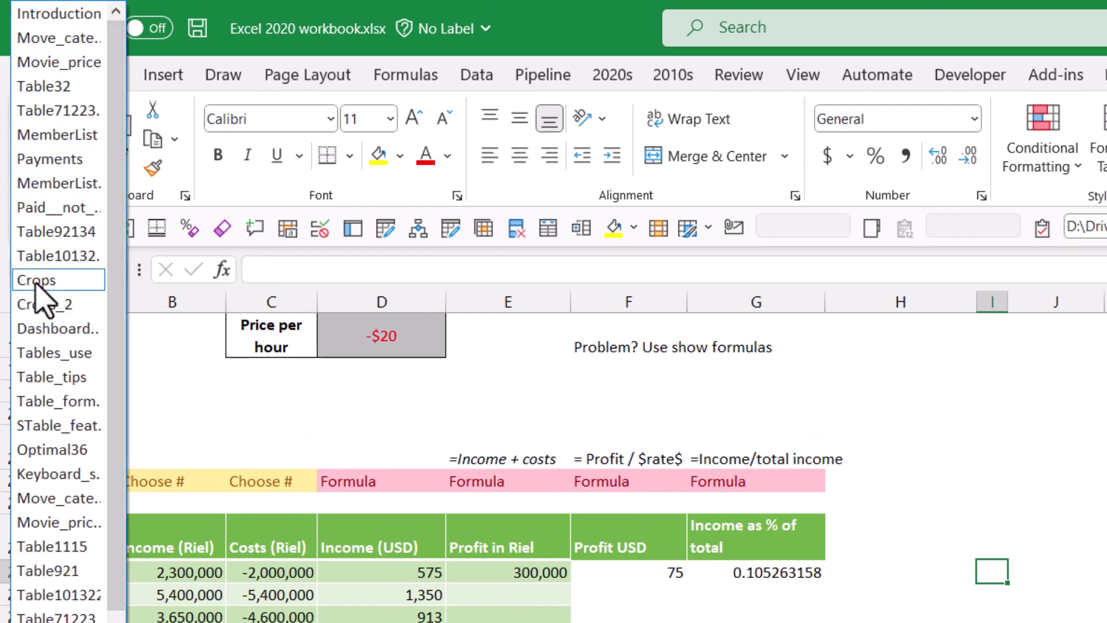
click(55, 479)
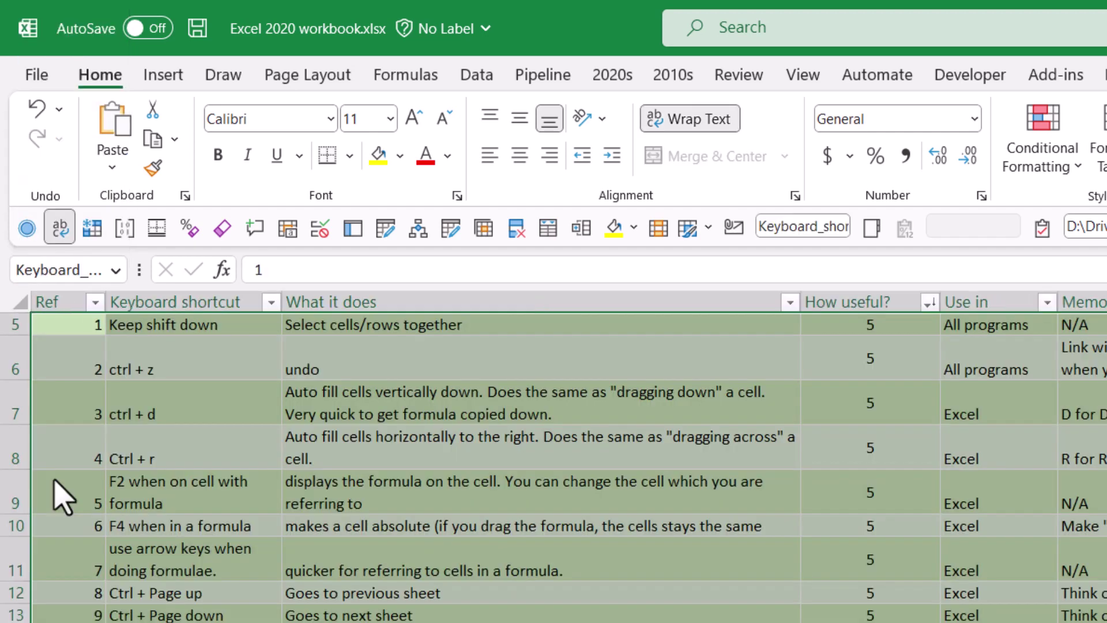
click(1001, 482)
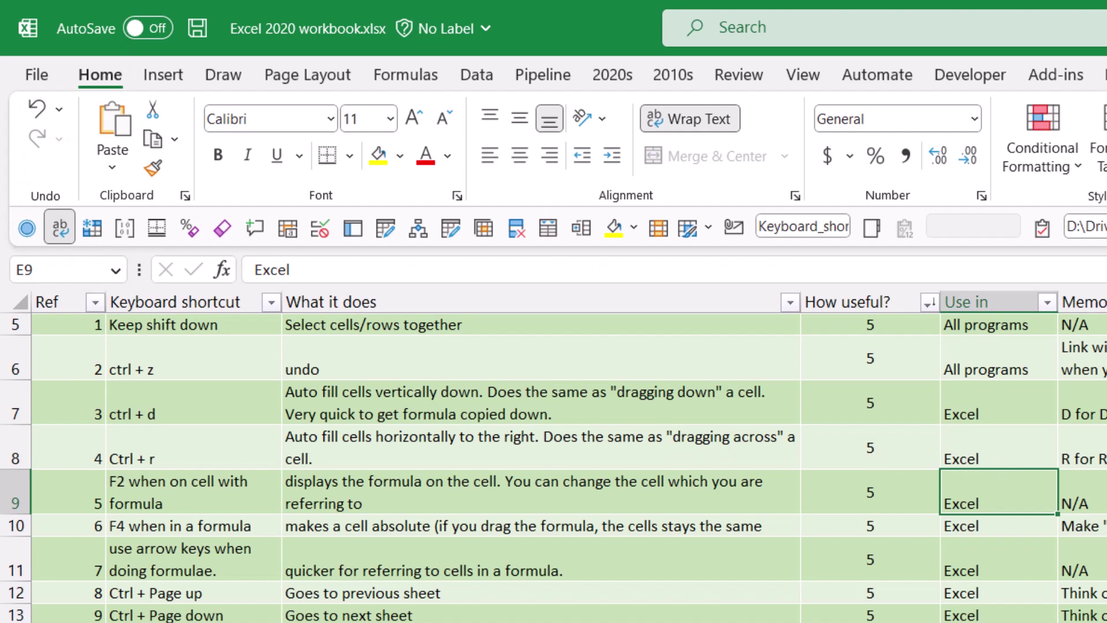
scroll(554, 455, up, 2)
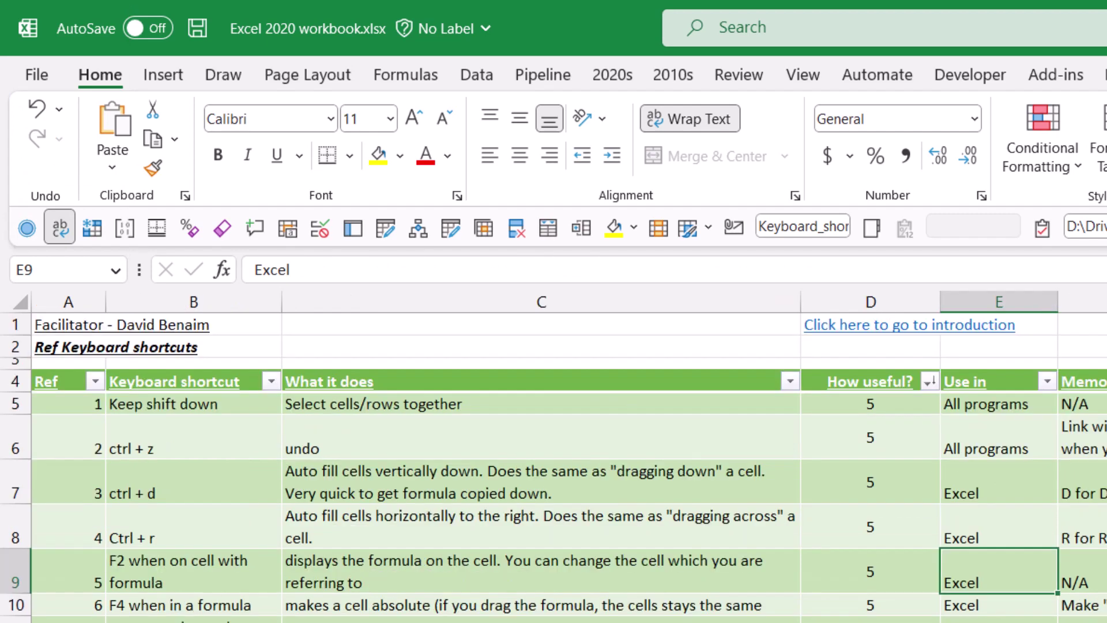
click(1083, 437)
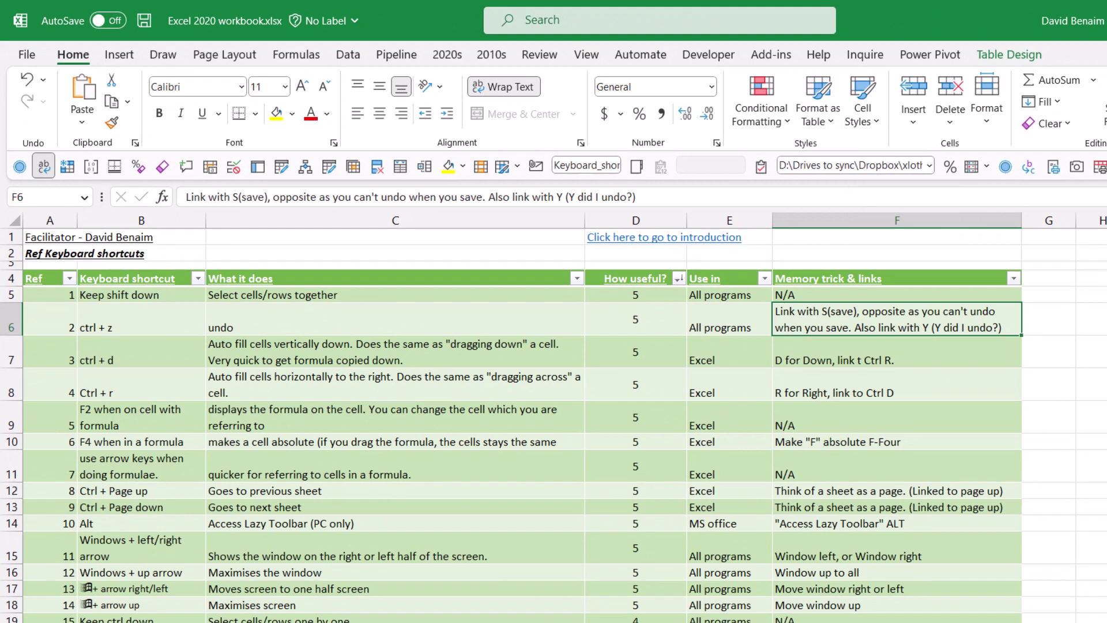
- Read the table's name in the Table Design Table Name box, then recheck the Name Box list
click(1018, 54)
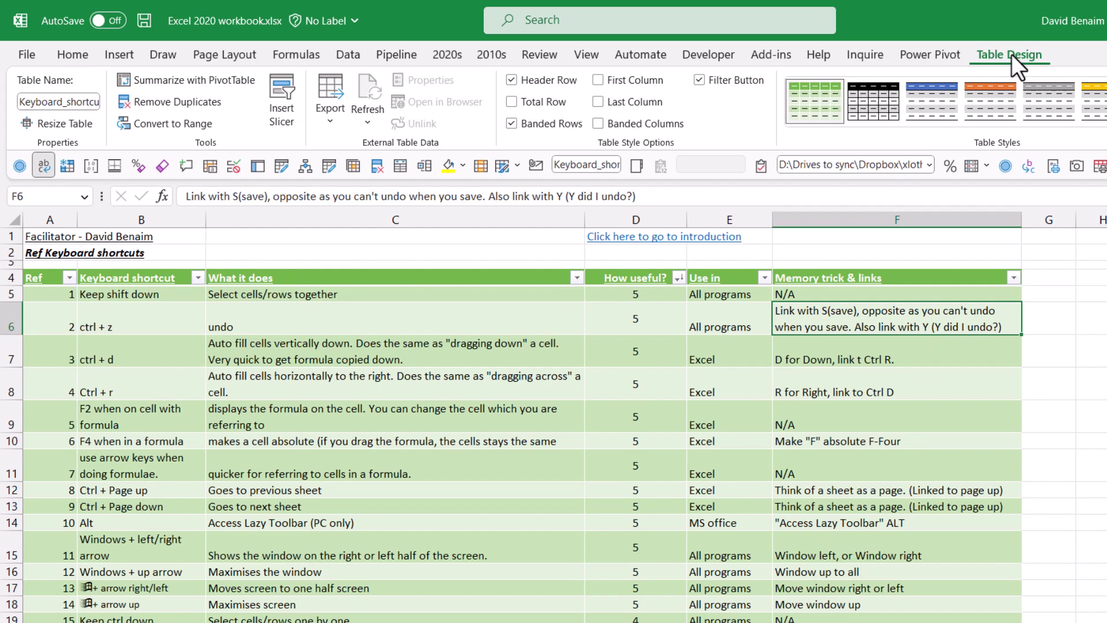
click(69, 101)
click(84, 197)
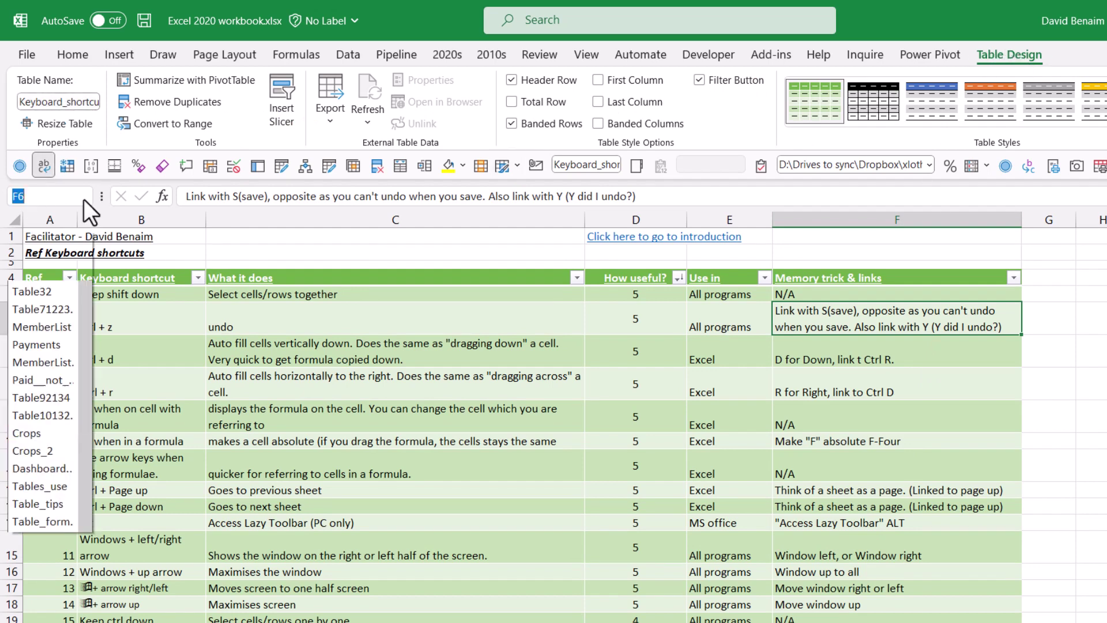
key(Escape)
click(294, 55)
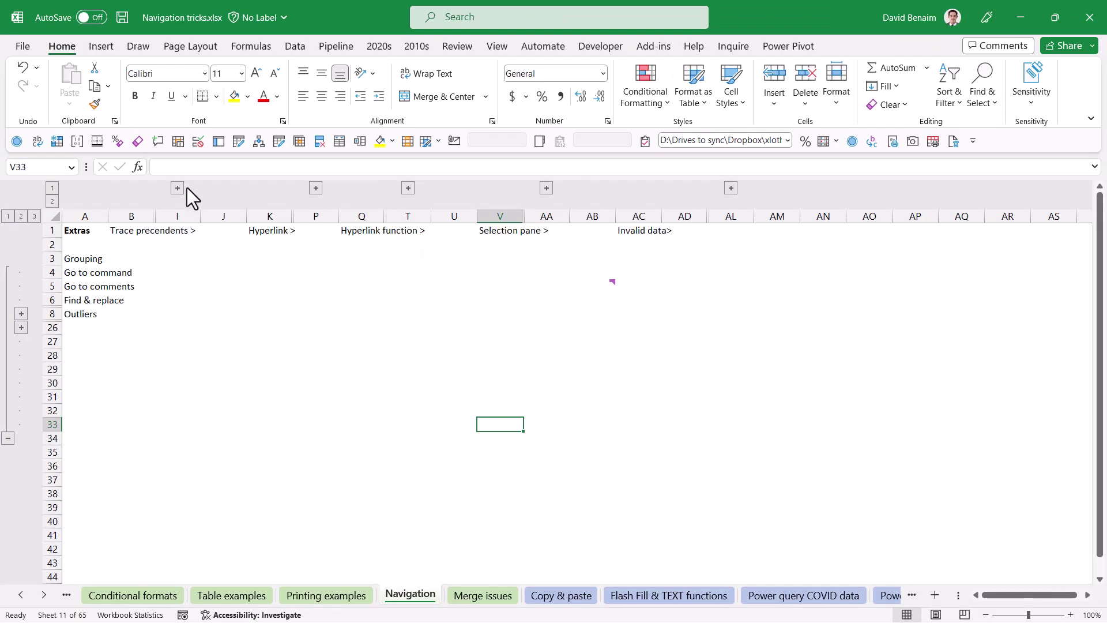
- Expand and collapse the C–H column group, then show row outline levels 1 and 2
click(176, 190)
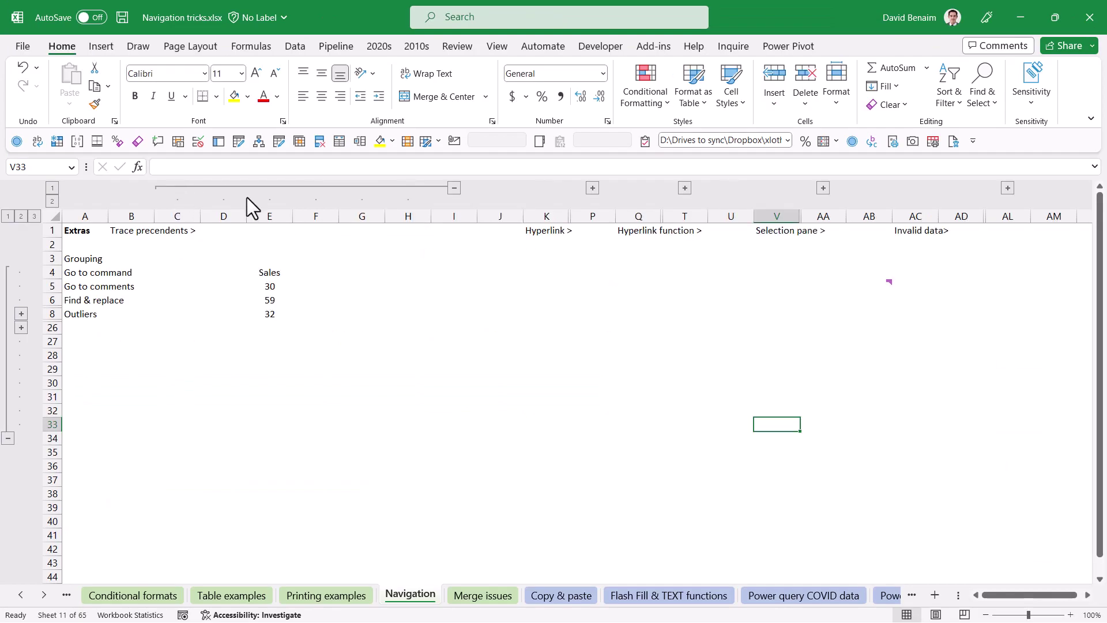
click(454, 188)
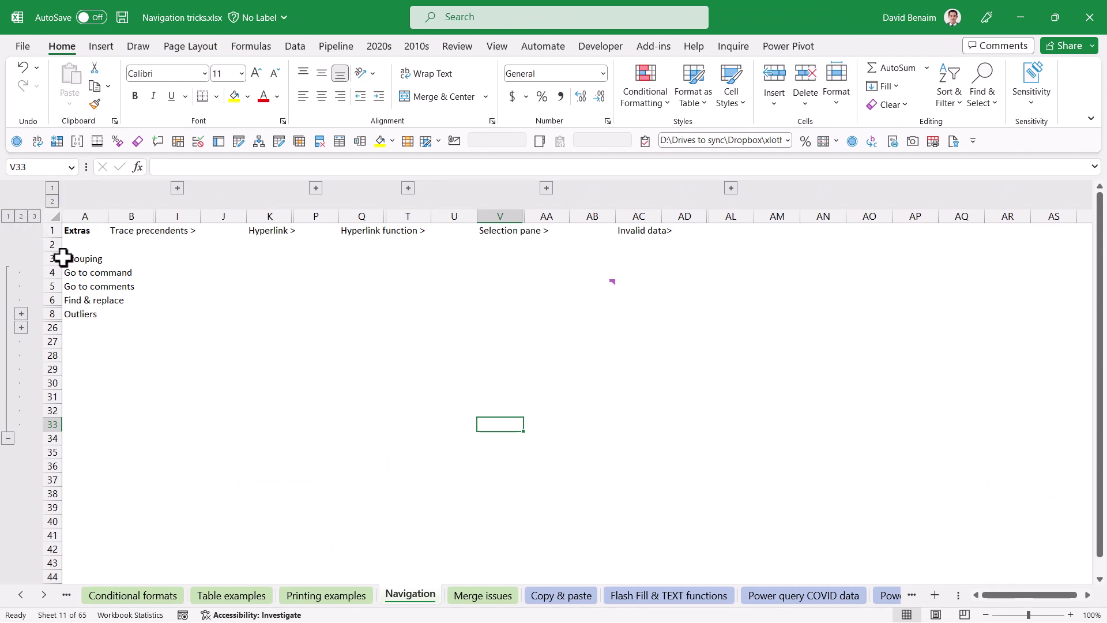
click(8, 216)
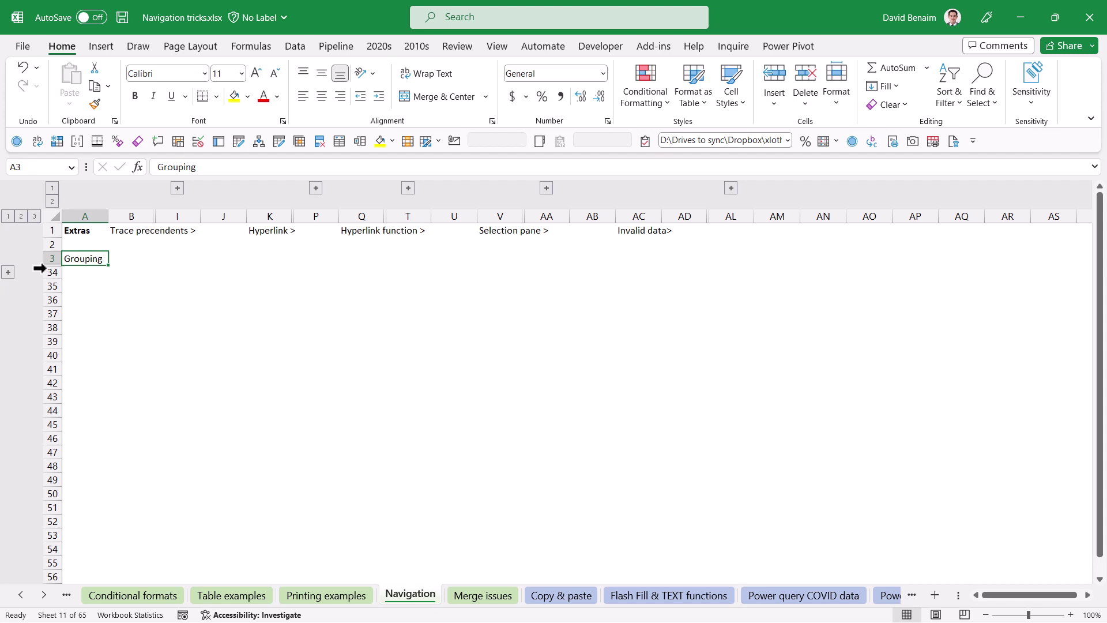
click(21, 216)
- Select the Go to command, Go to comments, Find & replace and Outliers entries, then expand all row levels
click(81, 275)
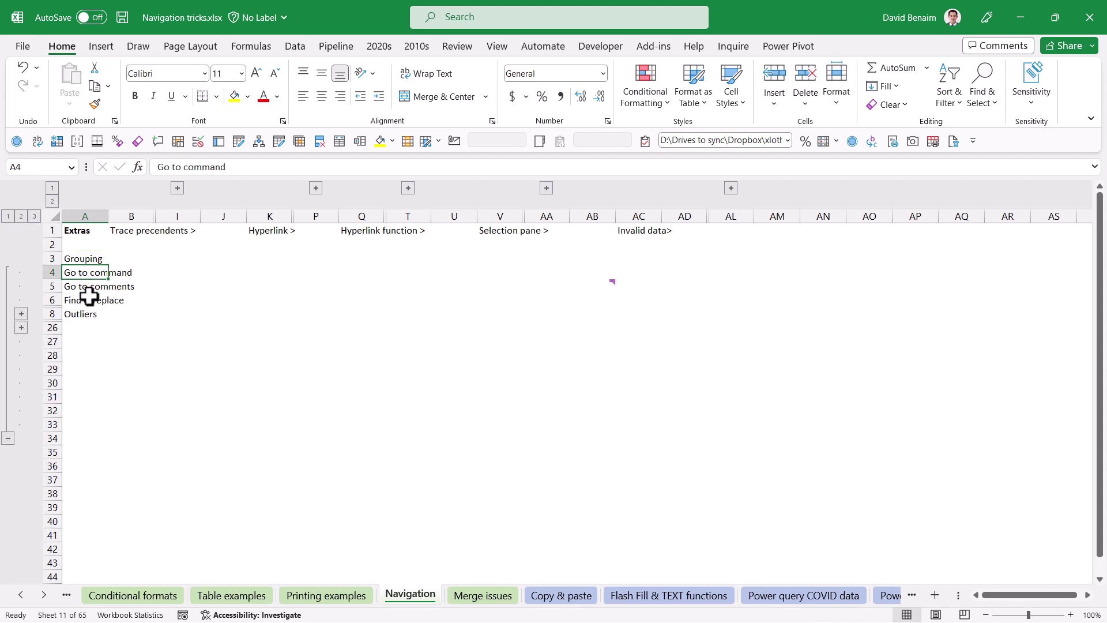
click(85, 289)
click(84, 299)
click(81, 315)
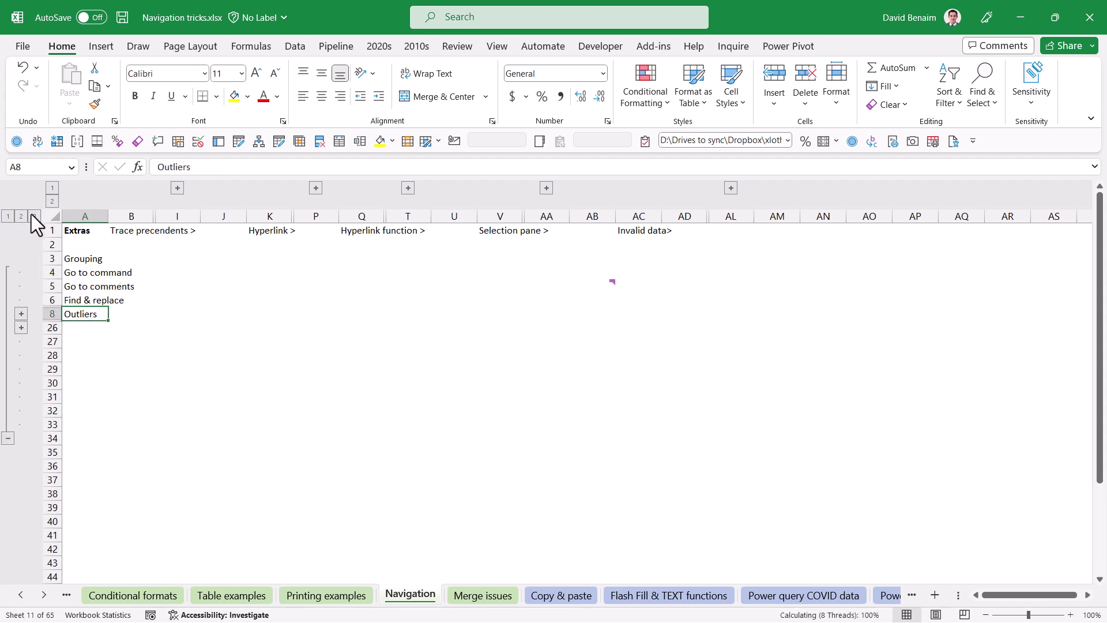
click(34, 216)
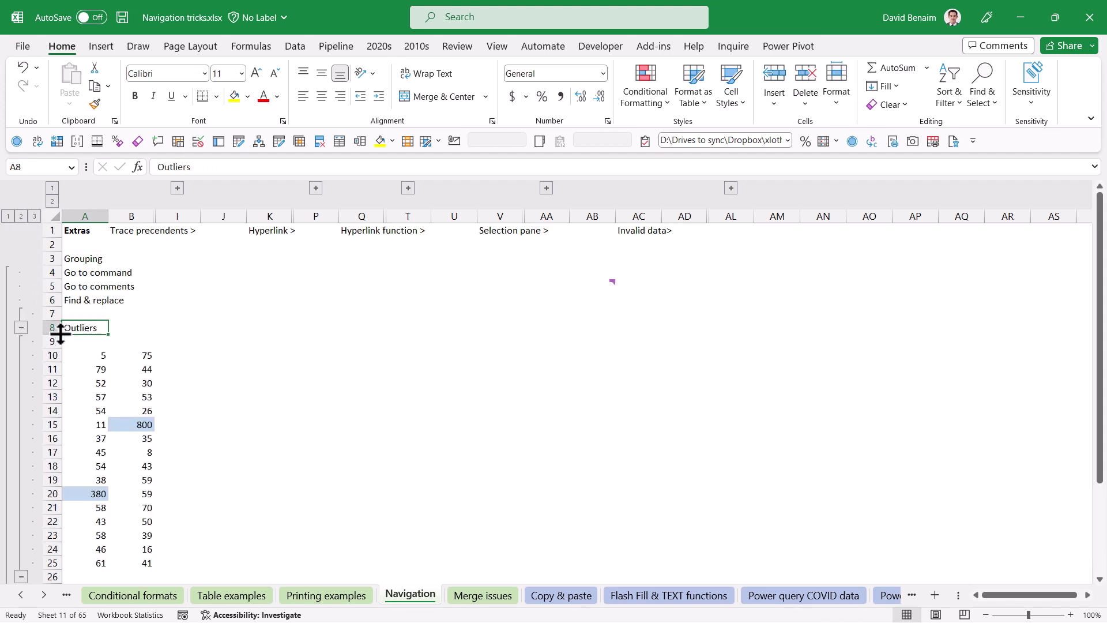
- Expand and collapse all column groups, then collapse rows 4–33 to level 1
click(53, 201)
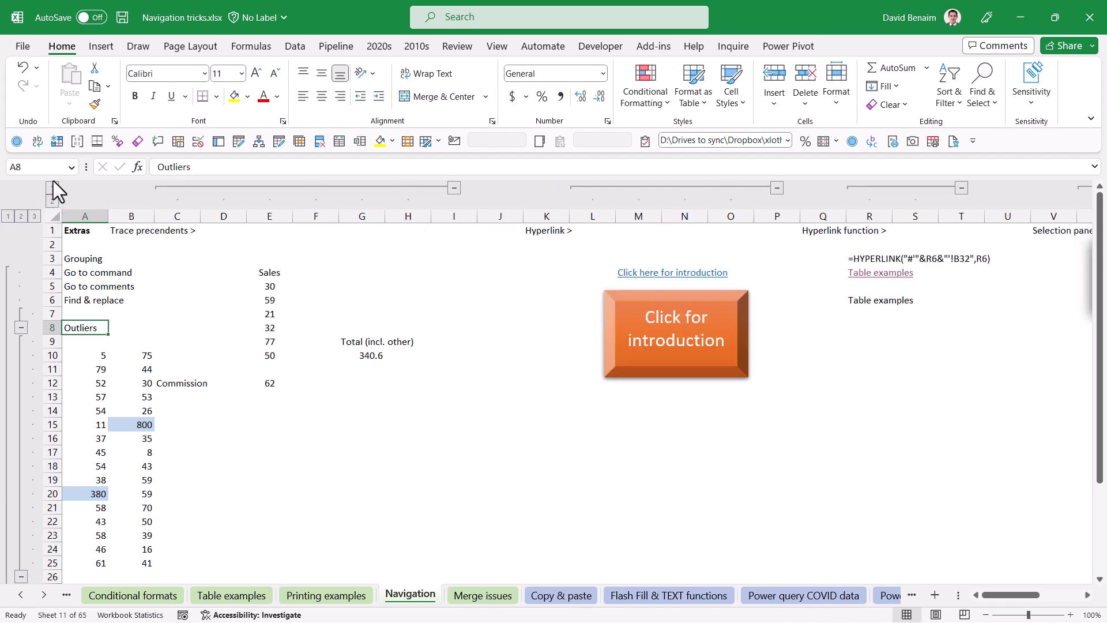
click(53, 188)
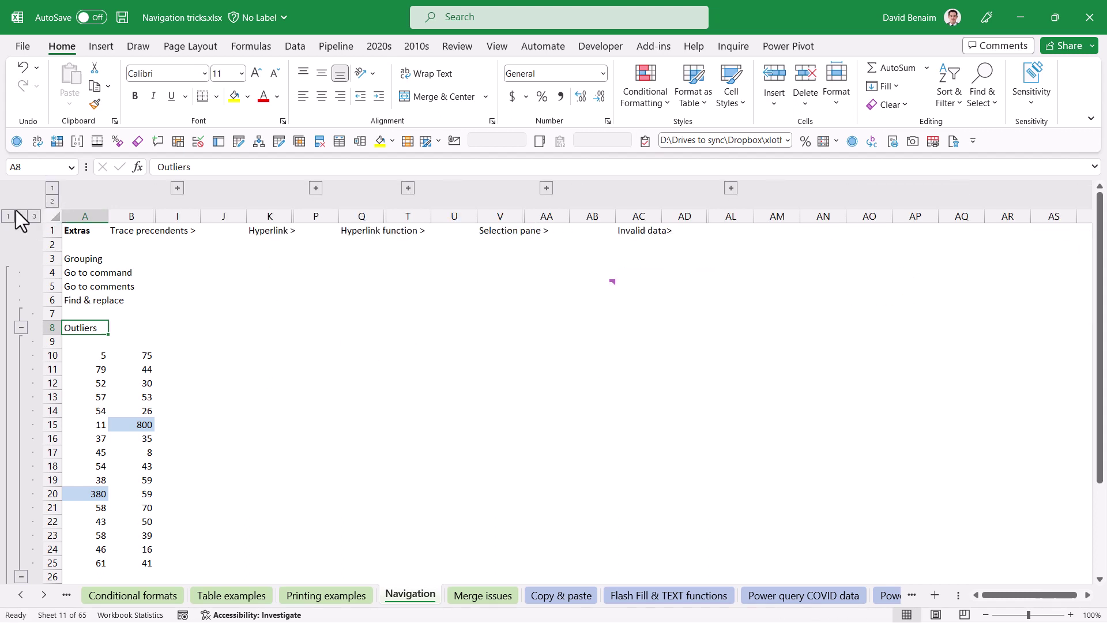
click(8, 216)
click(119, 340)
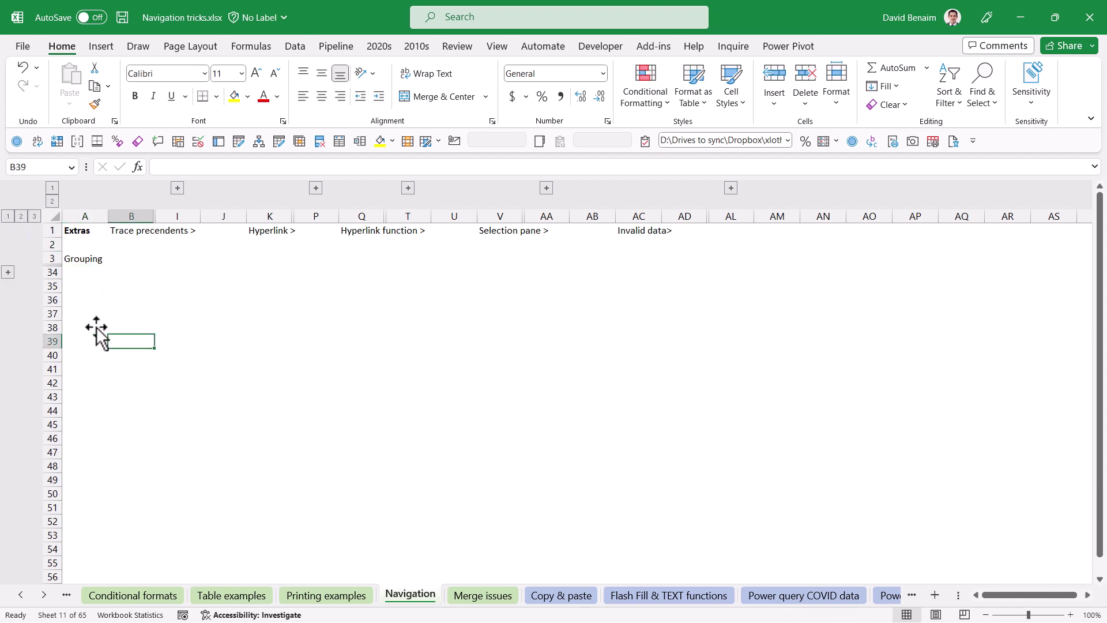
- Group rows 39–50, collapse and expand the group, then ungroup them
drag(49, 344, 143, 492)
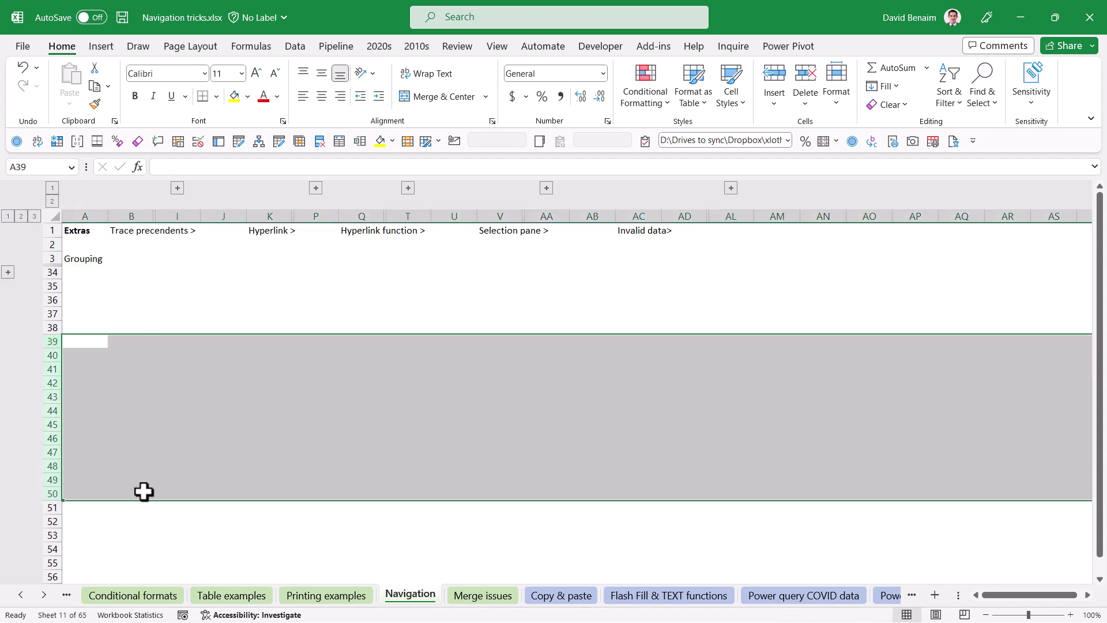
click(296, 41)
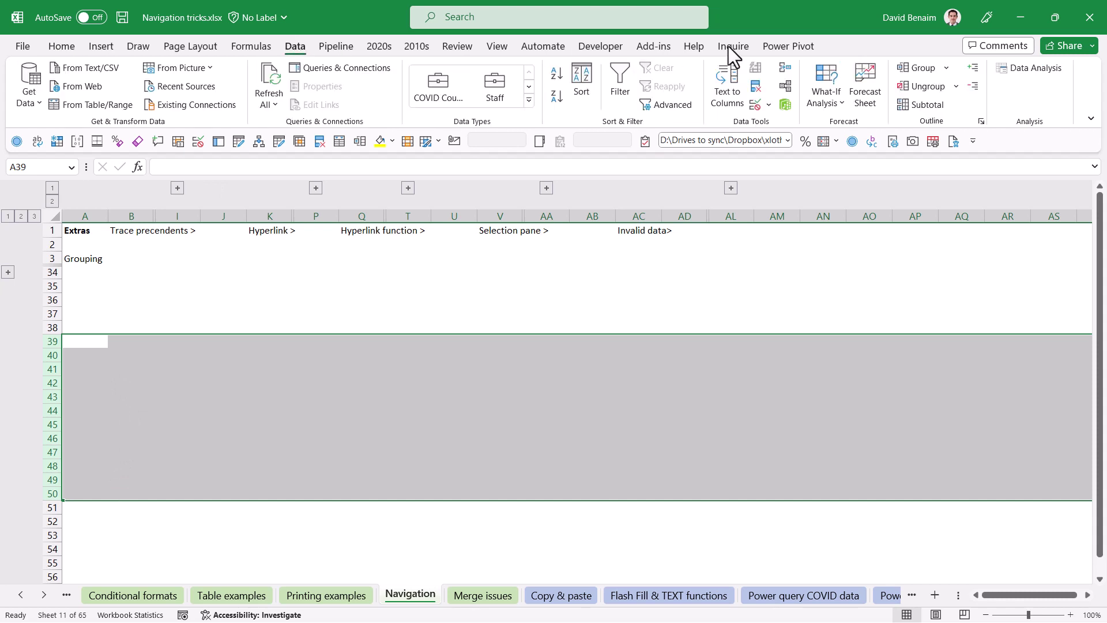
click(918, 68)
click(9, 507)
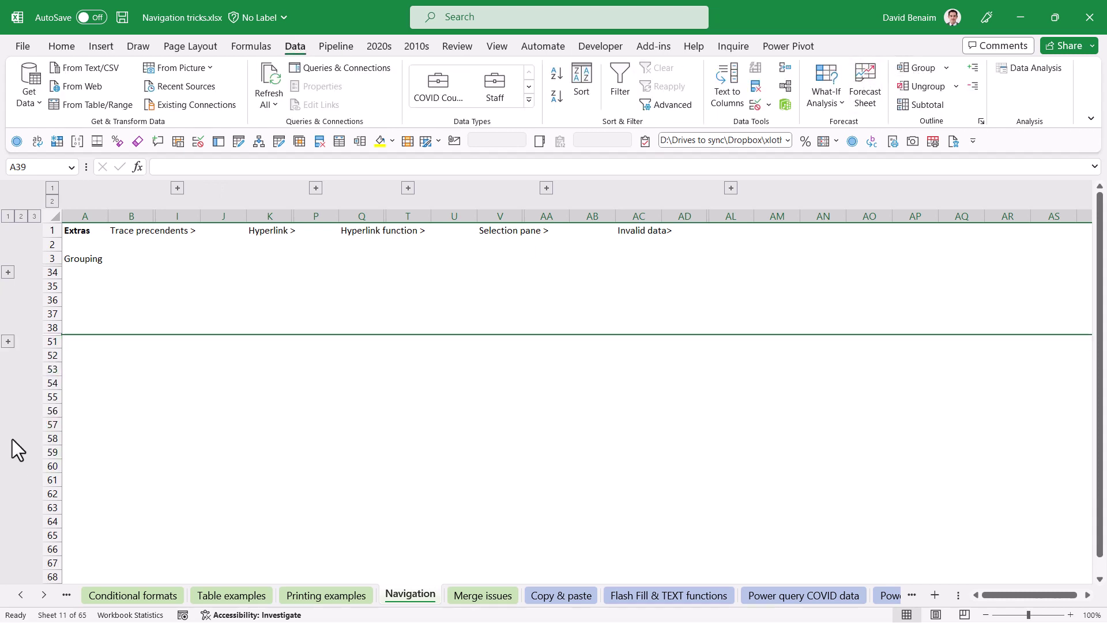
click(8, 341)
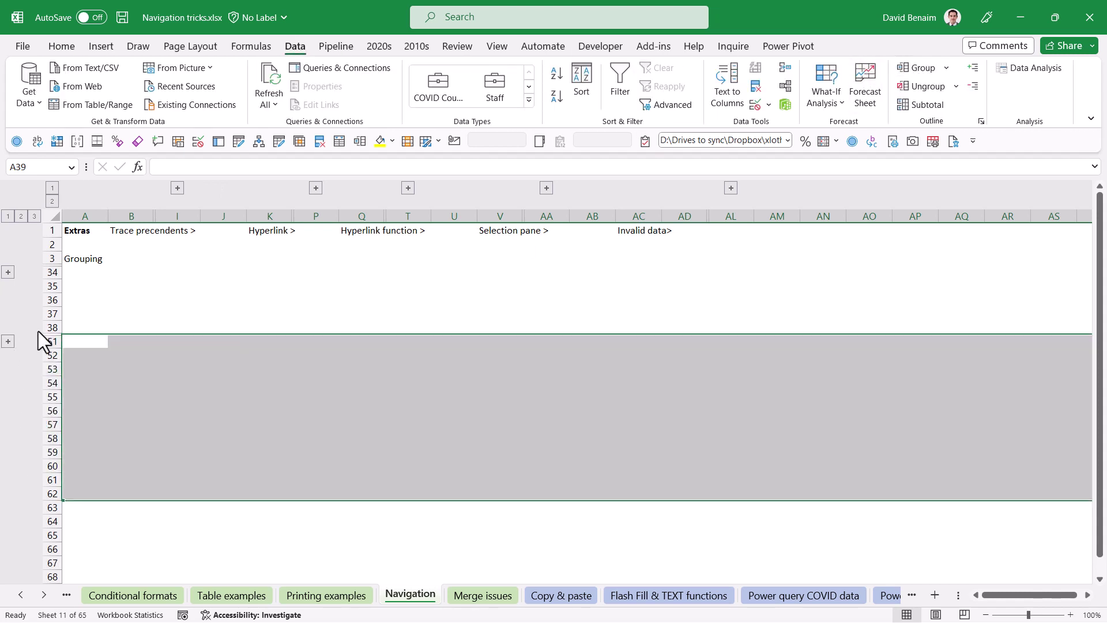
click(928, 86)
click(123, 286)
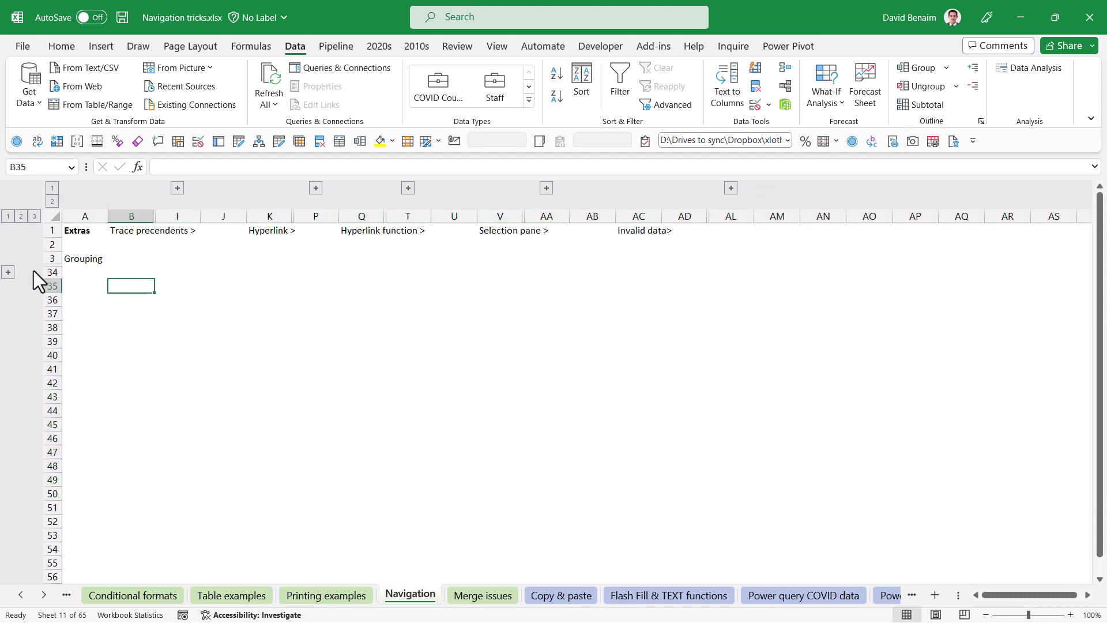
- Expand rows 4–33 under Grouping and select the Go to comments and Go to command cells
click(8, 271)
scroll(124, 301, down, 3)
scroll(106, 302, up, 3)
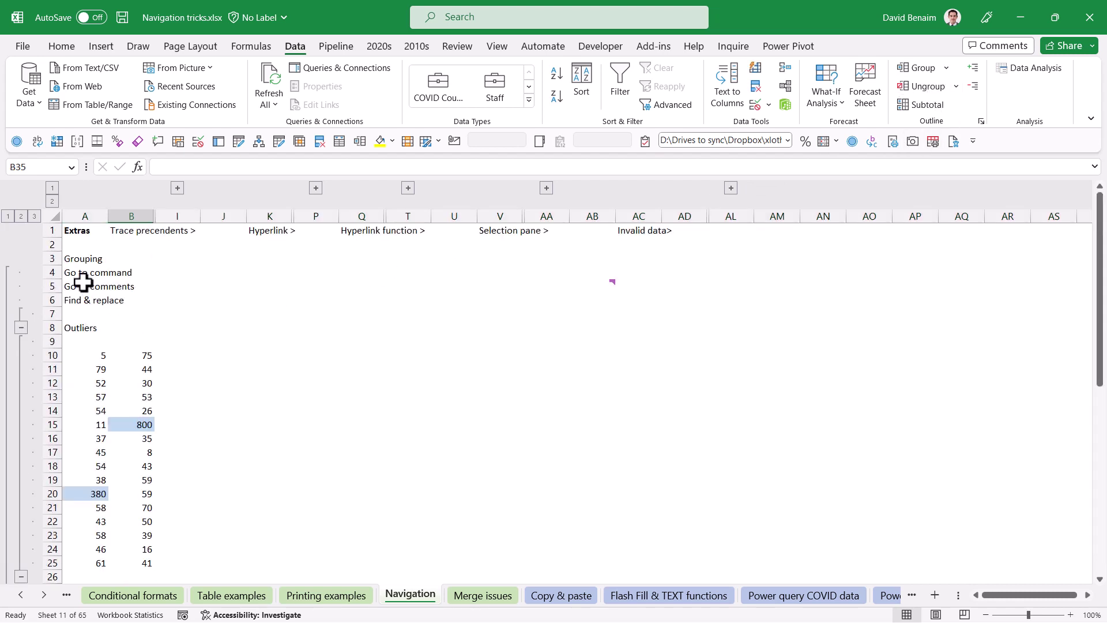
click(90, 285)
click(96, 272)
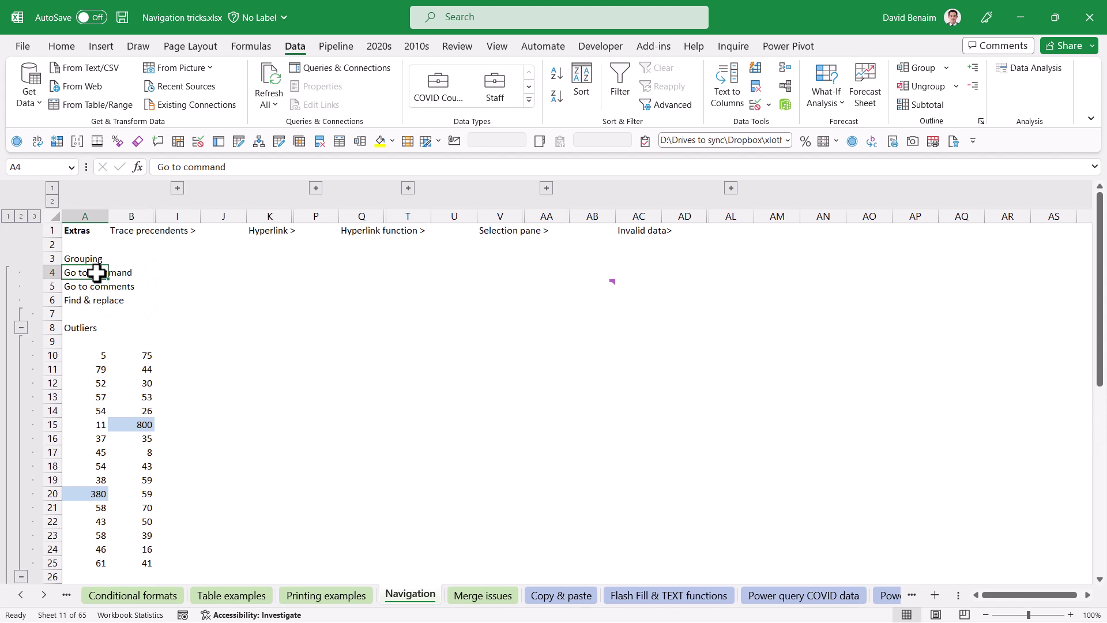
right_click(272, 267)
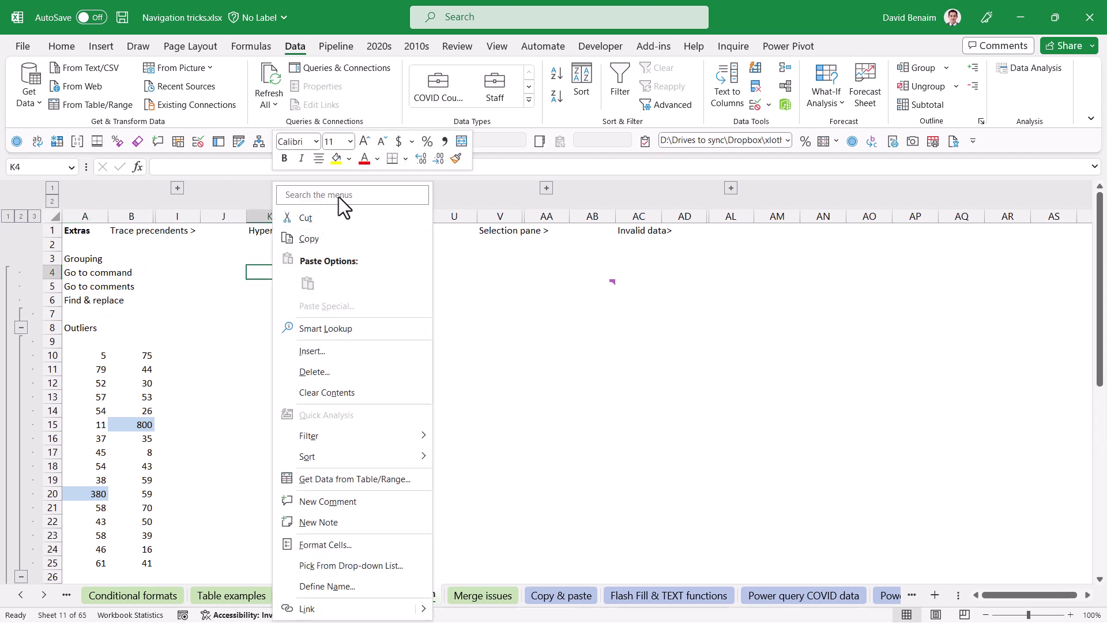
click(338, 196)
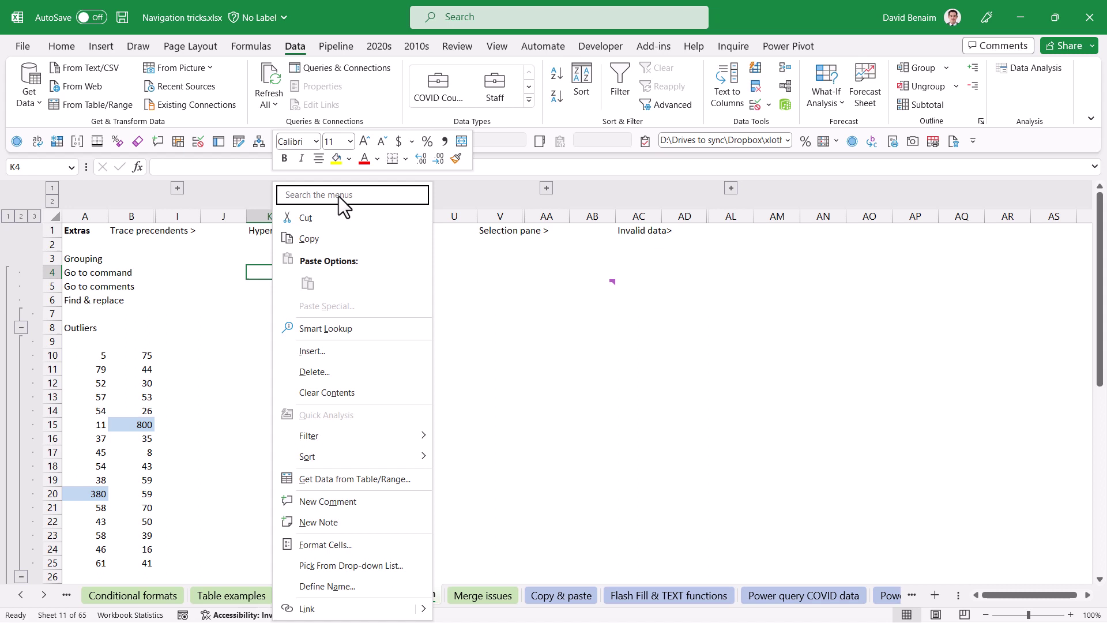
text(free)
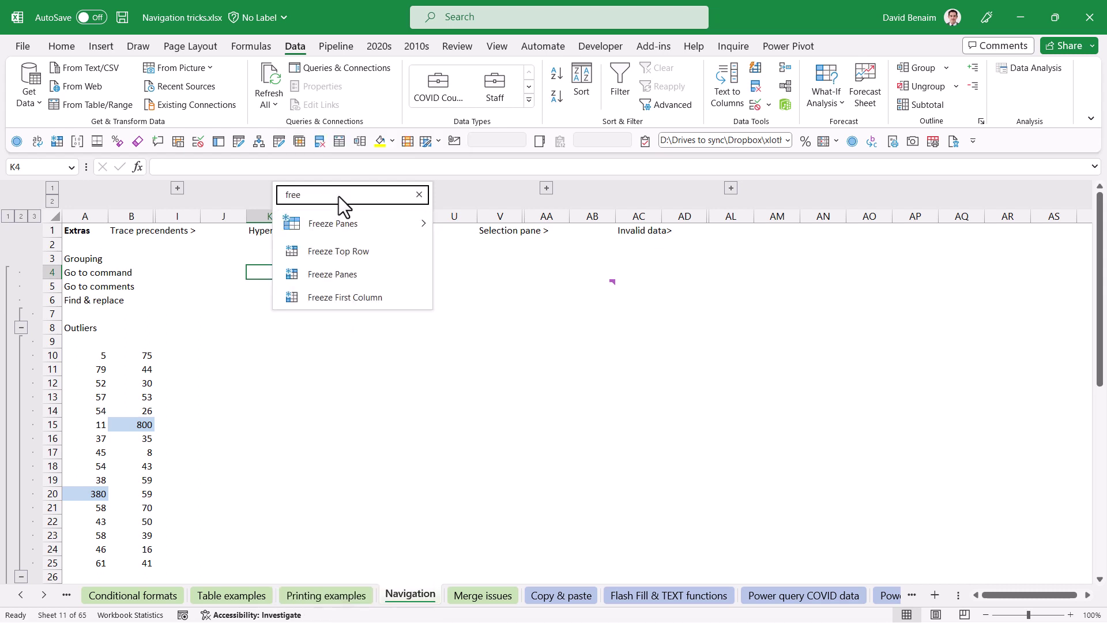
key(Down)
key(Down)
key(Down)
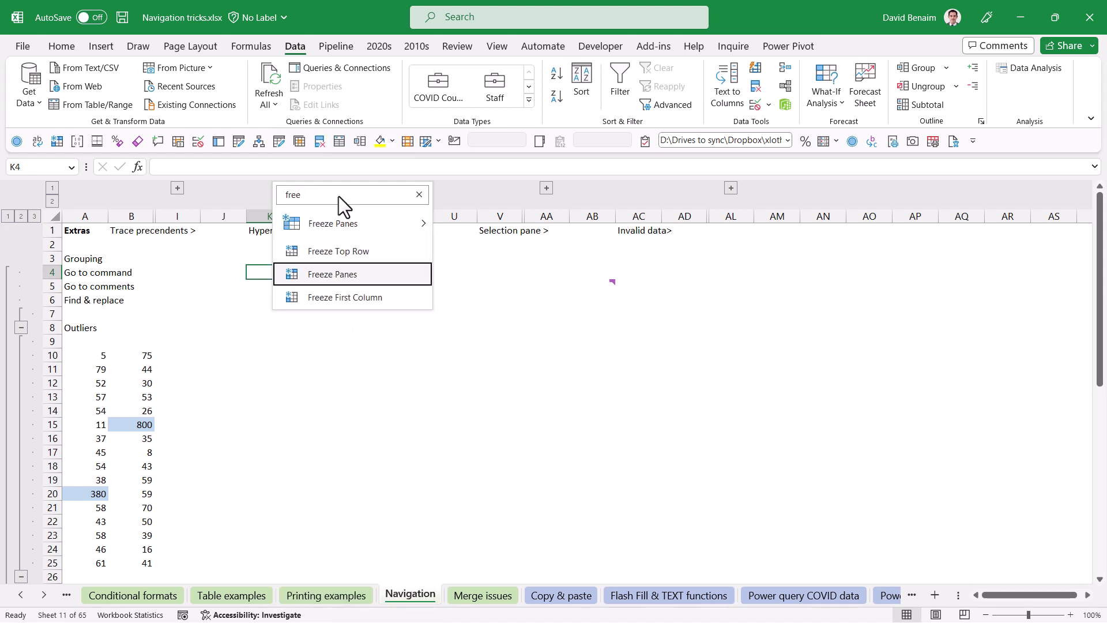
key(Return)
key(Down)
key(Down)
key(Down)
key(Down)
key(Down)
key(Down)
key(Down)
key(Down)
key(Down)
key(Down)
key(Down)
key(Down)
key(Down)
key(Down)
key(Down)
key(Down)
key(Down)
key(Down)
key(Down)
key(Down)
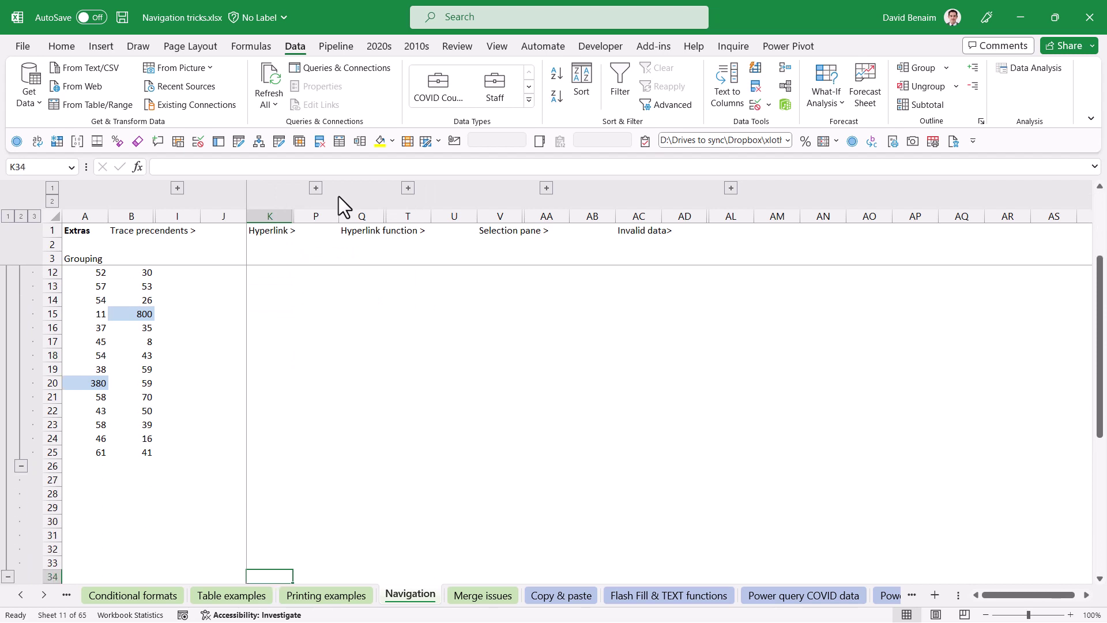
key(Right)
key(Right)
key(Right)
key(Right)
key(Right)
key(Right)
key(Right)
key(Right)
key(Right)
key(Right)
key(Right)
key(Right)
key(Right)
key(Right)
key(Right)
key(Right)
key(Right)
key(Right)
key(Right)
key(Right)
key(Right)
key(Left)
key(Left)
key(Left)
key(Left)
key(Left)
key(Left)
key(Left)
key(Left)
key(Left)
key(Left)
key(Left)
key(Left)
key(Left)
key(Left)
key(Left)
key(Left)
key(Left)
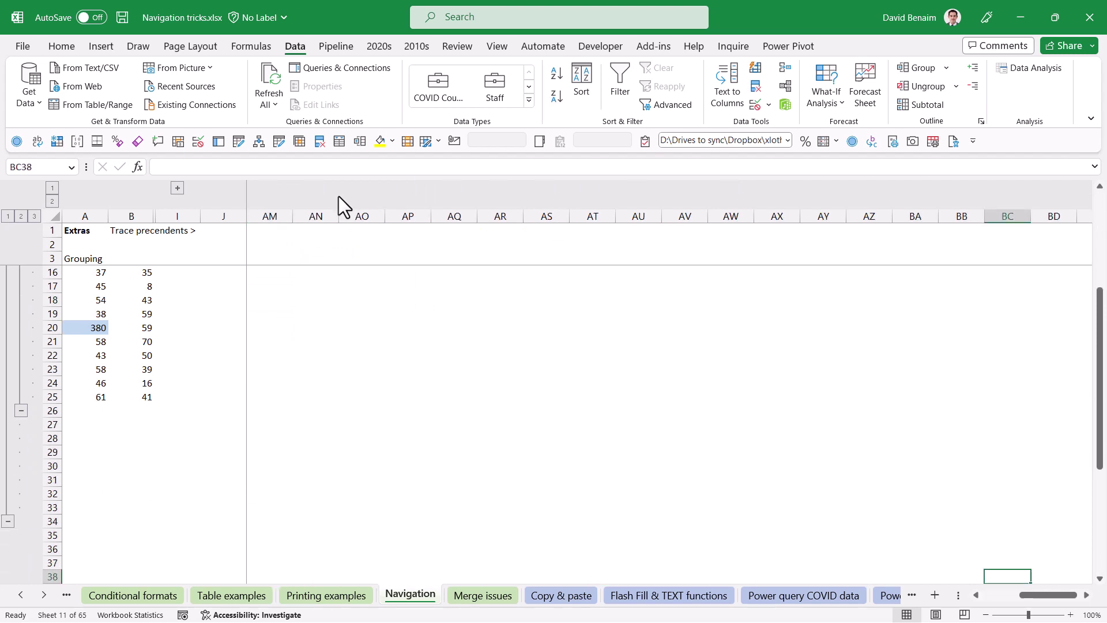
key(Left)
key(Left)
key(Left)
key(Left)
key(Left)
key(Left)
key(Left)
key(Left)
key(Left)
key(Left)
key(Left)
key(Left)
key(Left)
key(Right)
key(Right)
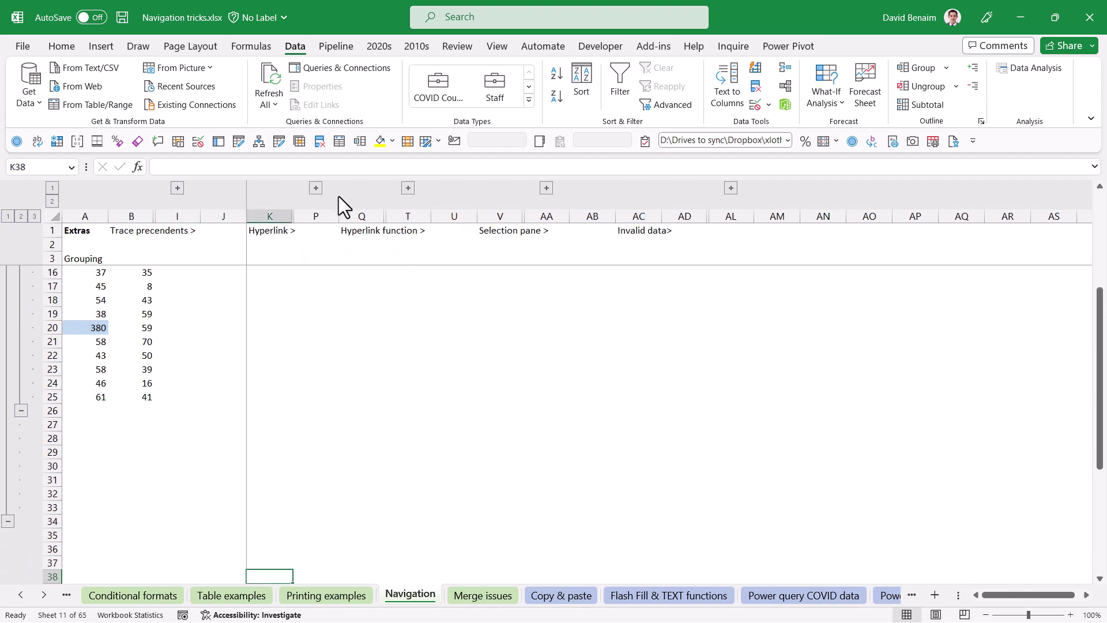
key(ctrl+Up)
key(Down)
key(Down)
key(Down)
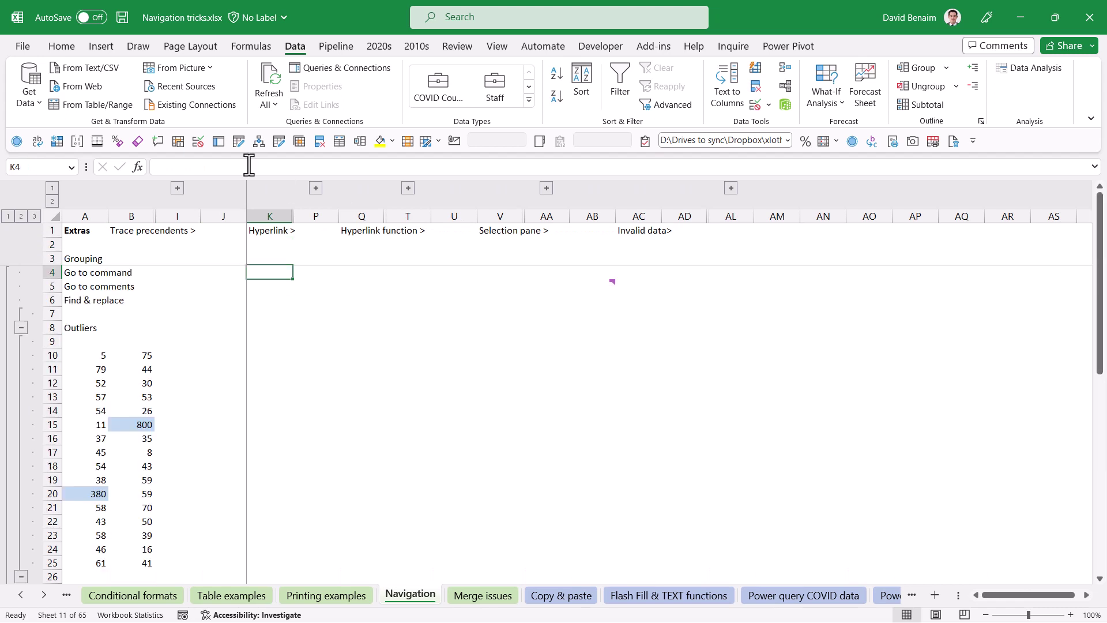
click(52, 141)
click(234, 253)
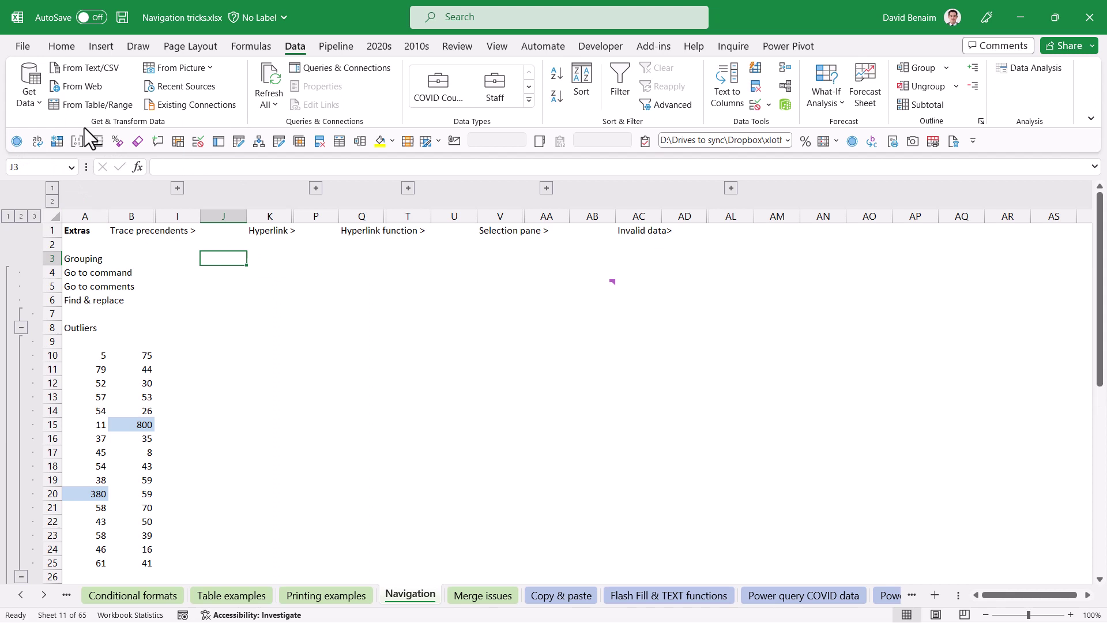
click(239, 300)
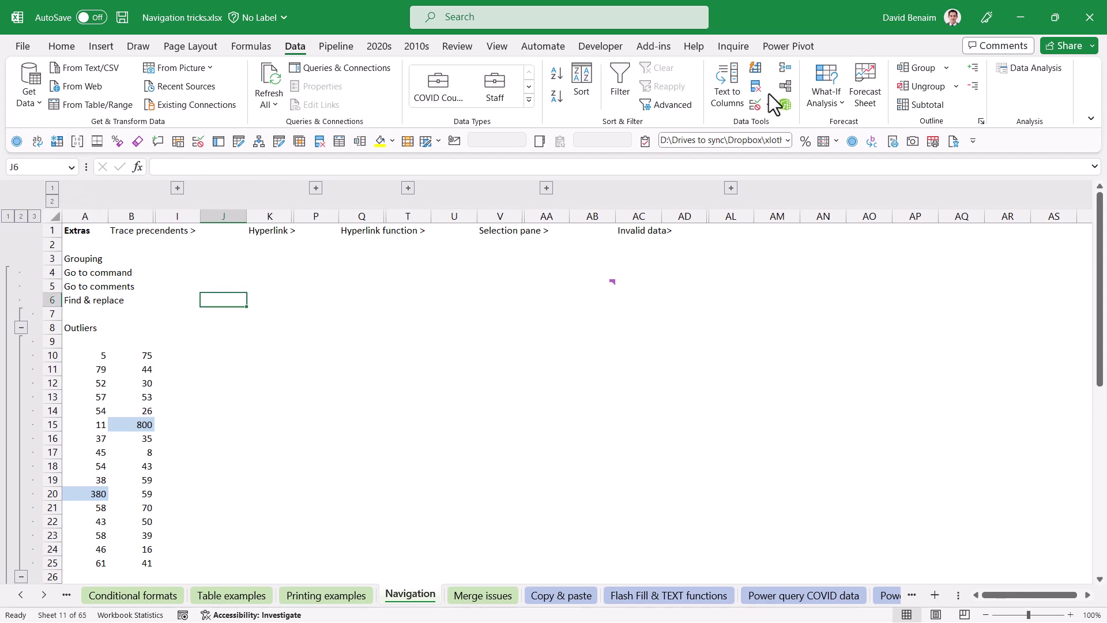
click(984, 47)
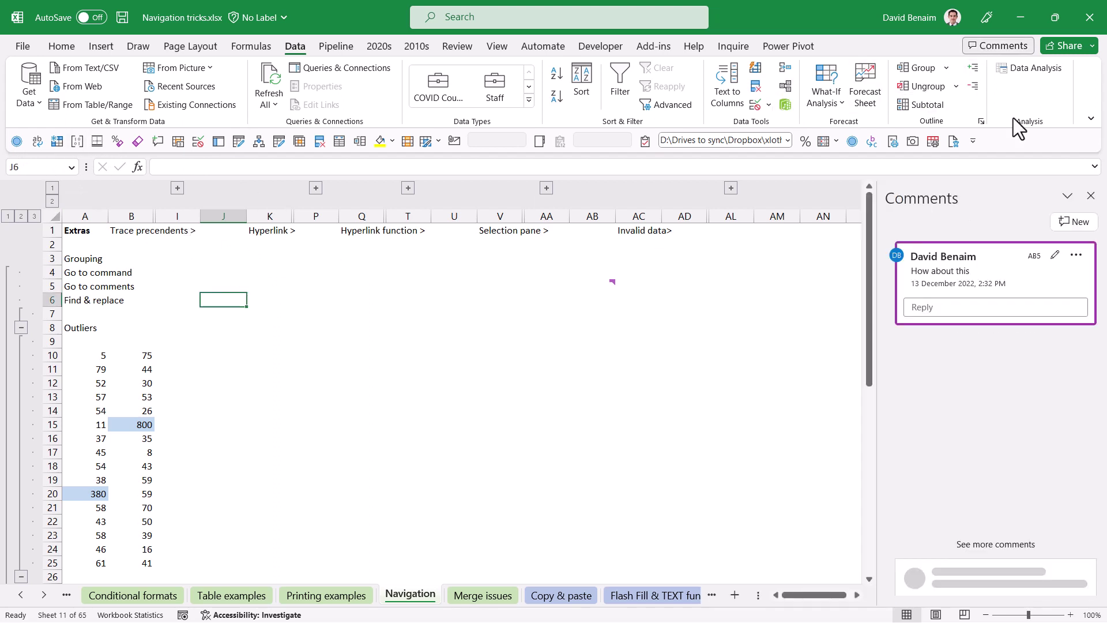
click(991, 547)
click(992, 545)
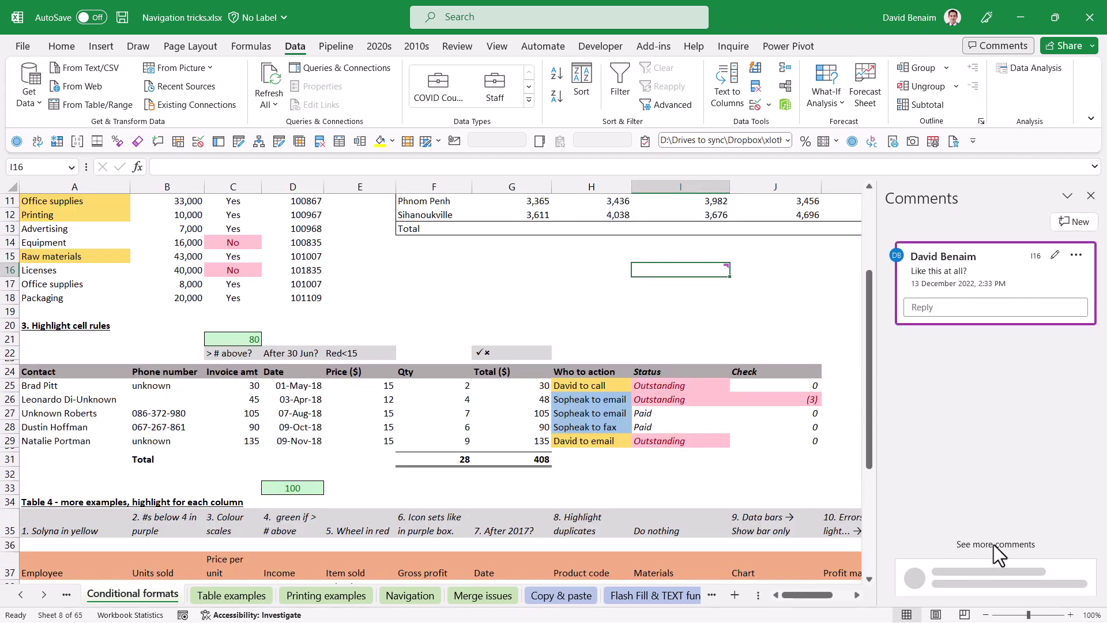
click(994, 544)
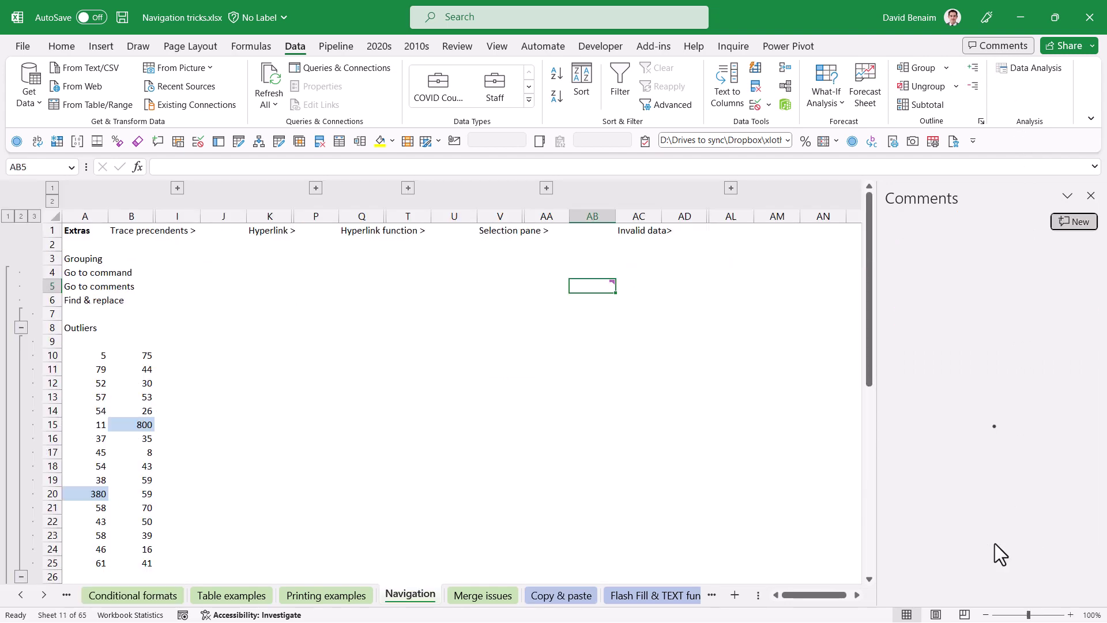
click(1090, 196)
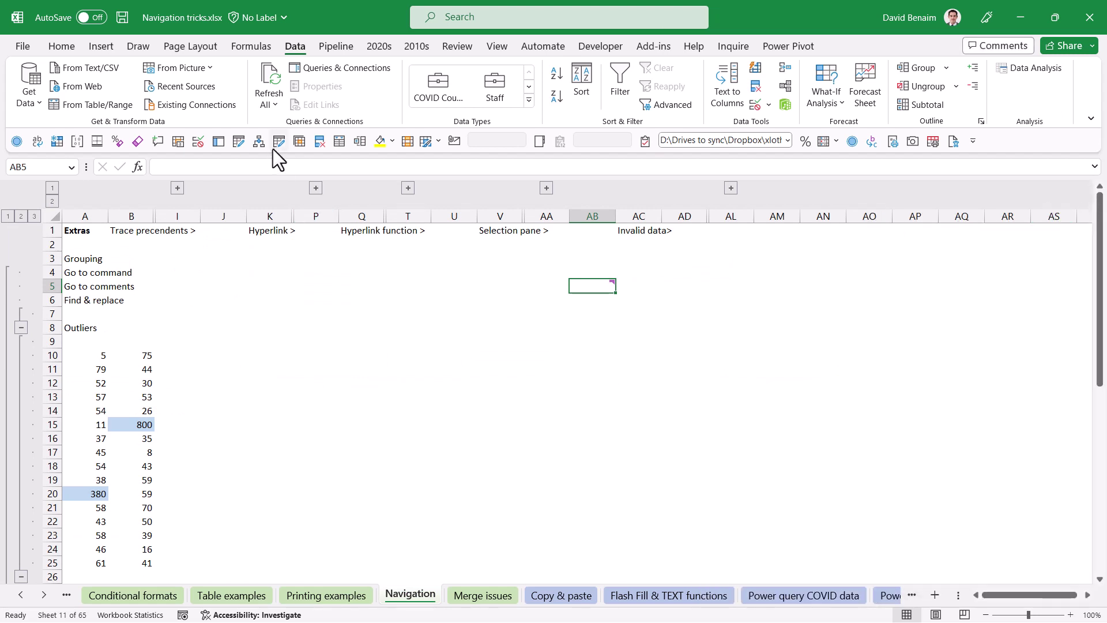
click(61, 46)
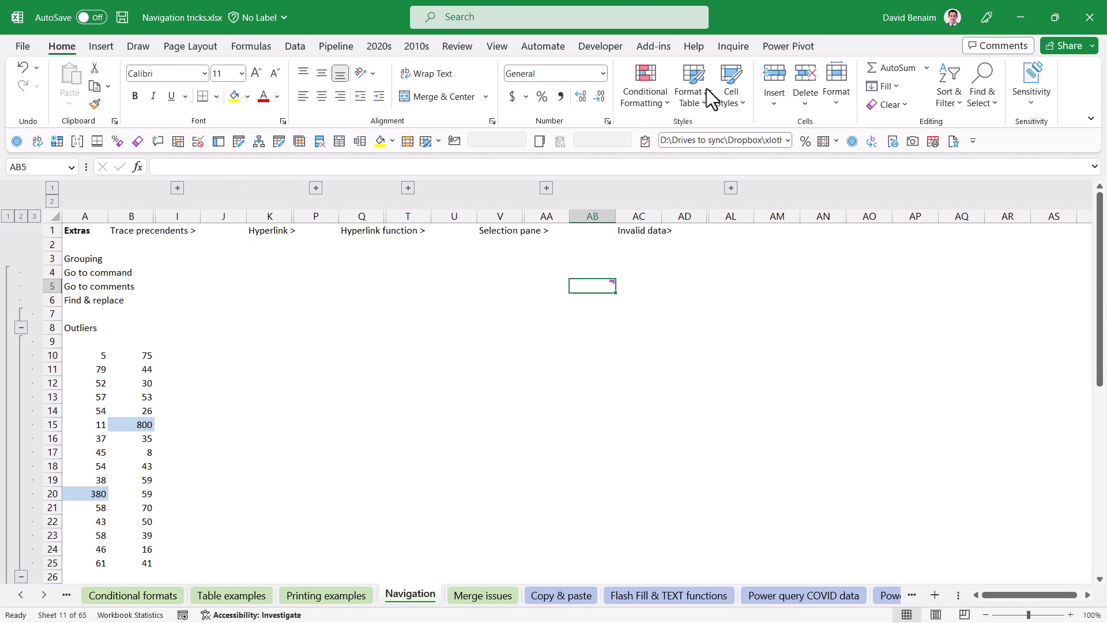
click(956, 91)
click(985, 86)
click(985, 87)
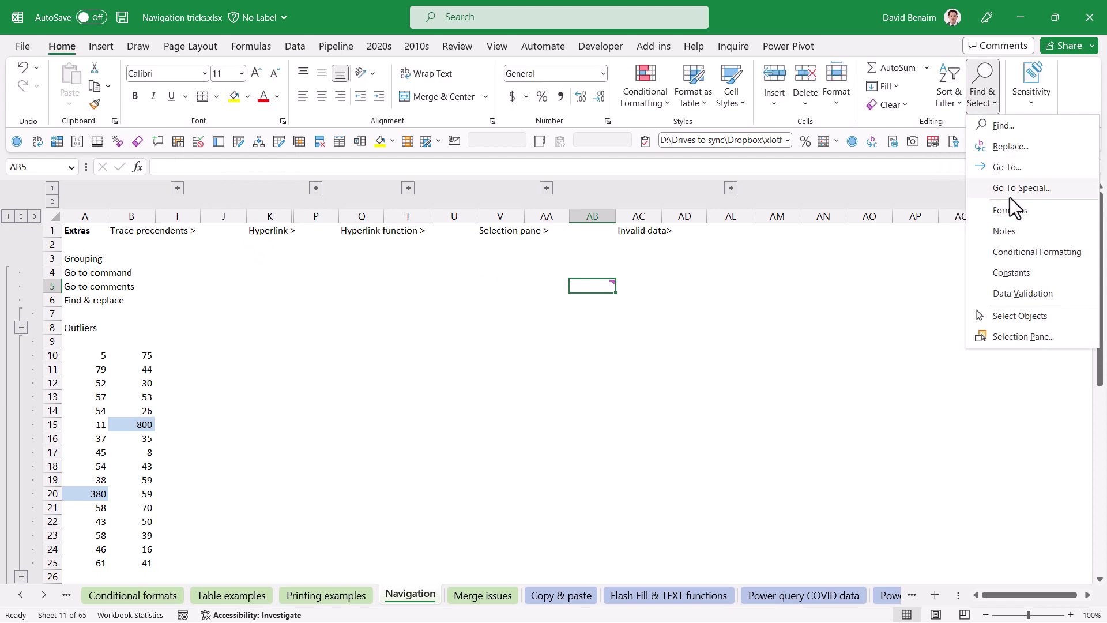
click(646, 296)
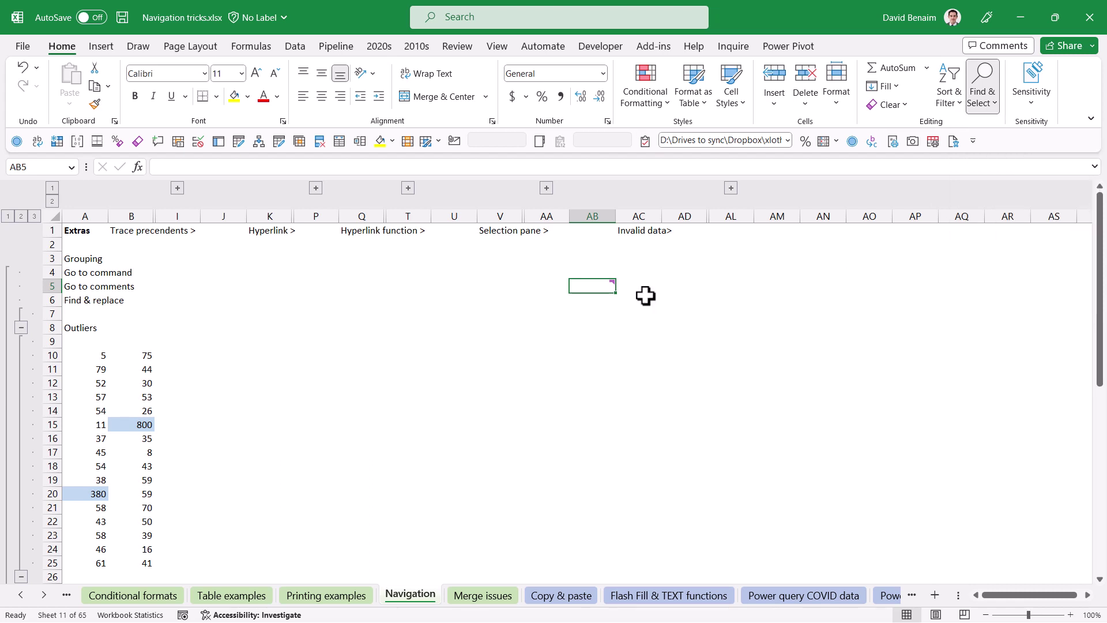
click(322, 301)
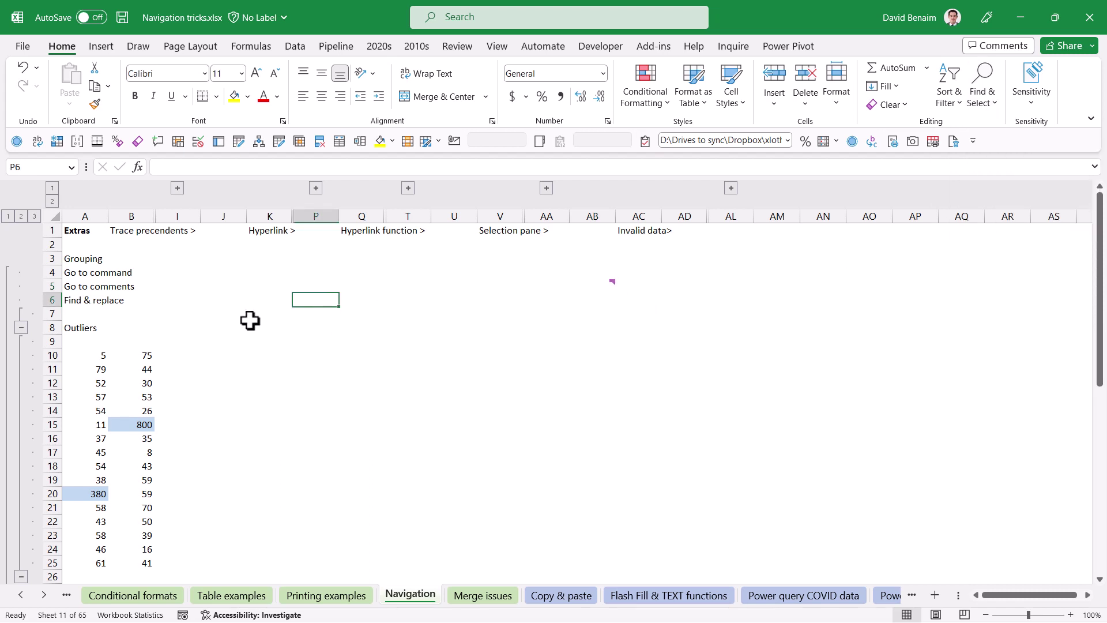
click(73, 306)
- Search Within Workbook for 'Formula' with Find All, listing 151 matching cells
click(330, 304)
click(378, 301)
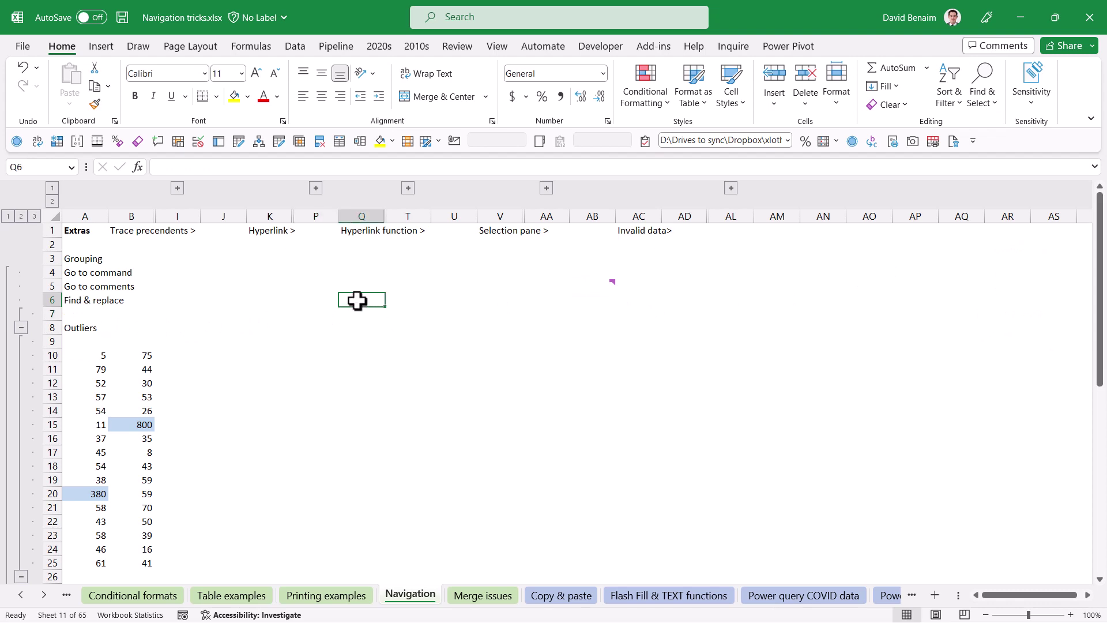
key(ctrl+f)
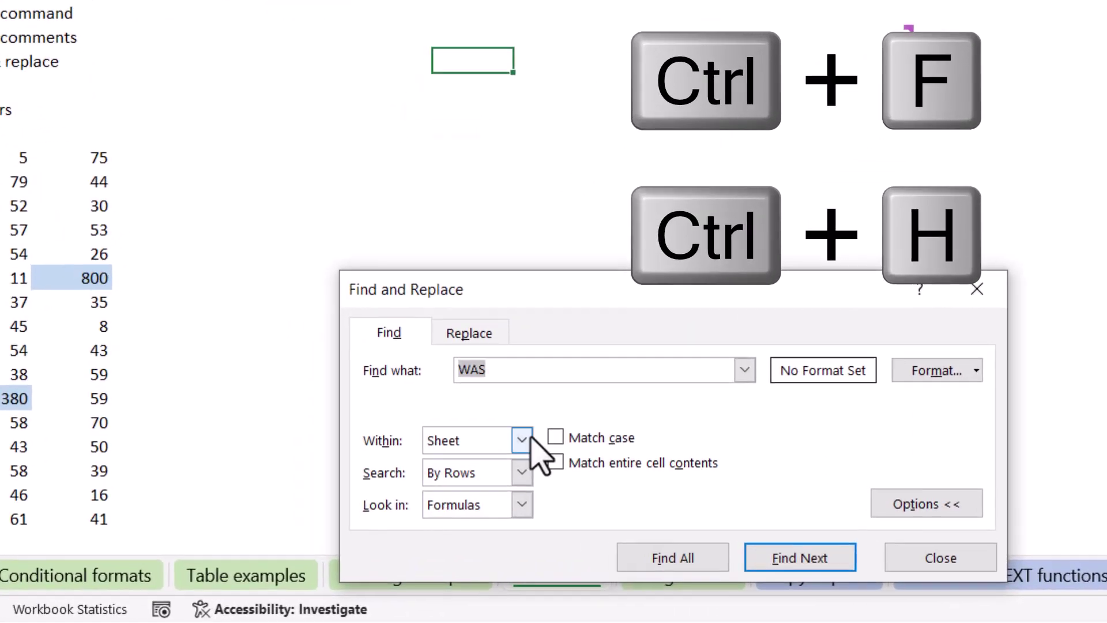
click(522, 439)
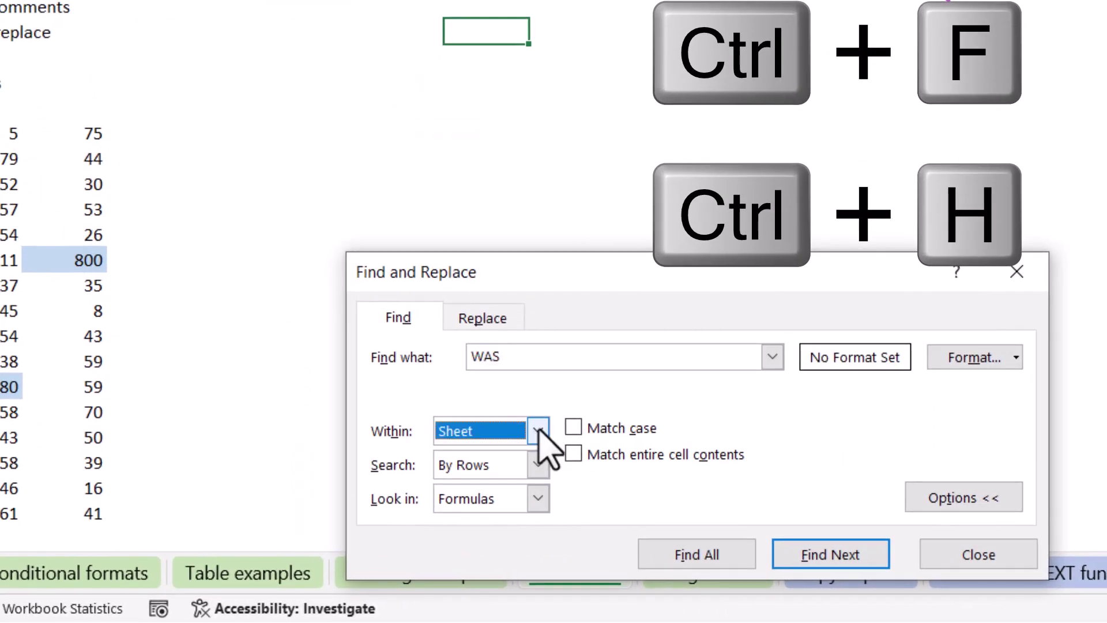
click(513, 474)
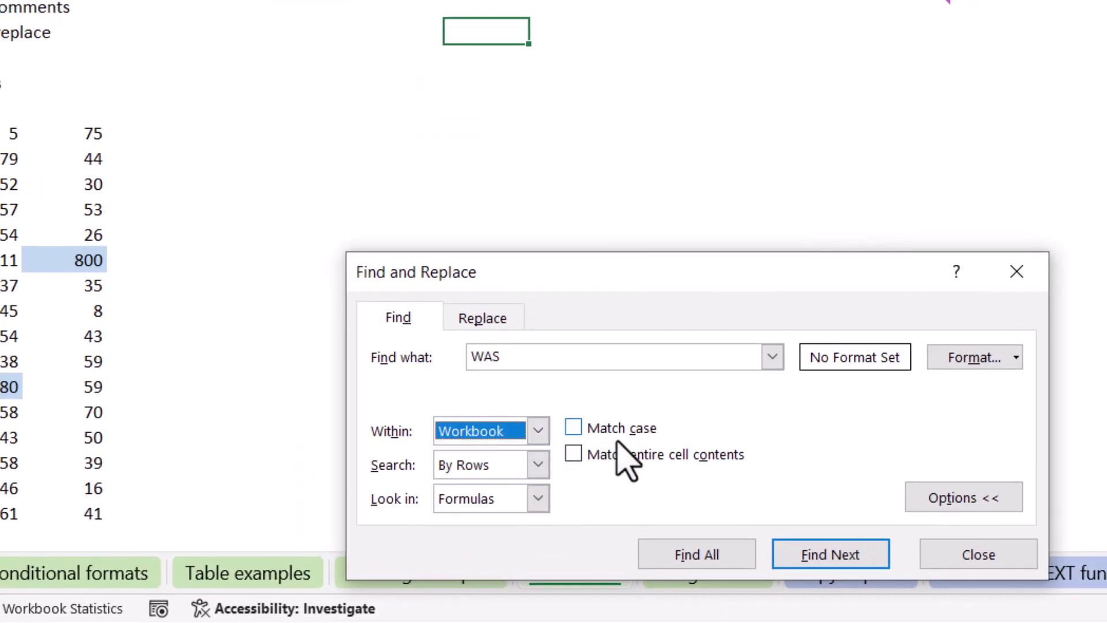
click(497, 359)
double_click(497, 359)
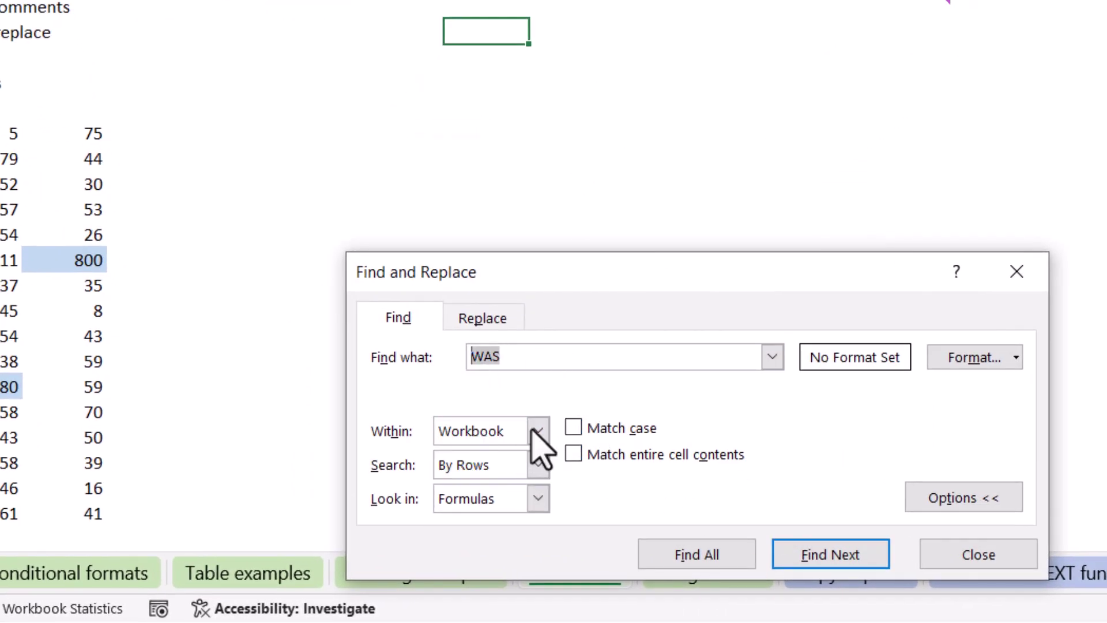
text(Formula)
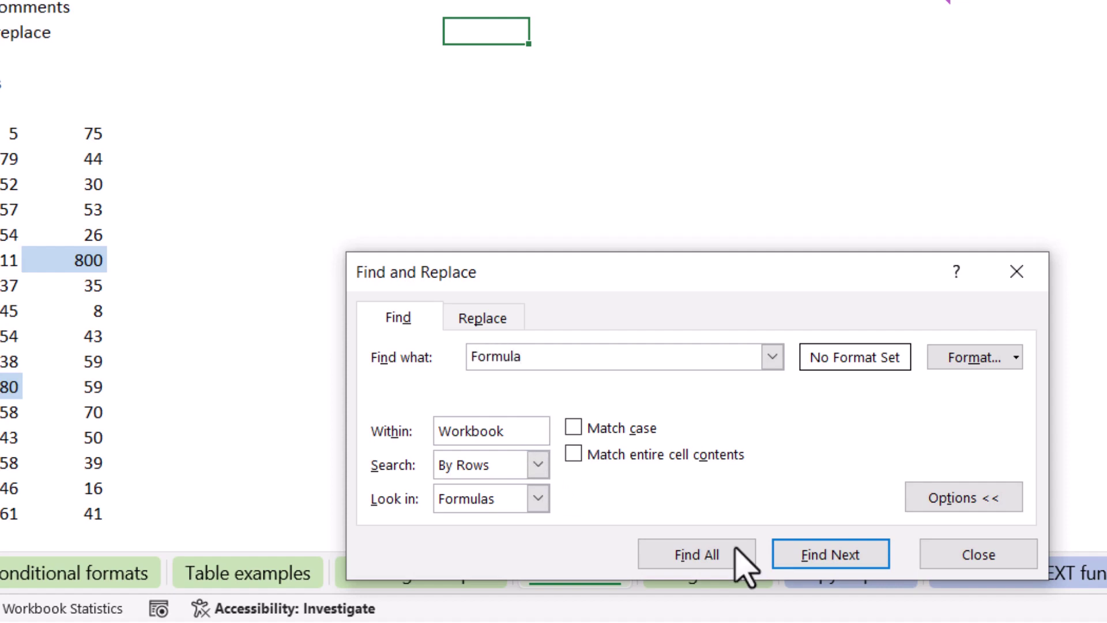
click(724, 568)
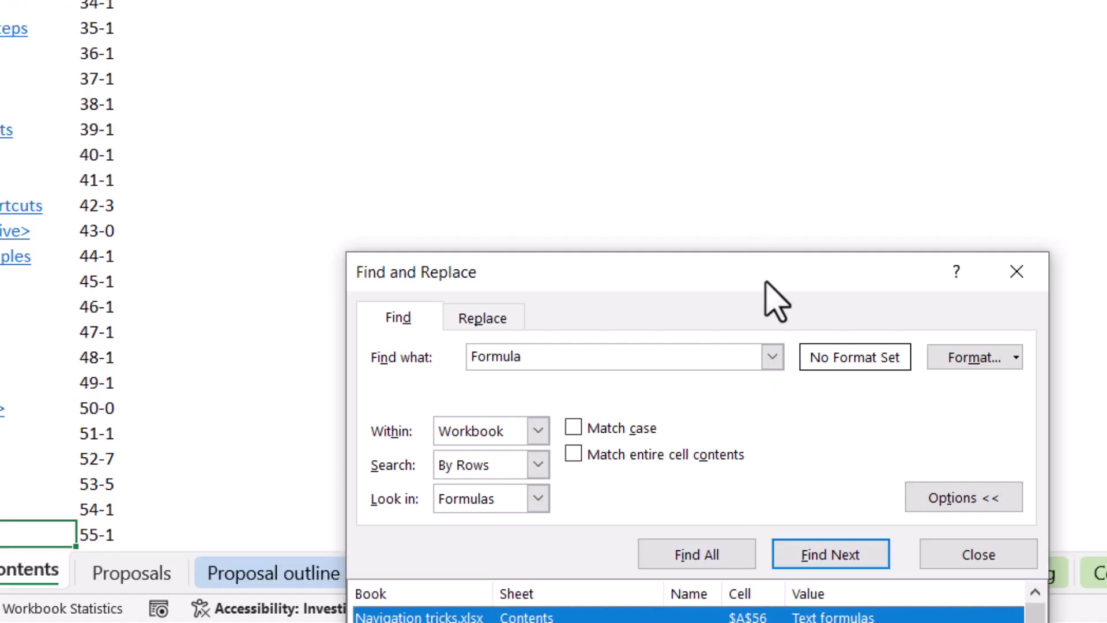
scroll(571, 249, down, 8)
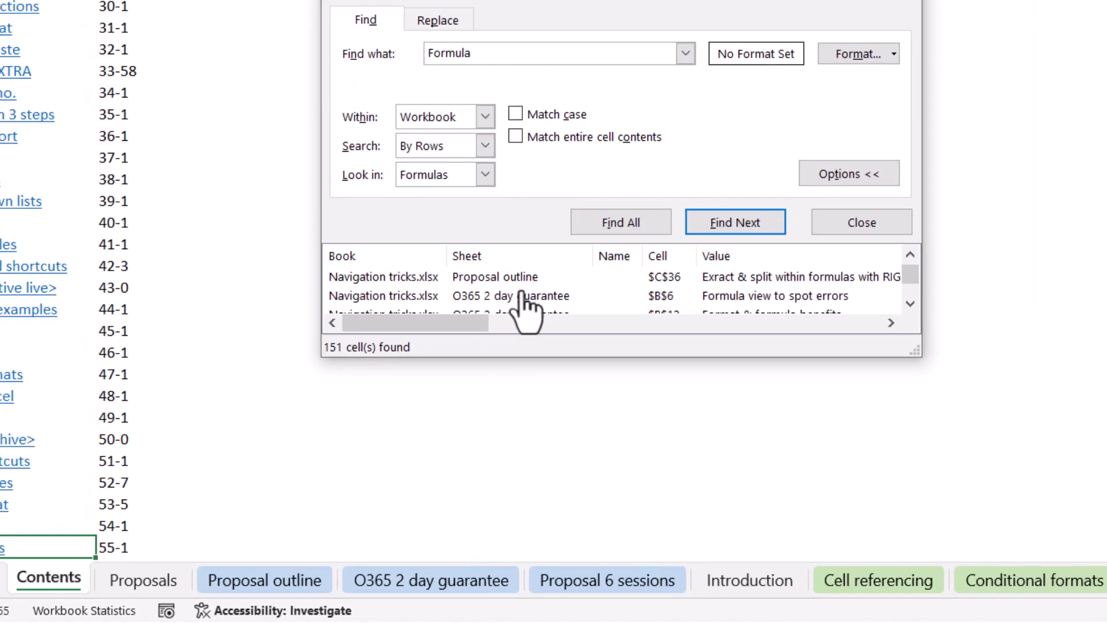
scroll(528, 306, down, 5)
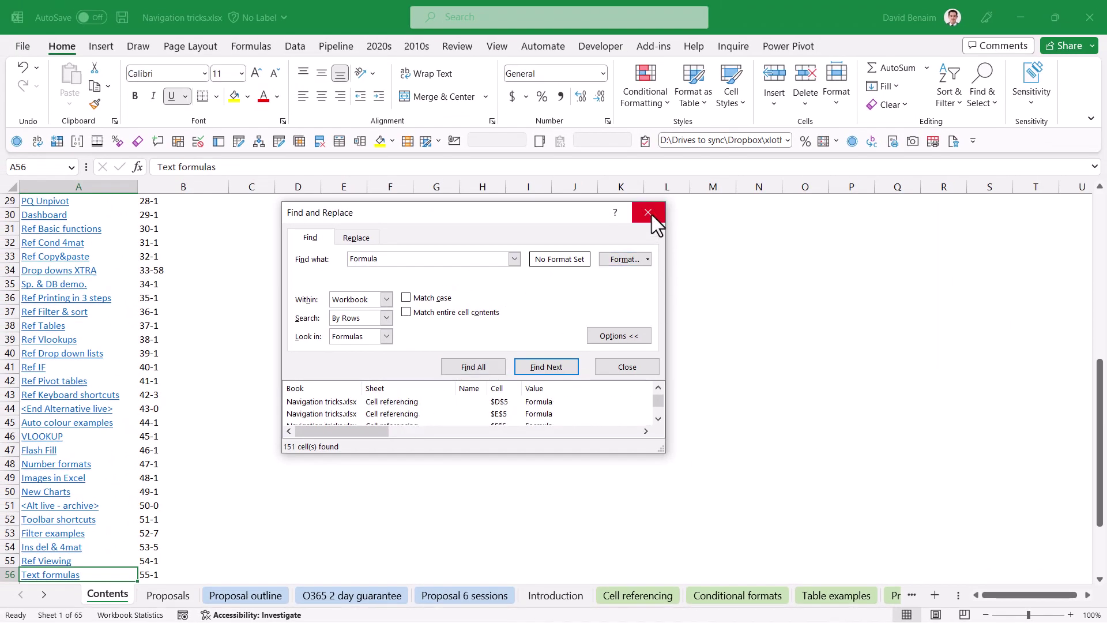
- Select the Outliers numbers A10:B25 and start a new conditional formatting rule
click(648, 213)
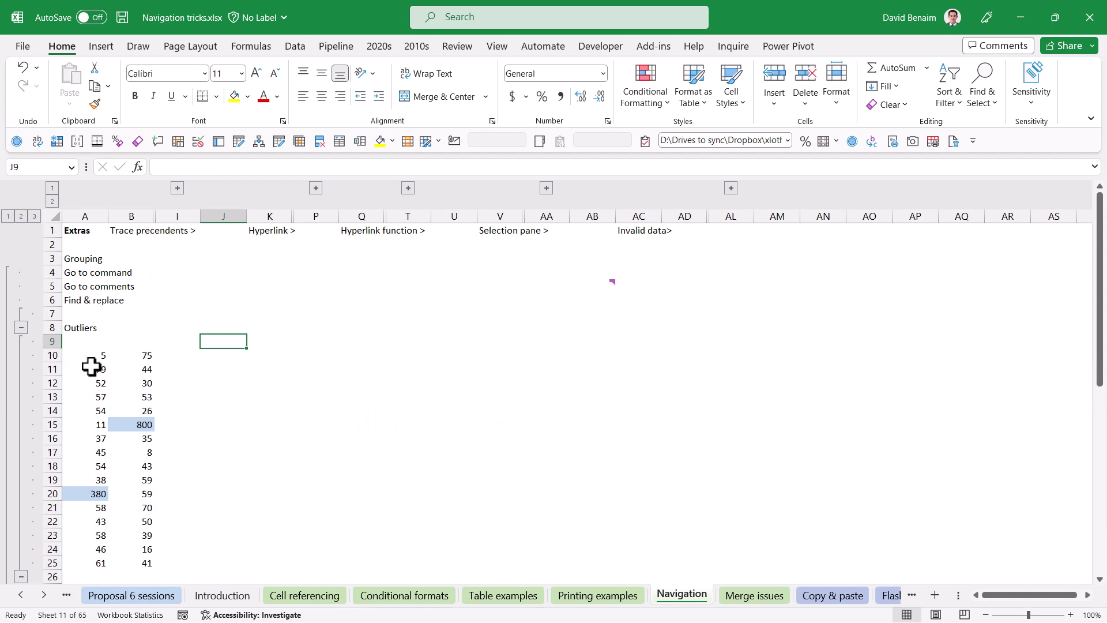
drag(91, 359, 136, 561)
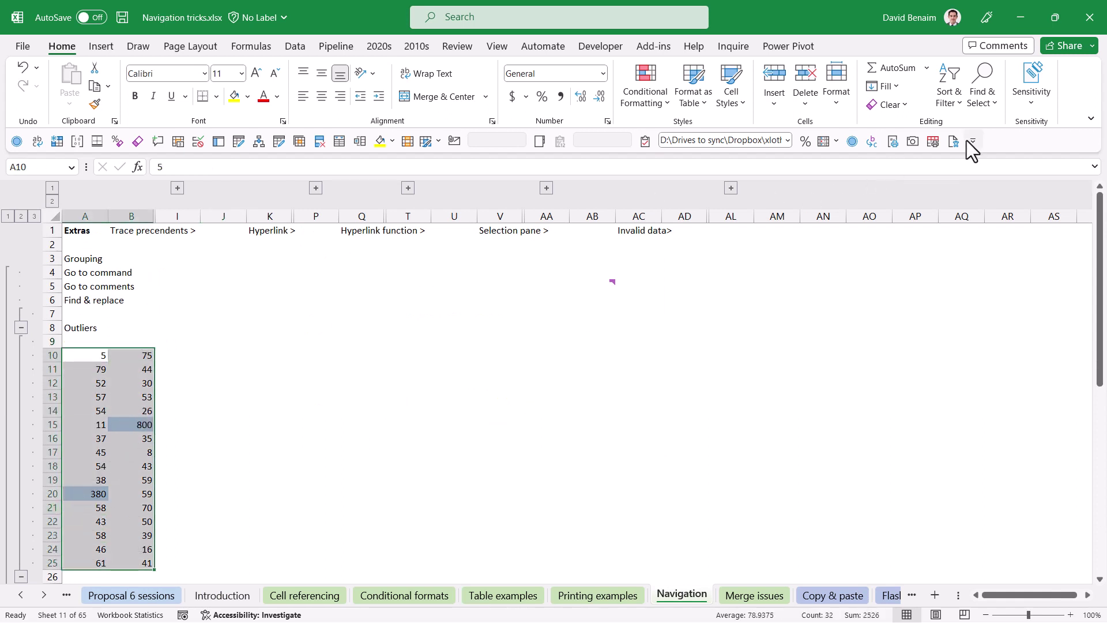
click(648, 87)
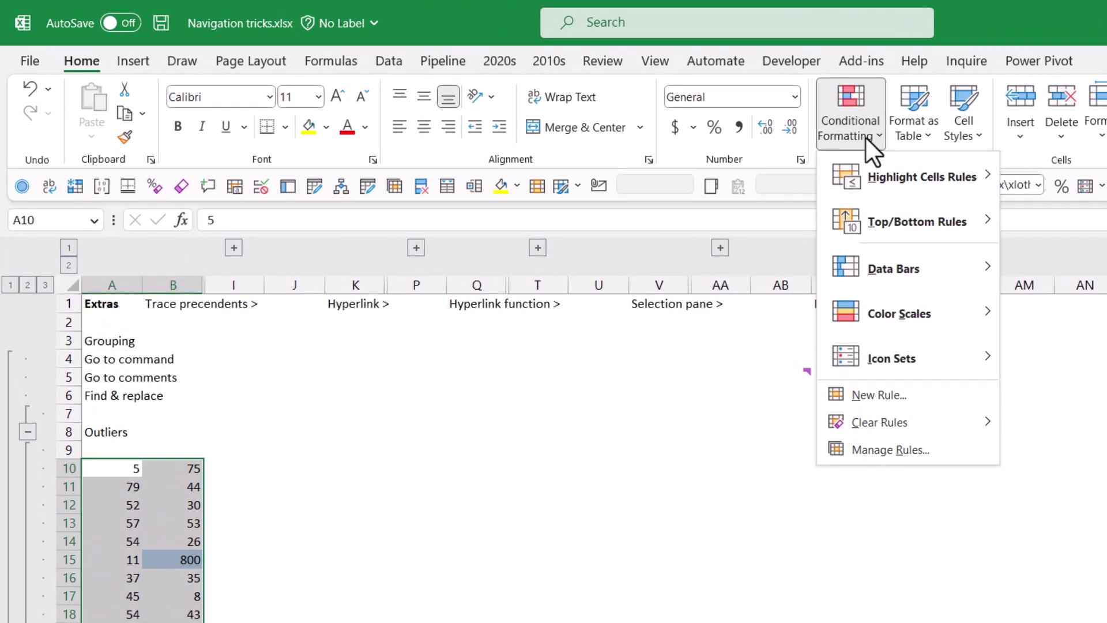
mouse_move(895, 174)
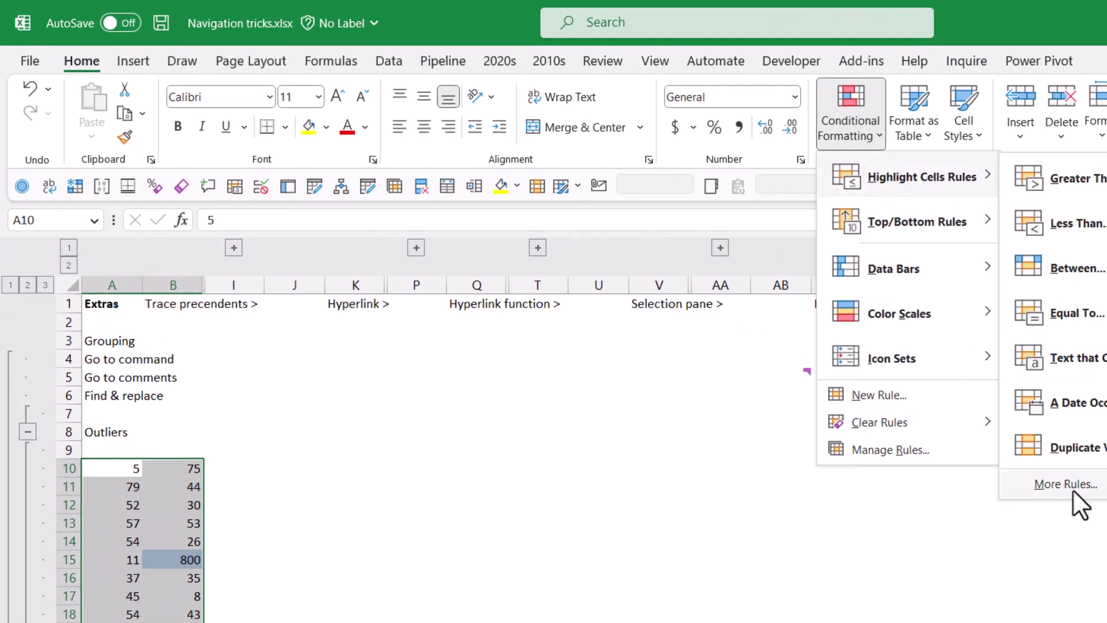
click(933, 399)
- Make the rule fill values 1 std dev above average in light orange
click(717, 364)
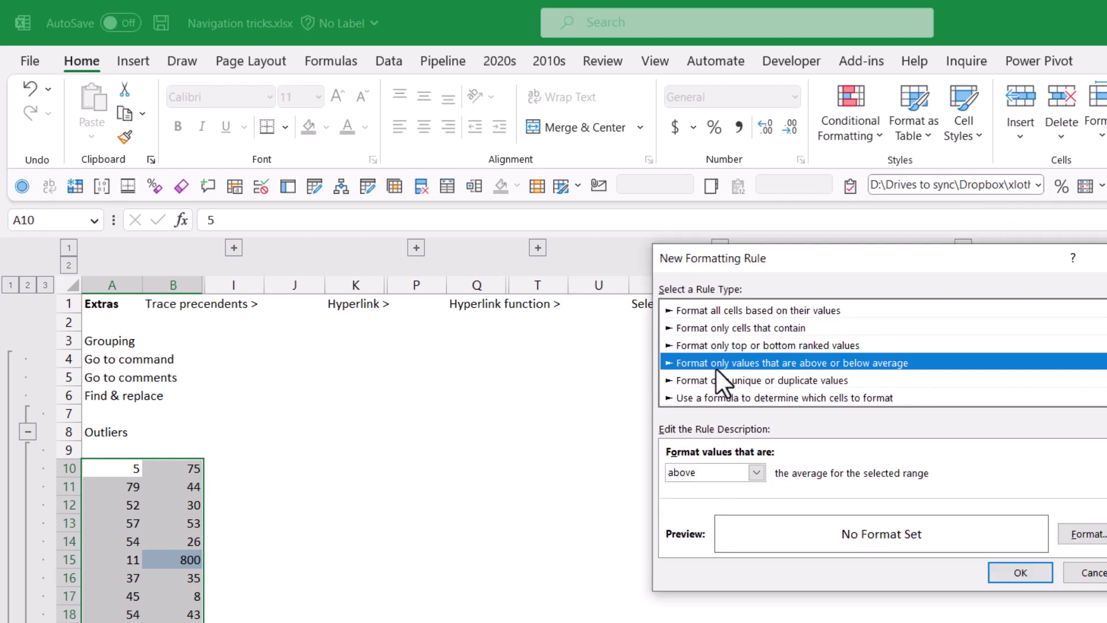
click(728, 472)
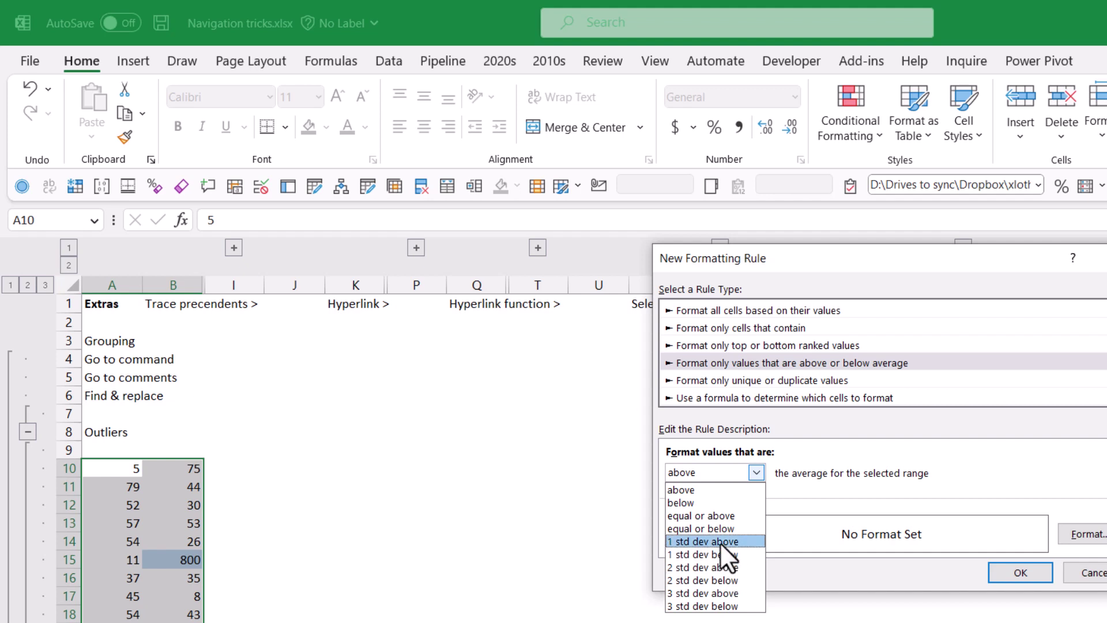
click(738, 542)
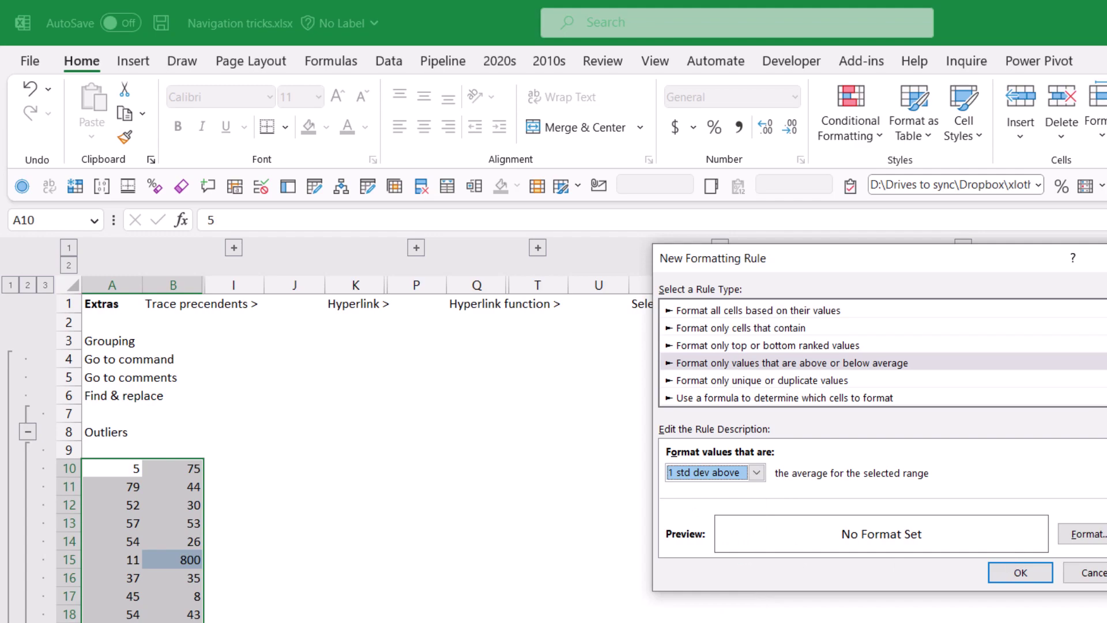
click(1082, 534)
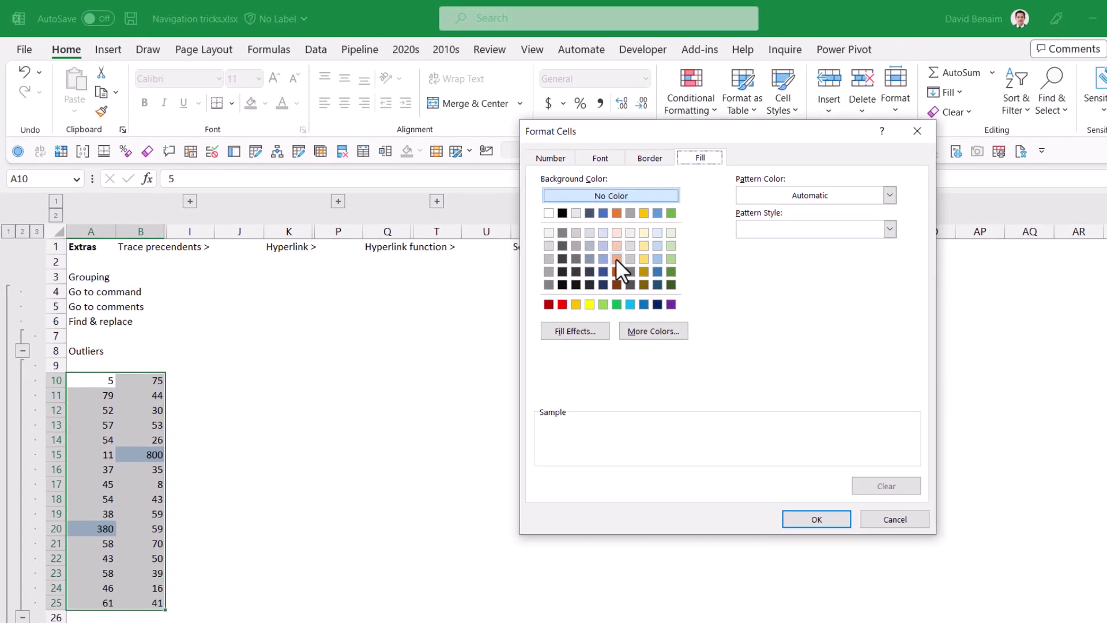
click(759, 318)
click(755, 485)
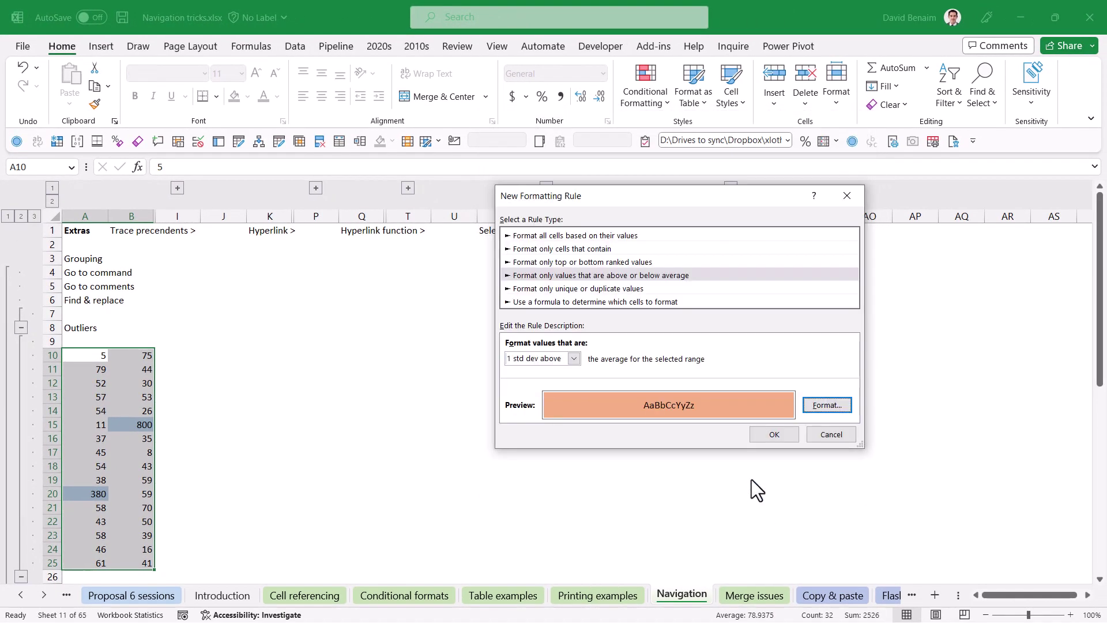
click(786, 436)
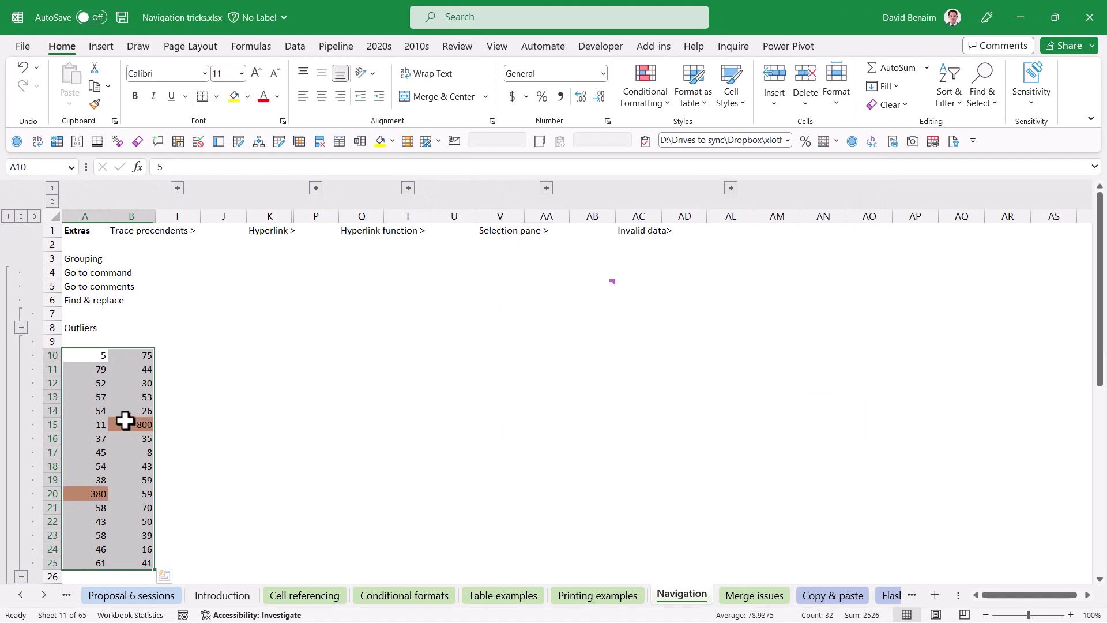
click(106, 386)
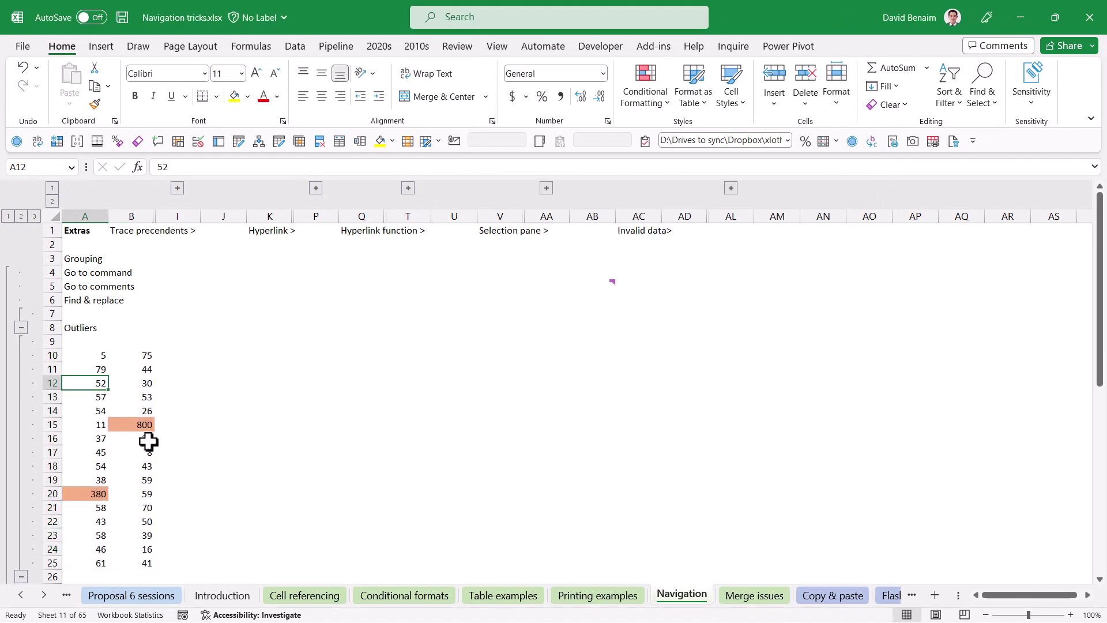
- Change A12 from 52 to 600 and enter the header 'Adsa' in A9
text(600)
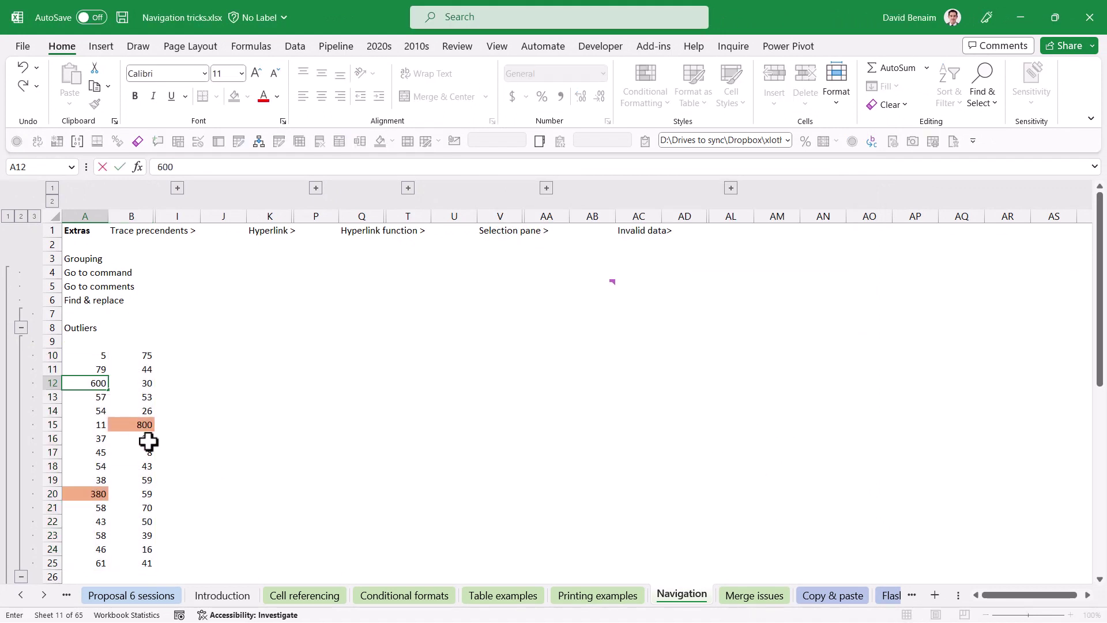
key(Return)
key(Up)
key(Up)
key(Up)
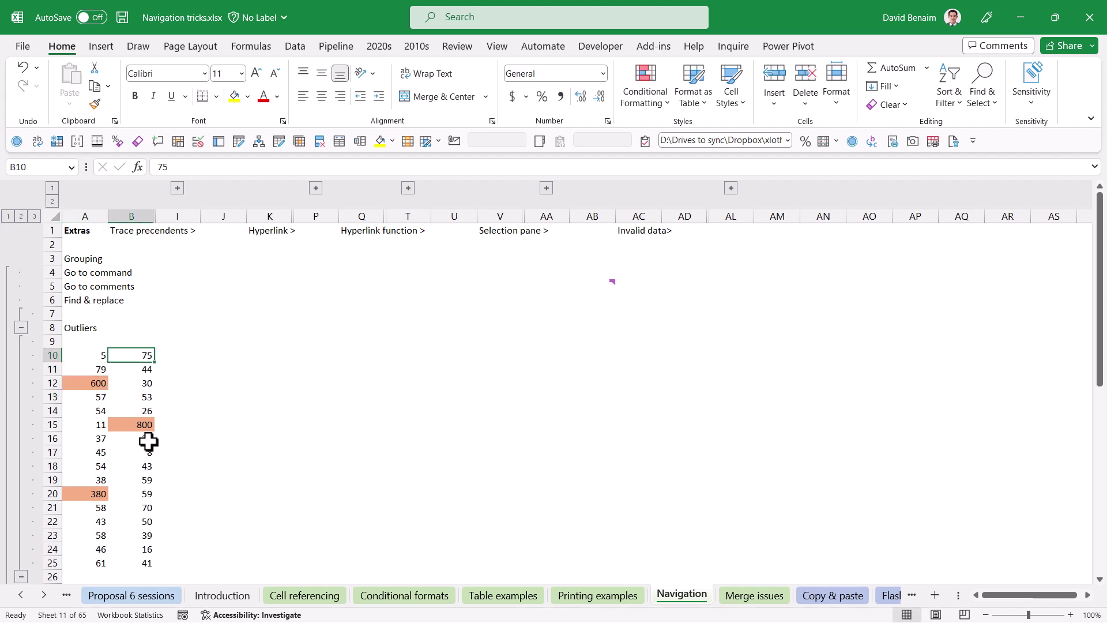
key(Up)
key(Down)
key(Up)
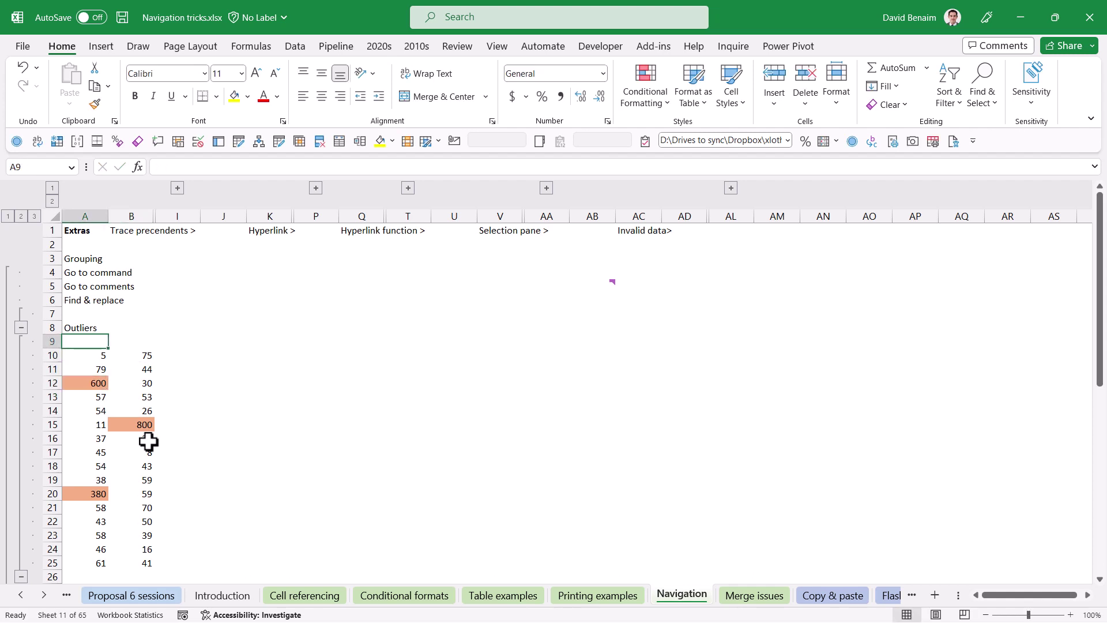
text(Adsa)
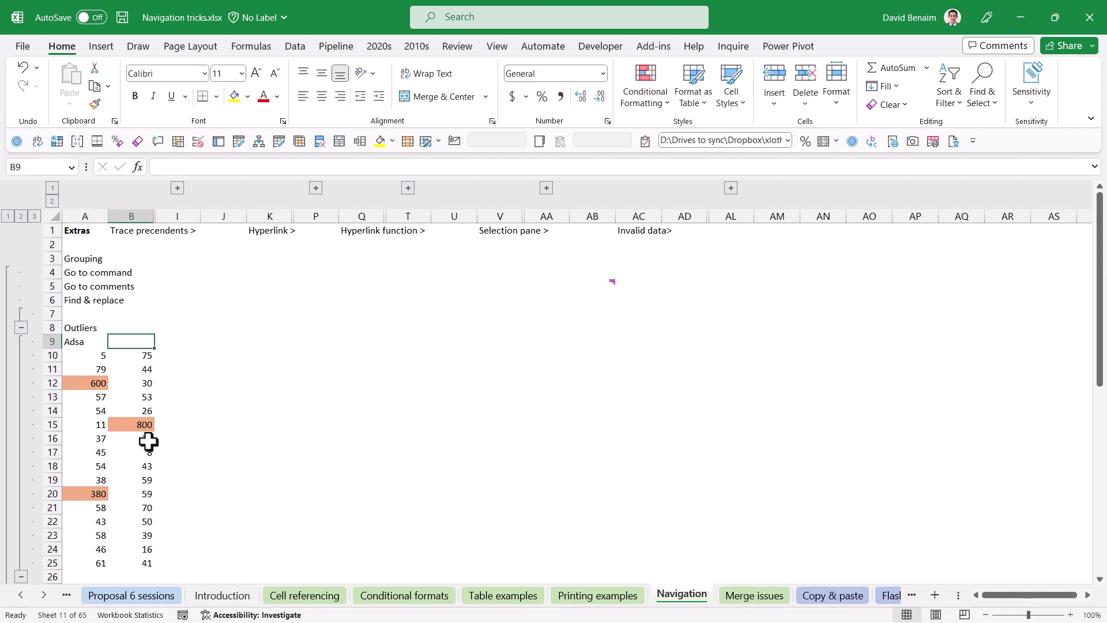
key(ctrl+shift+Down)
- Filter the Adsa column by orange cell colour, then remove the filter
key(shift+space)
key(ctrl+shift+l)
key(alt+Down)
key(Down)
key(Down)
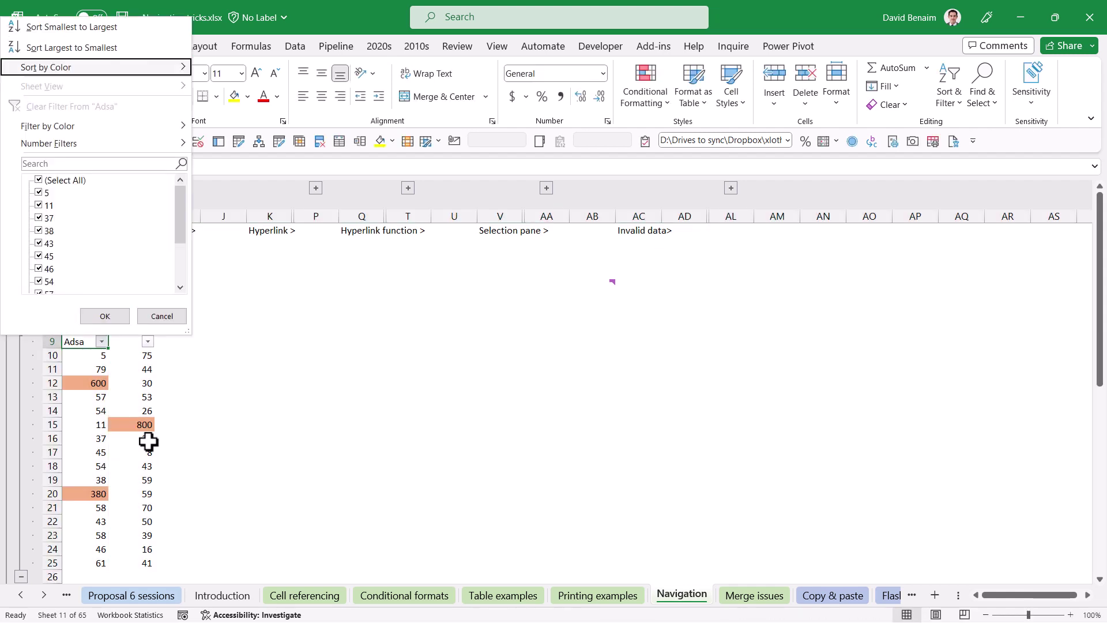
key(Down)
key(Down)
key(Up)
key(Right)
key(Return)
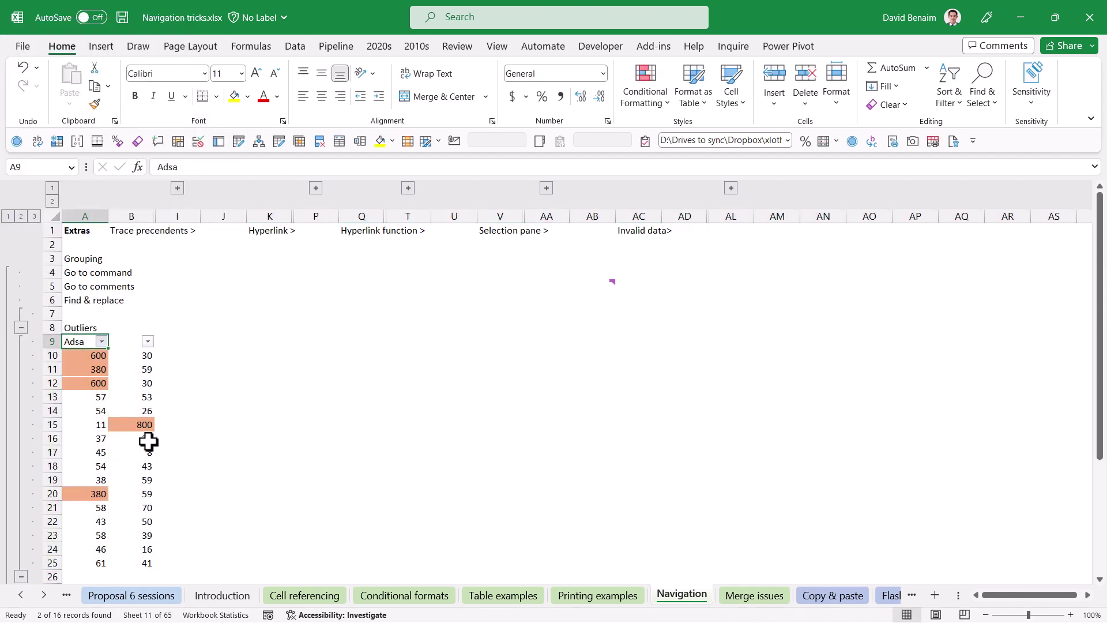
key(ctrl+shift+l)
key(ctrl+Down)
key(Down)
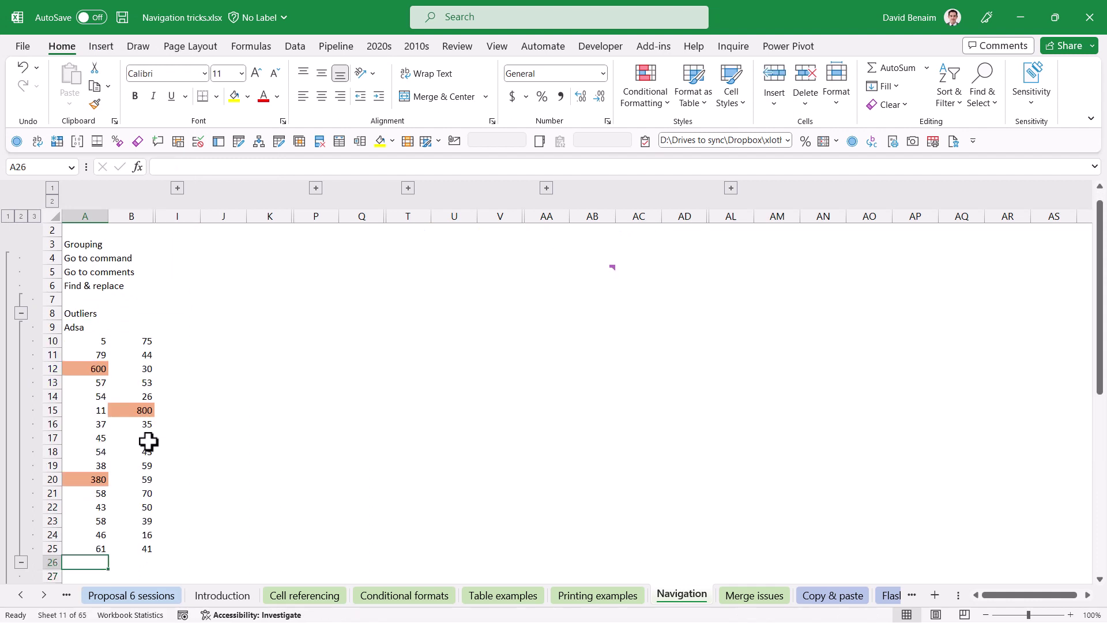
- Add a conditional formatting rule shading duplicate Outliers values with yellow fill
drag(86, 342, 133, 547)
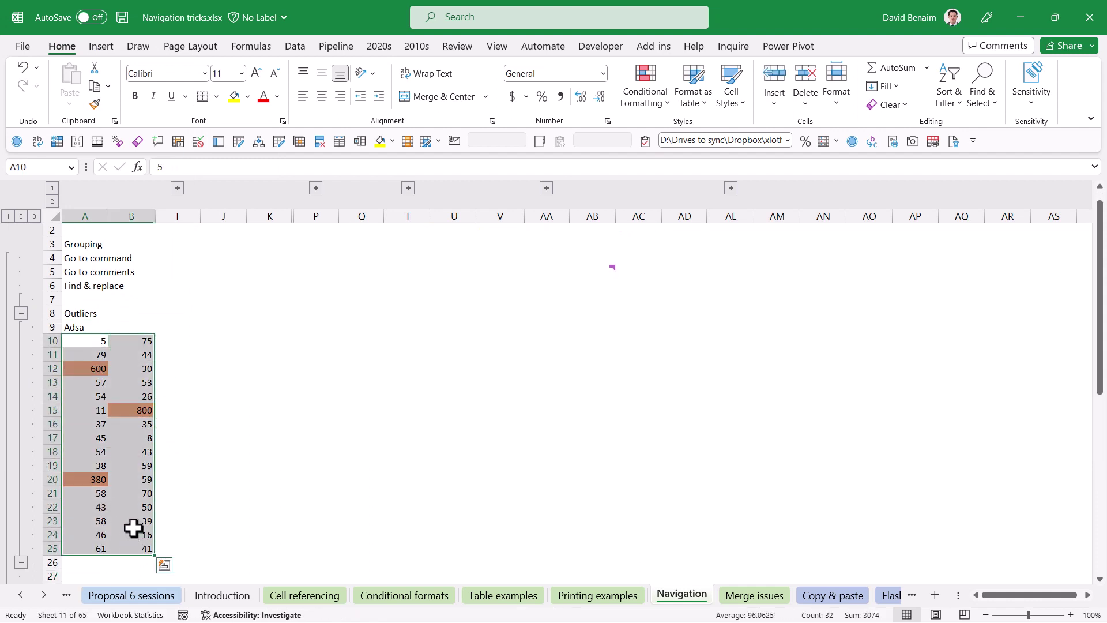
click(647, 95)
mouse_move(697, 144)
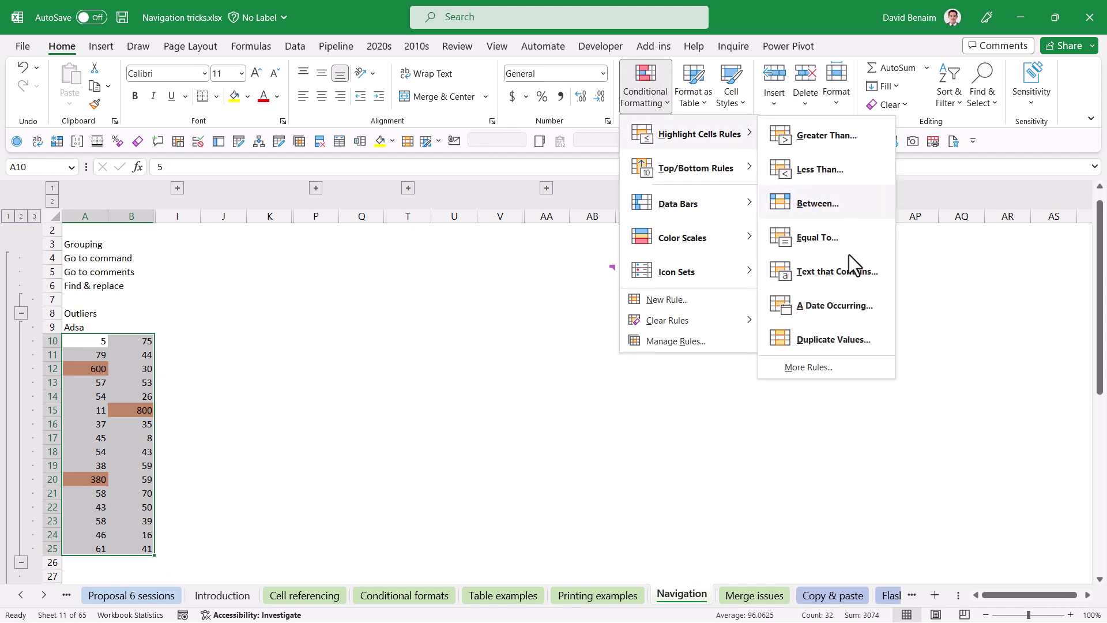
click(848, 339)
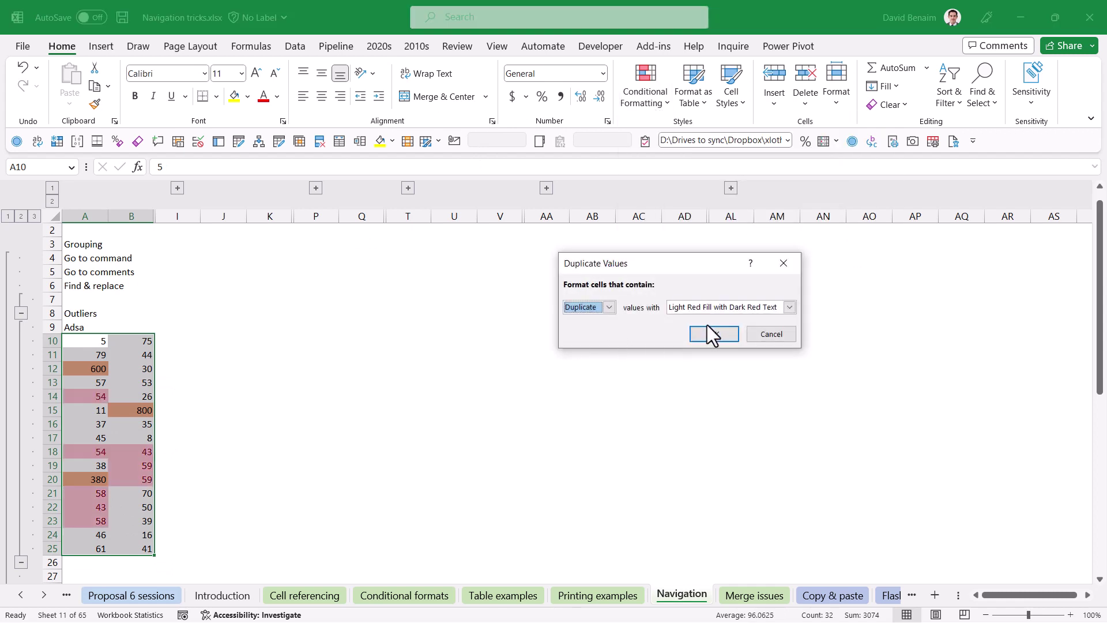
click(724, 307)
click(722, 330)
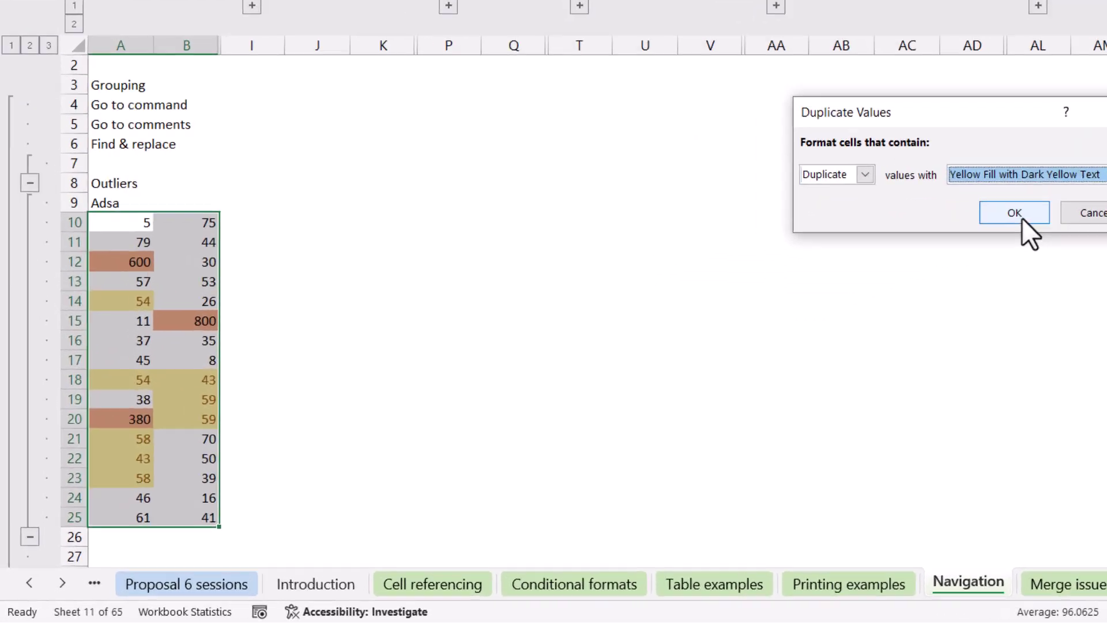
click(728, 336)
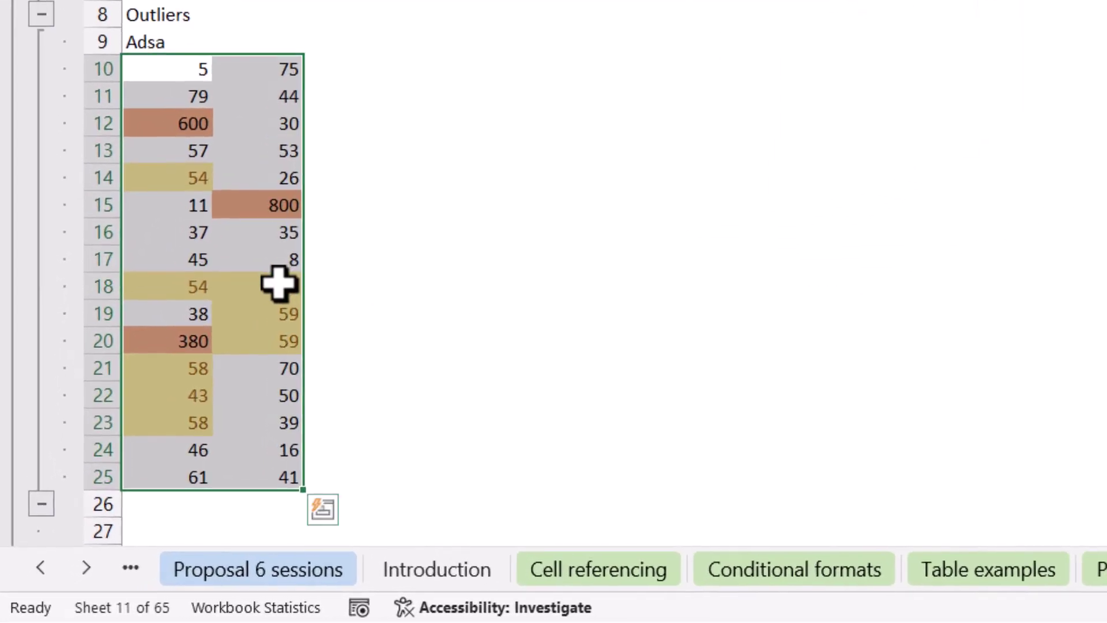
click(279, 283)
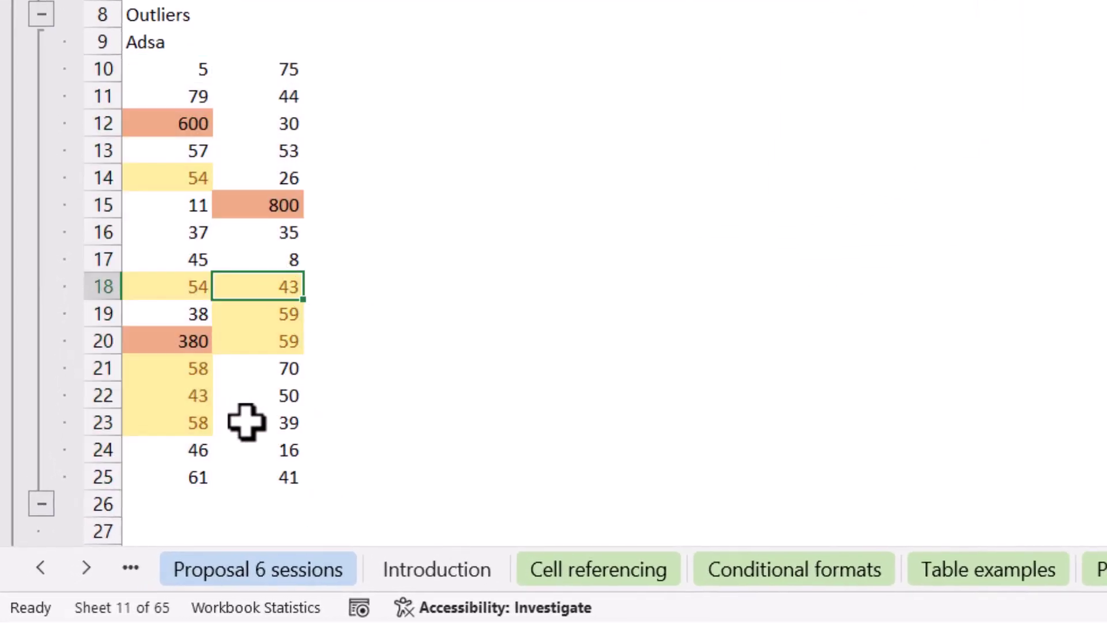
- Enter 678 in place of 43 in B18 so it turns orange
text(678)
key(Return)
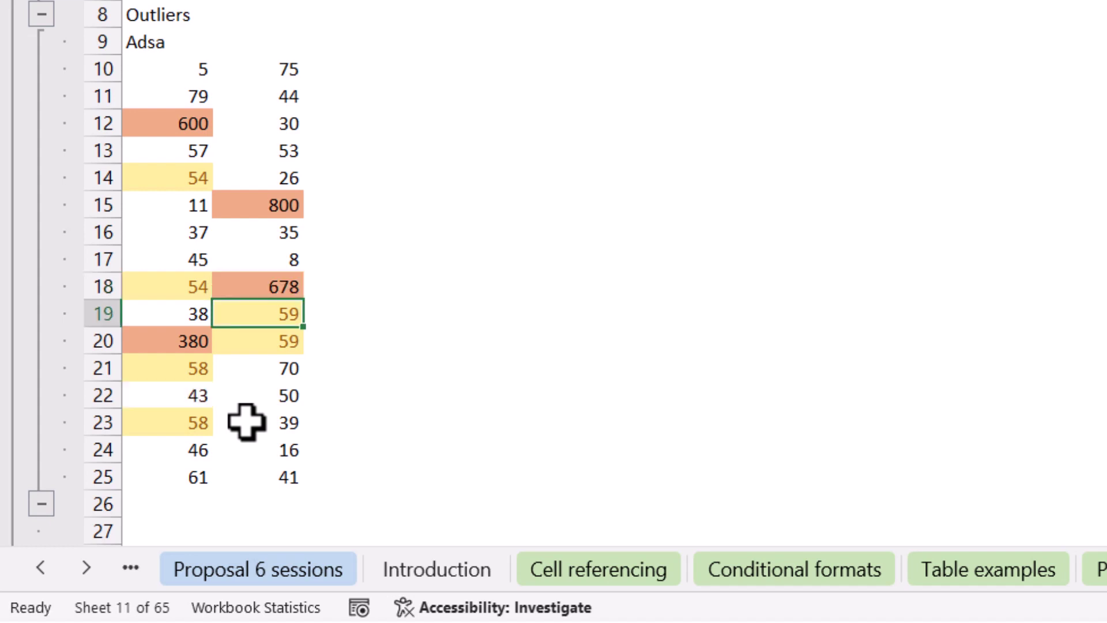
key(Up)
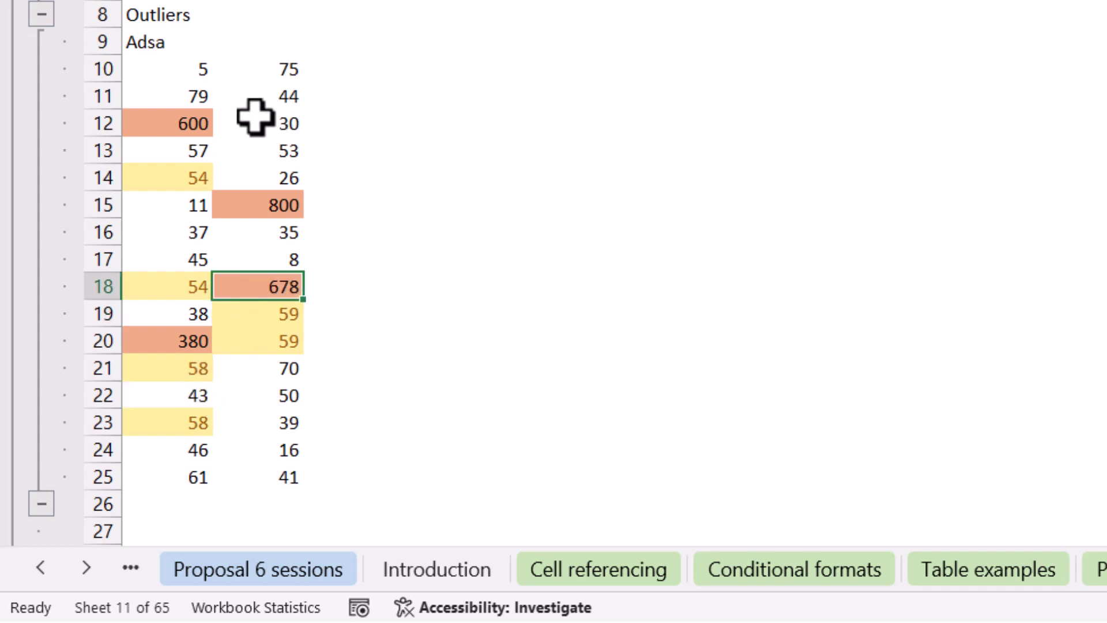
scroll(277, 157, down, 3)
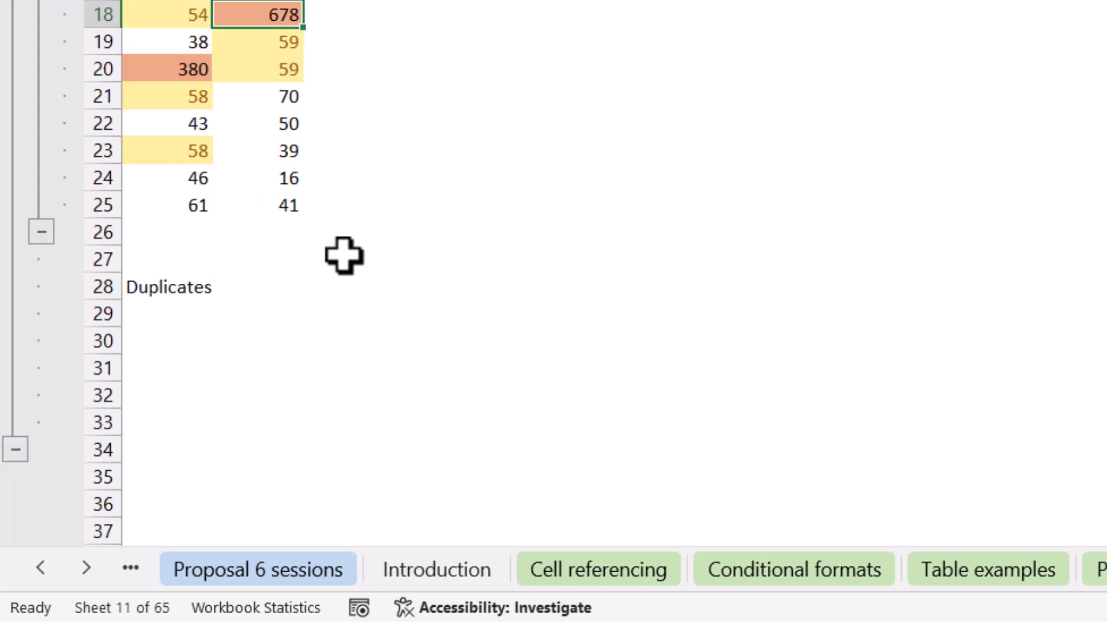
scroll(361, 247, up, 4)
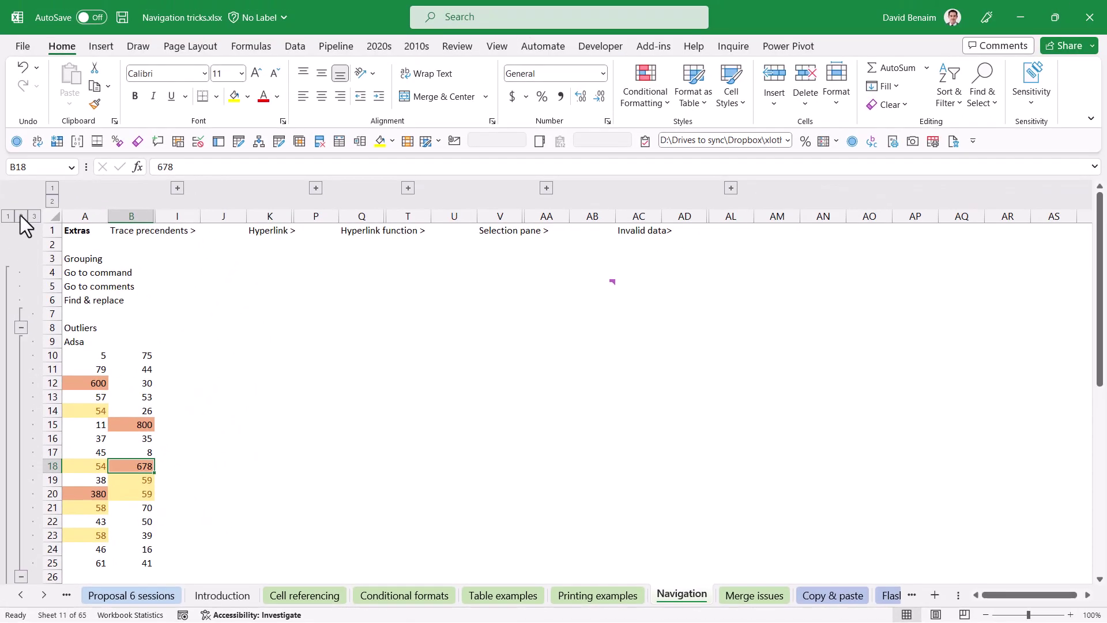
- Expand columns C–H and inspect the 340.6 total's formula and its other-sheet references
click(177, 188)
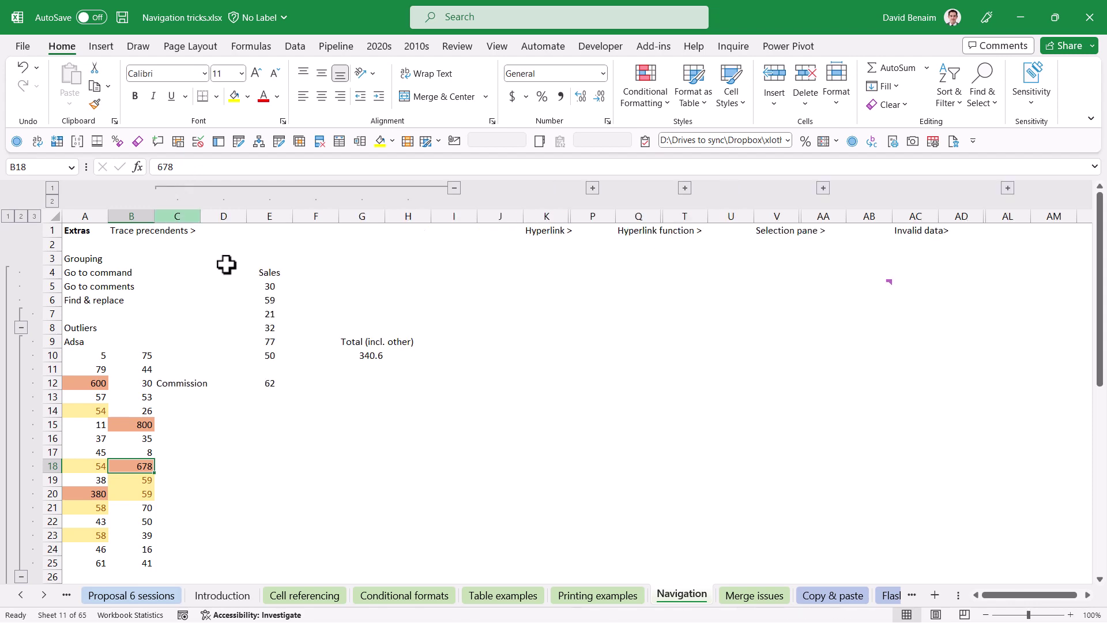
click(272, 268)
click(205, 383)
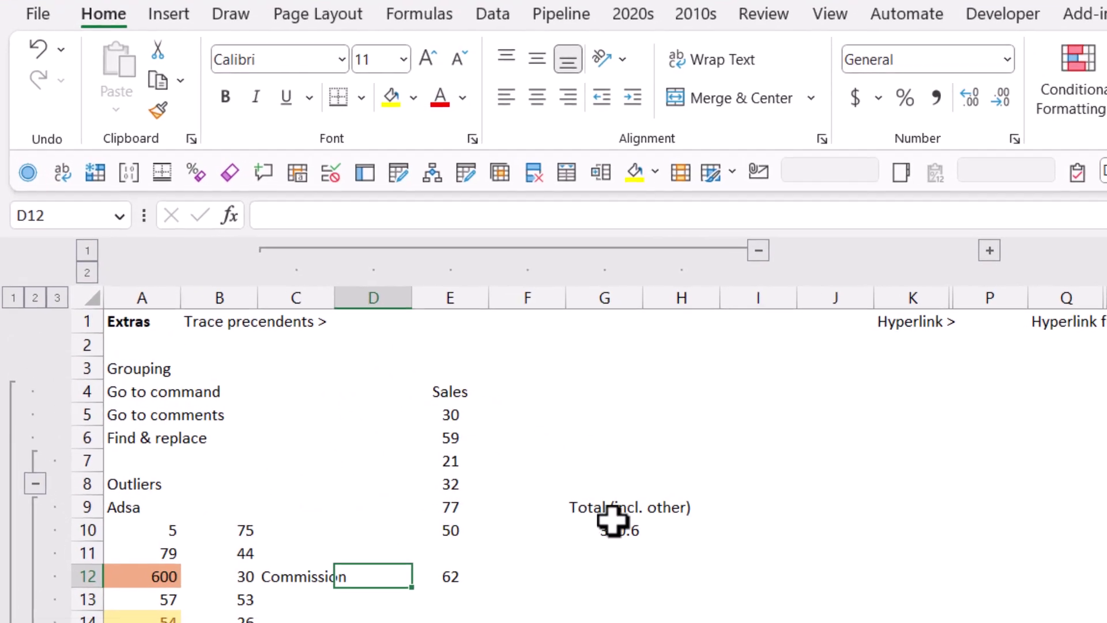
click(613, 524)
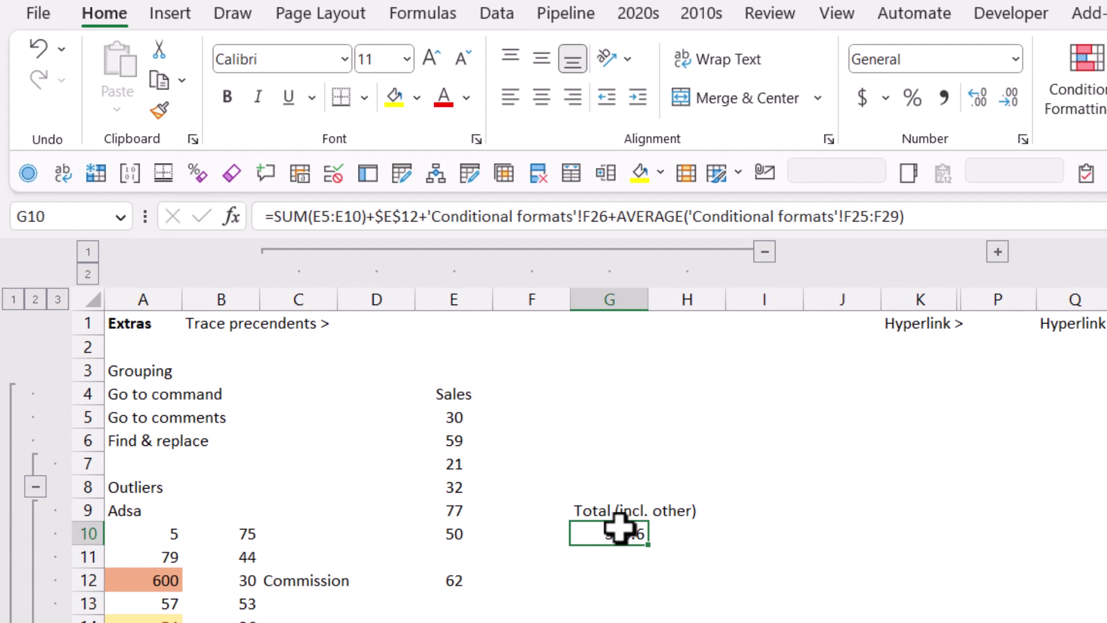
click(434, 213)
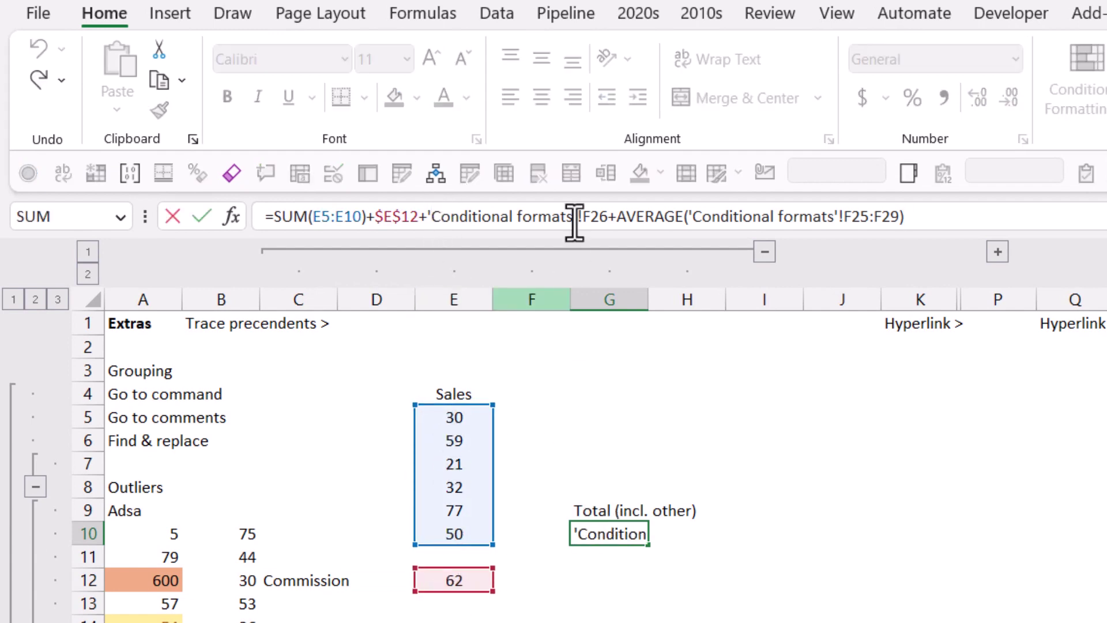
drag(578, 217, 821, 216)
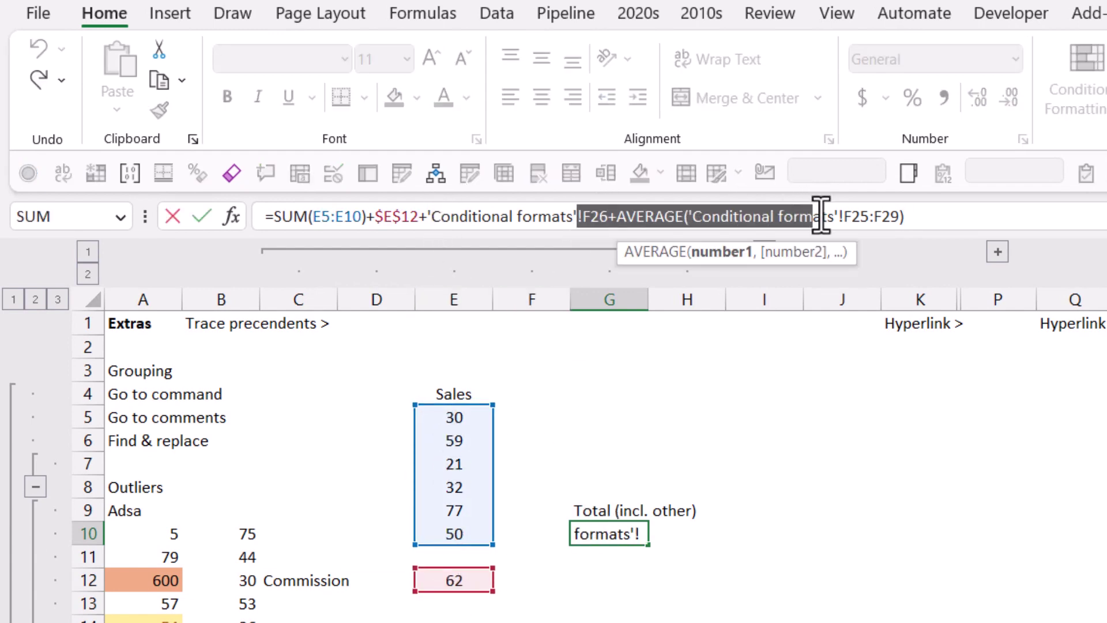
key(Escape)
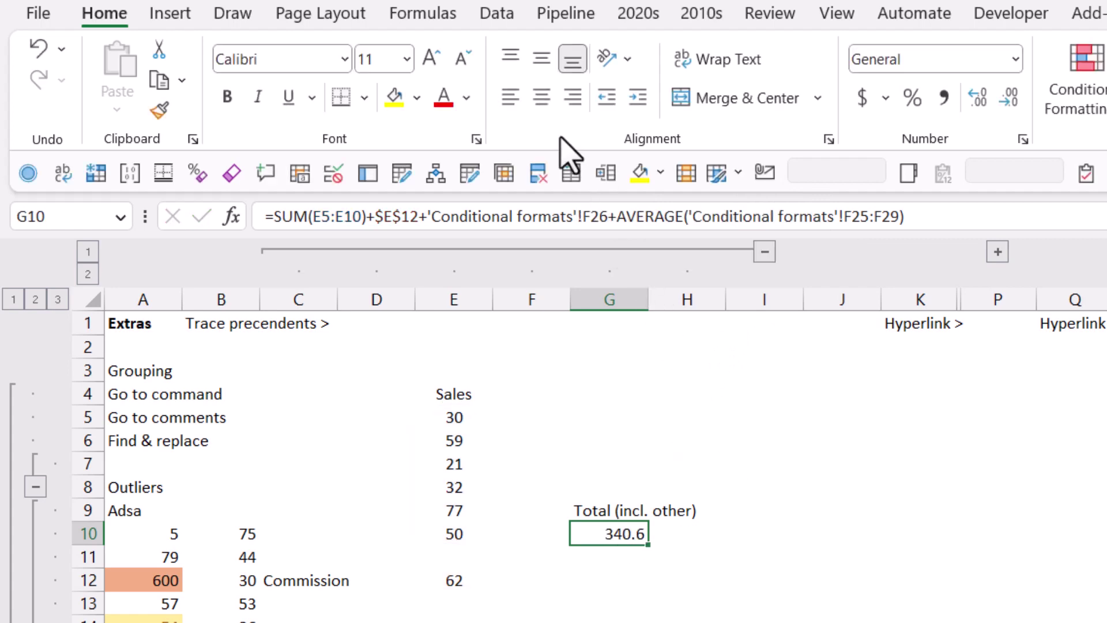
- Trace the total's precedents and review the off-sheet references F26 and F25:F29 in Go To
click(423, 14)
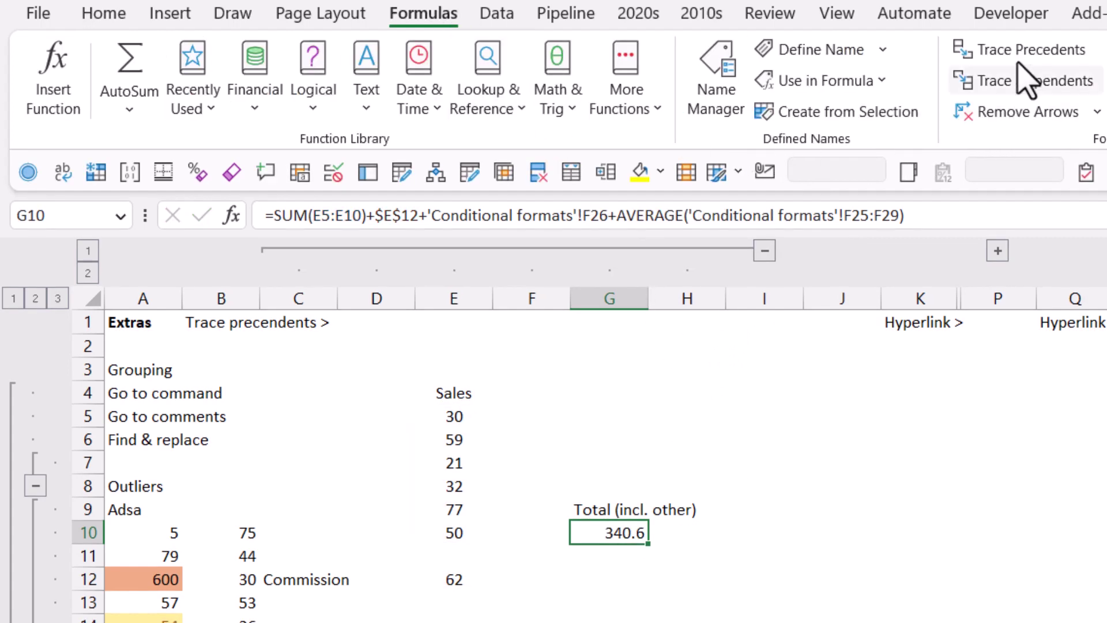
click(1066, 52)
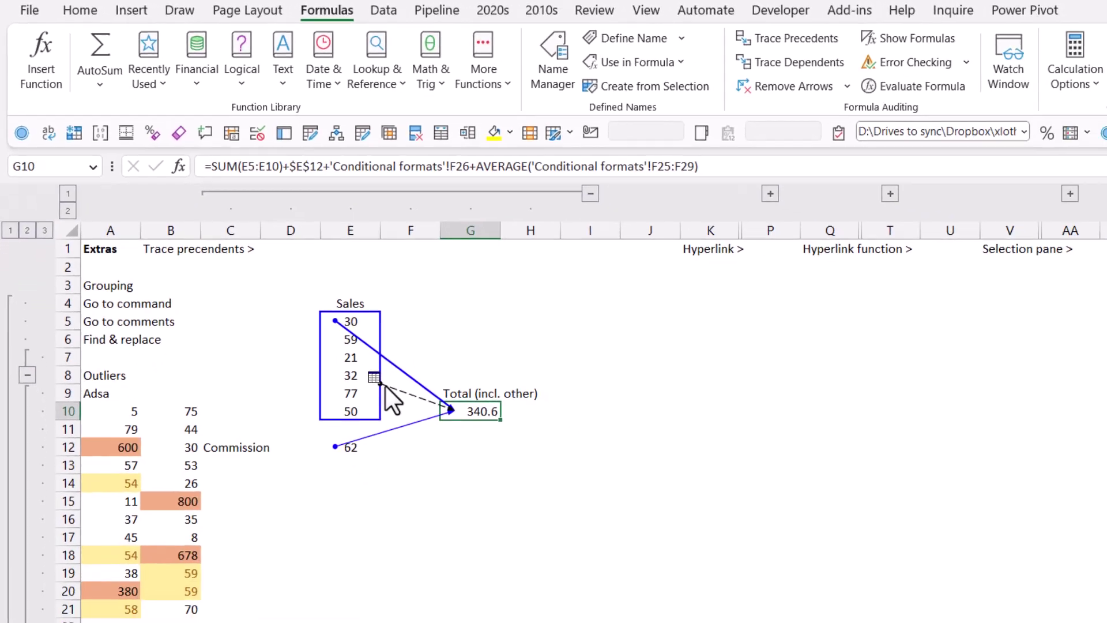
double_click(385, 385)
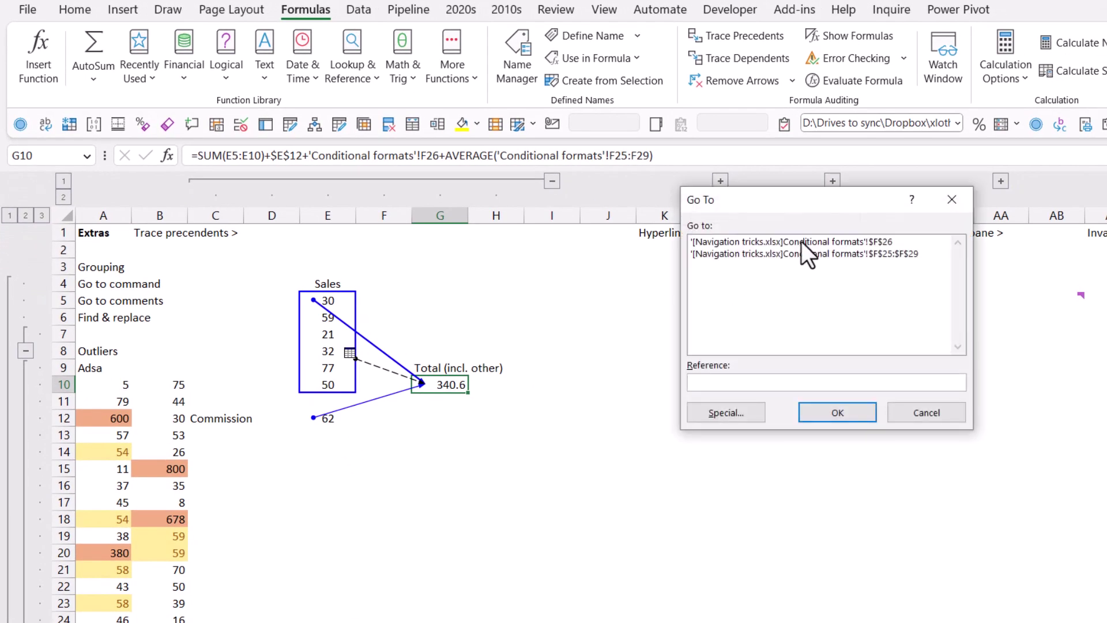
click(801, 241)
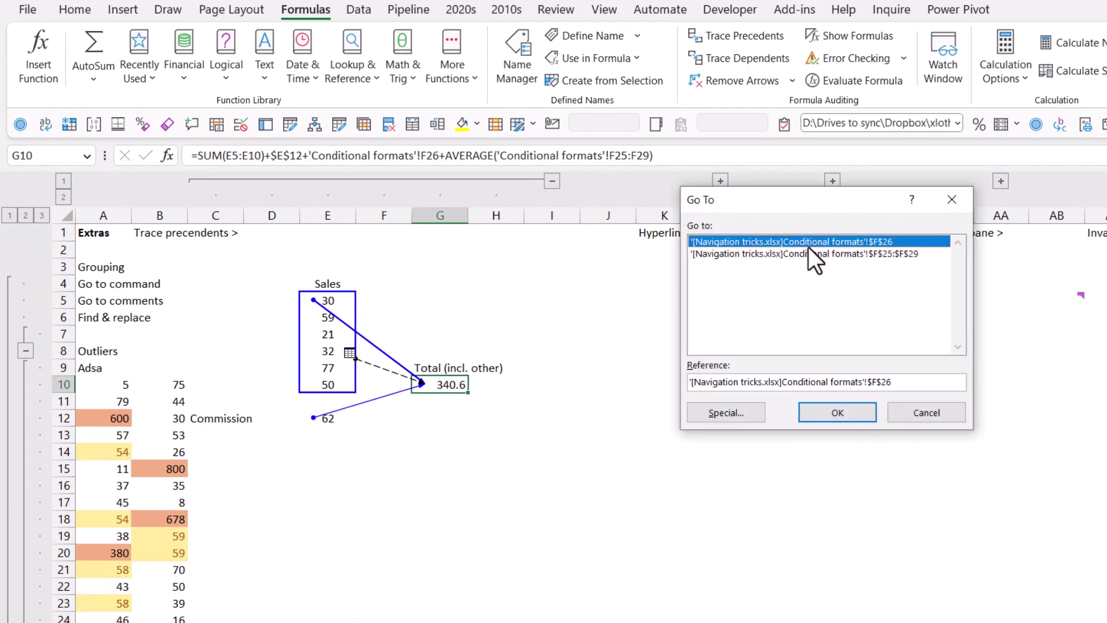
click(819, 255)
click(820, 243)
click(824, 254)
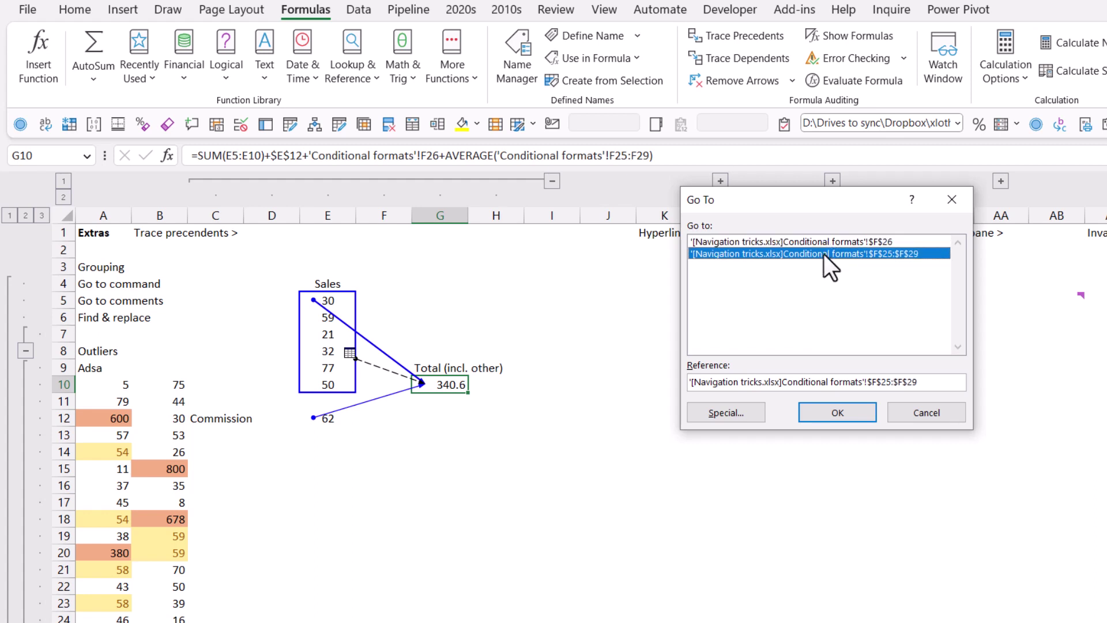
click(951, 200)
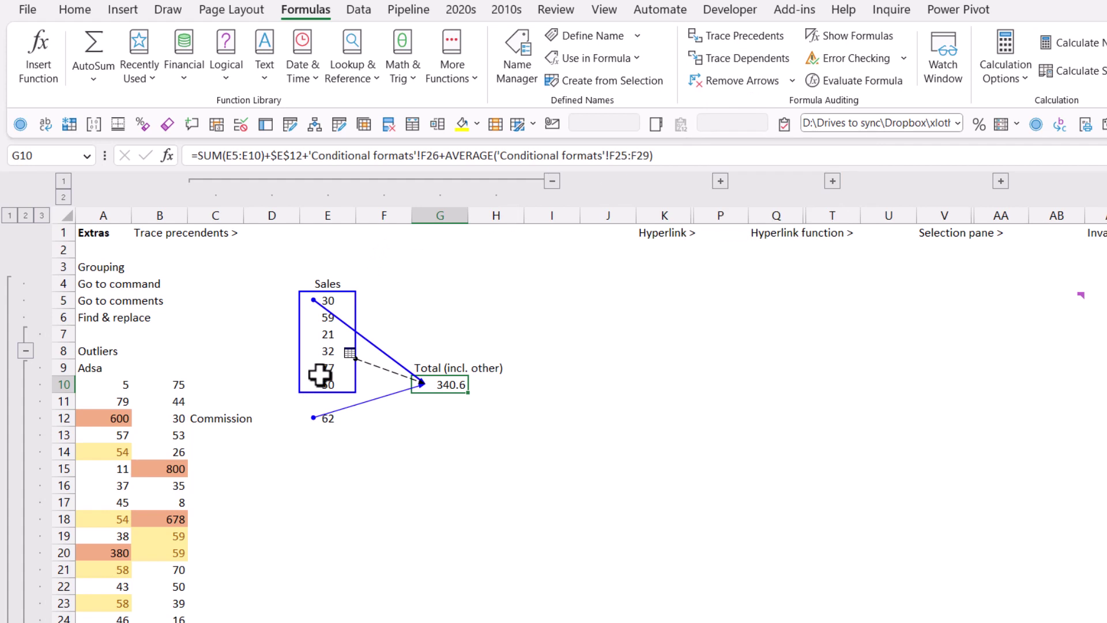
- Trace the dependents of E8 (32), then remove the arrows
click(325, 353)
click(752, 58)
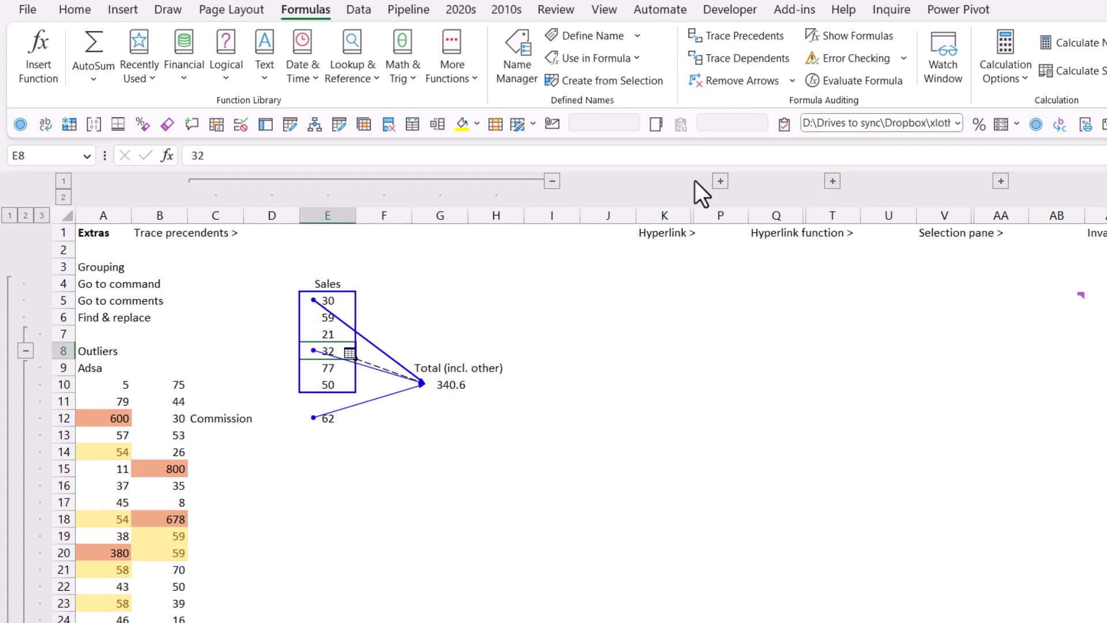
click(718, 76)
click(743, 56)
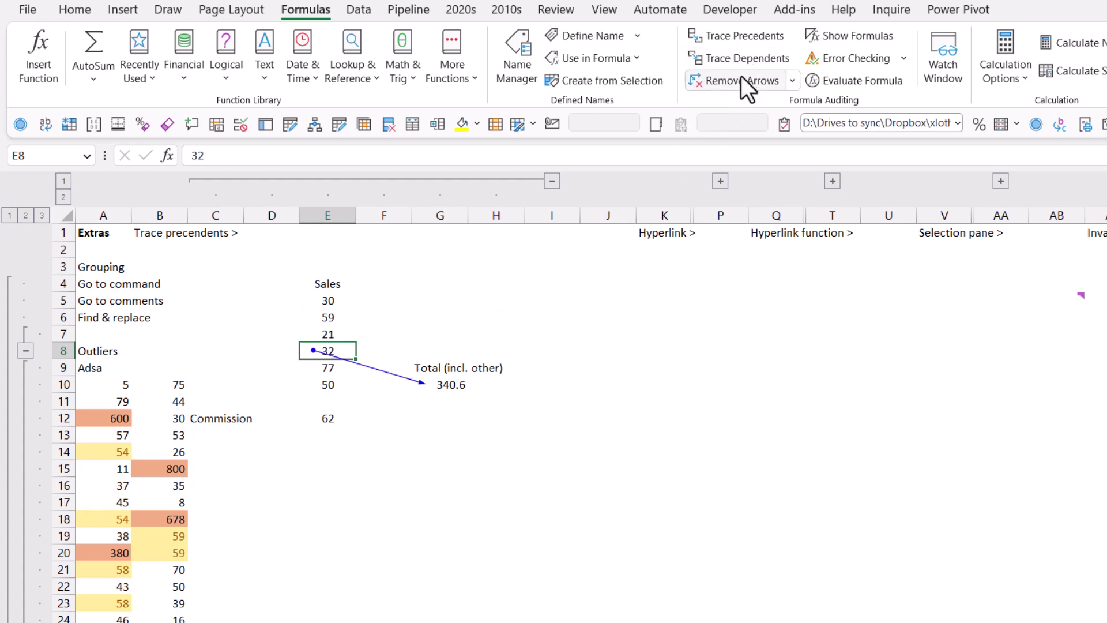
click(742, 80)
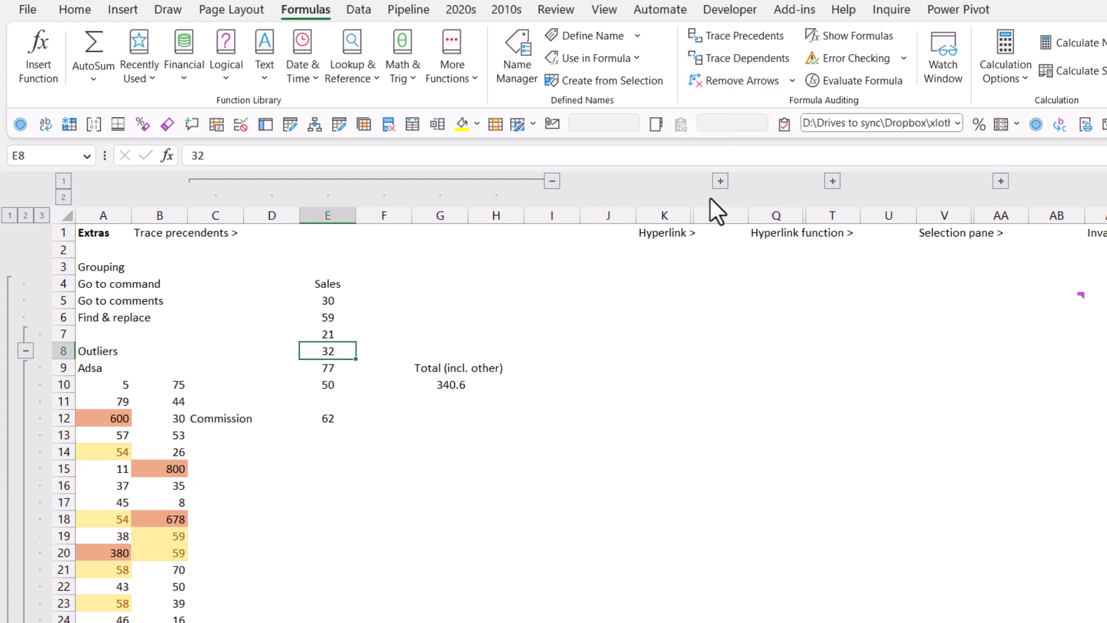
- Expand the Hyperlink columns and test the introduction link and button, then return to Navigation
click(720, 181)
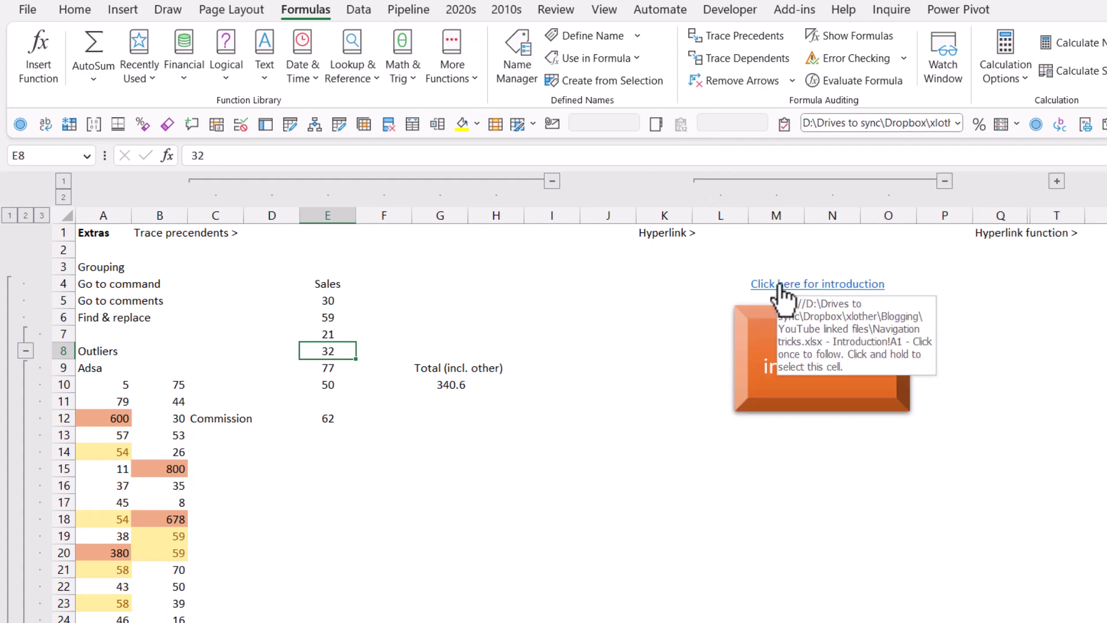
click(780, 285)
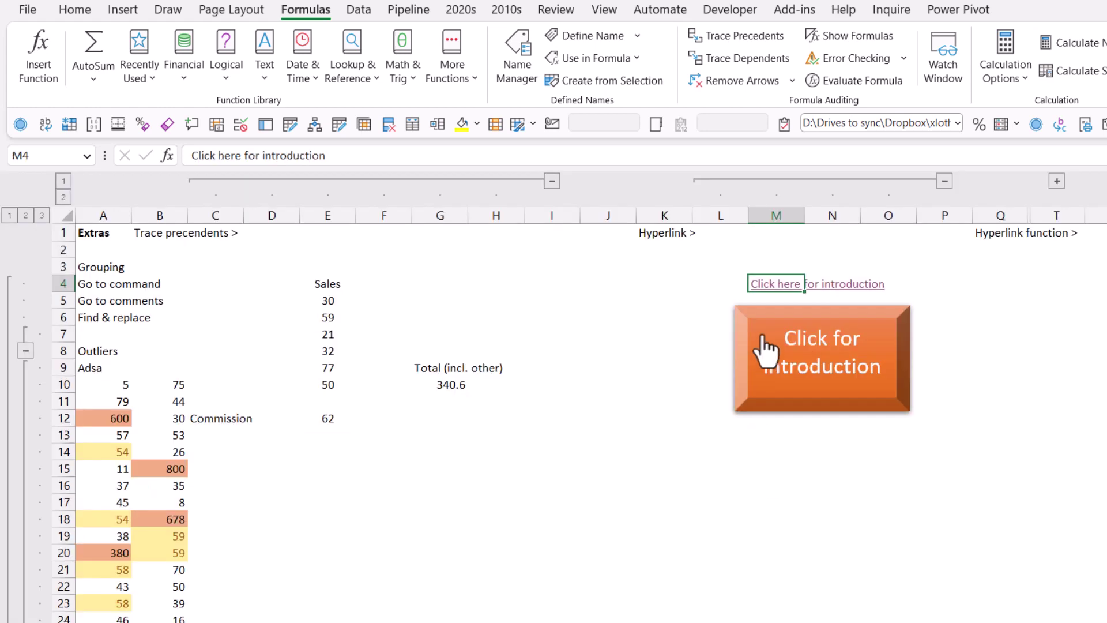
click(807, 369)
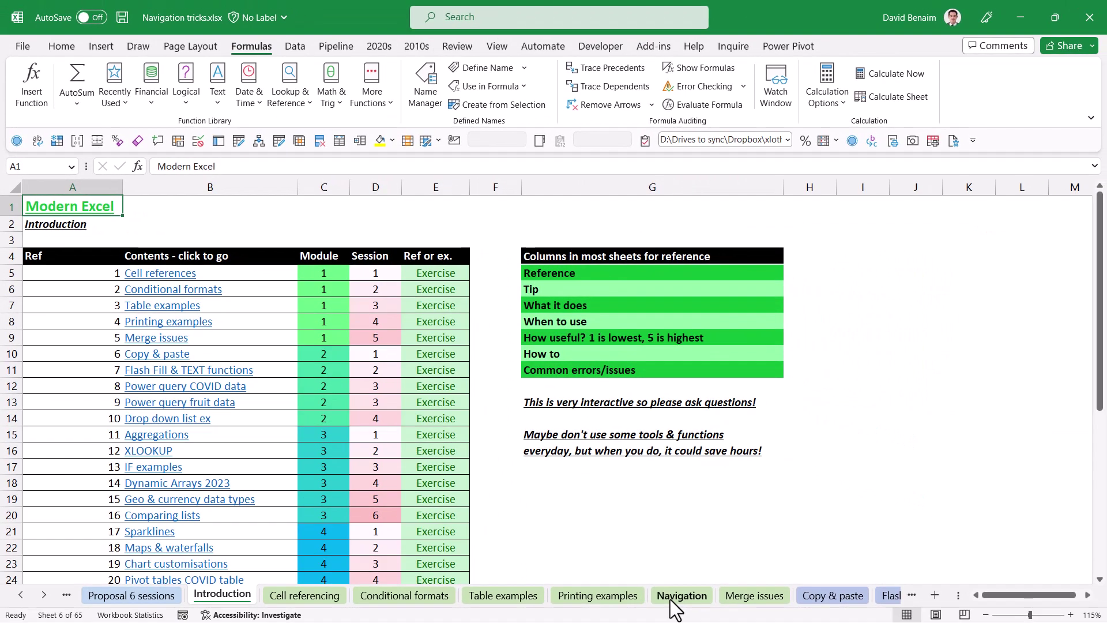
click(709, 614)
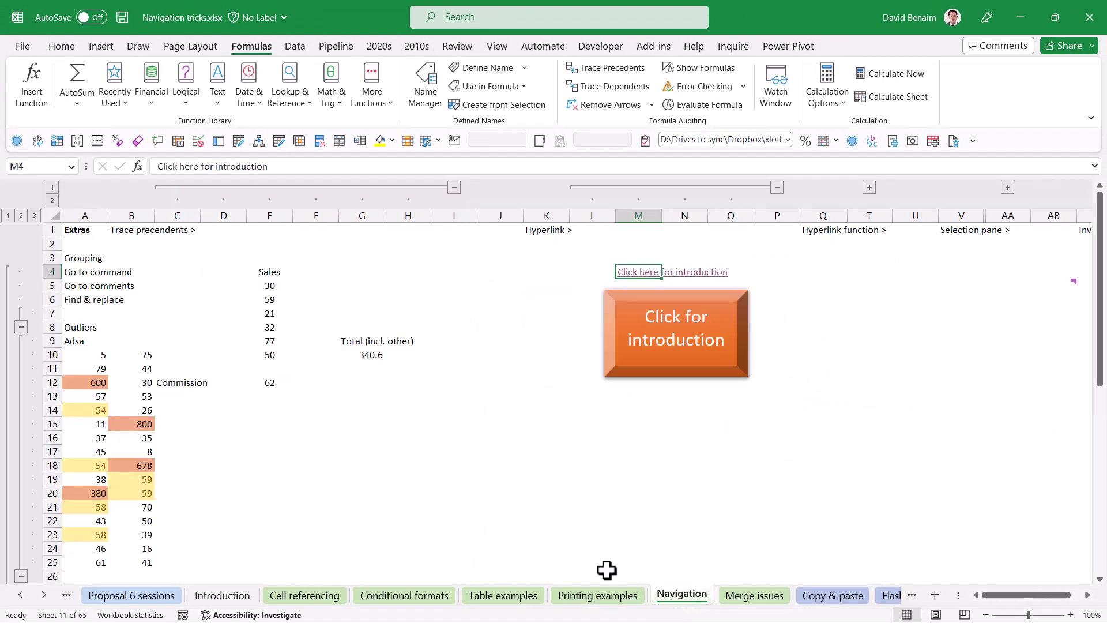
click(639, 231)
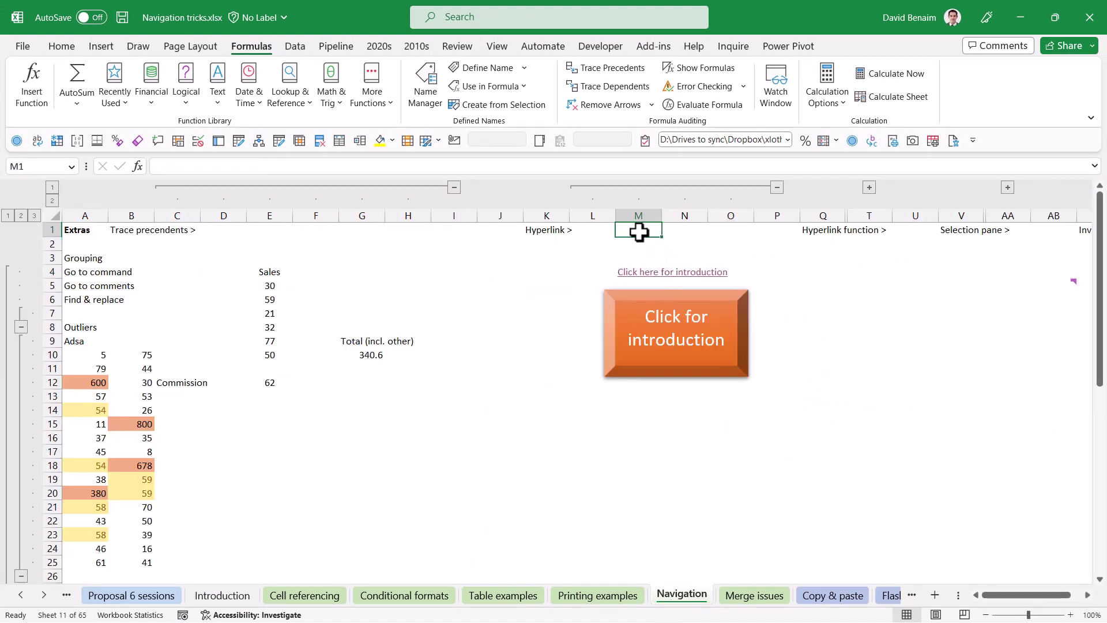
click(540, 230)
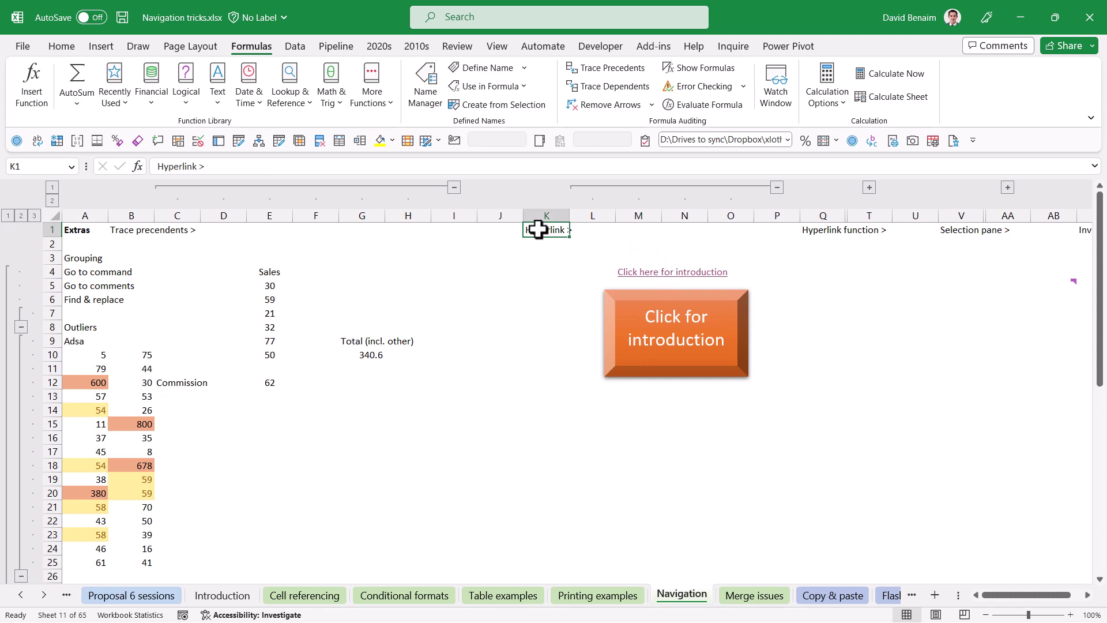
- Draw a yellow bevel rectangle below the orange button and label it 'Here you are'
click(62, 46)
click(102, 48)
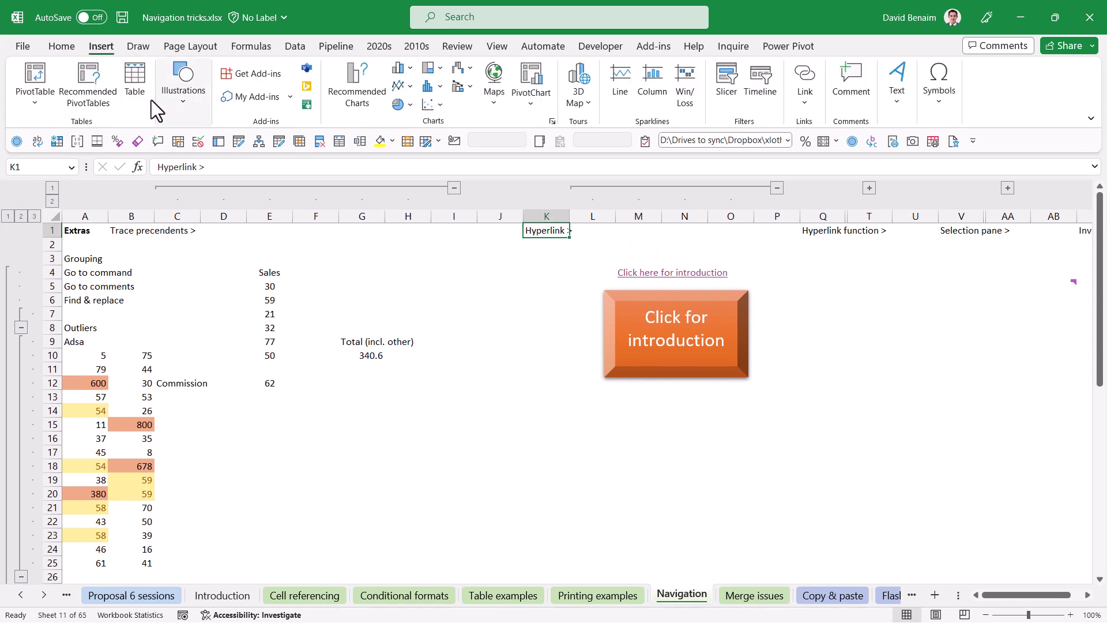
click(184, 101)
click(208, 158)
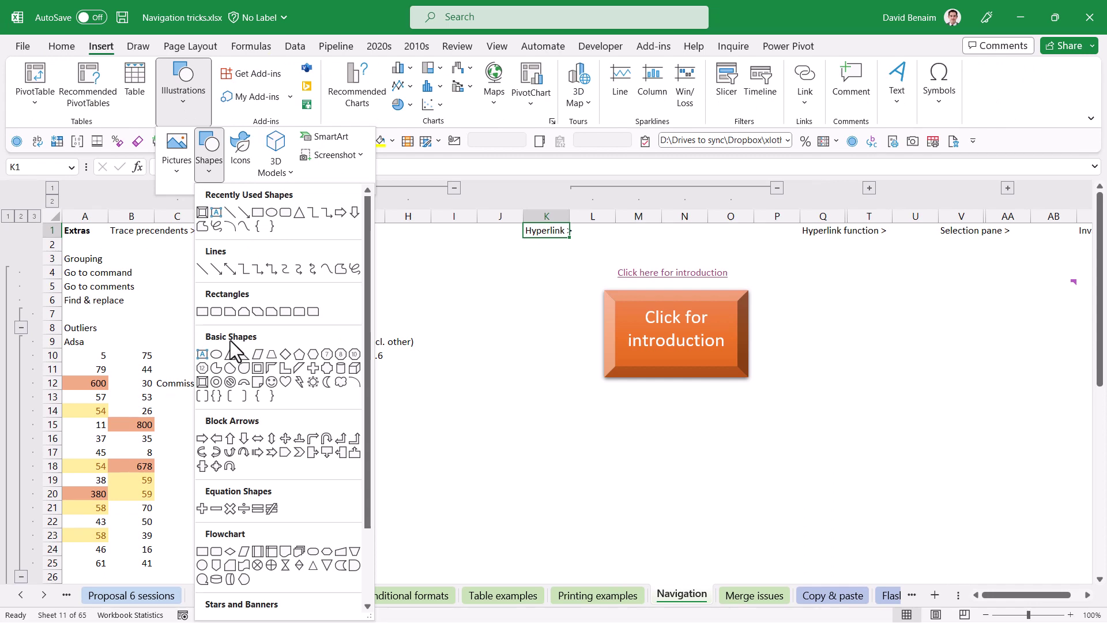
click(202, 212)
mouse_move(607, 421)
mouse_down()
mouse_move(687, 455)
mouse_move(750, 508)
mouse_up()
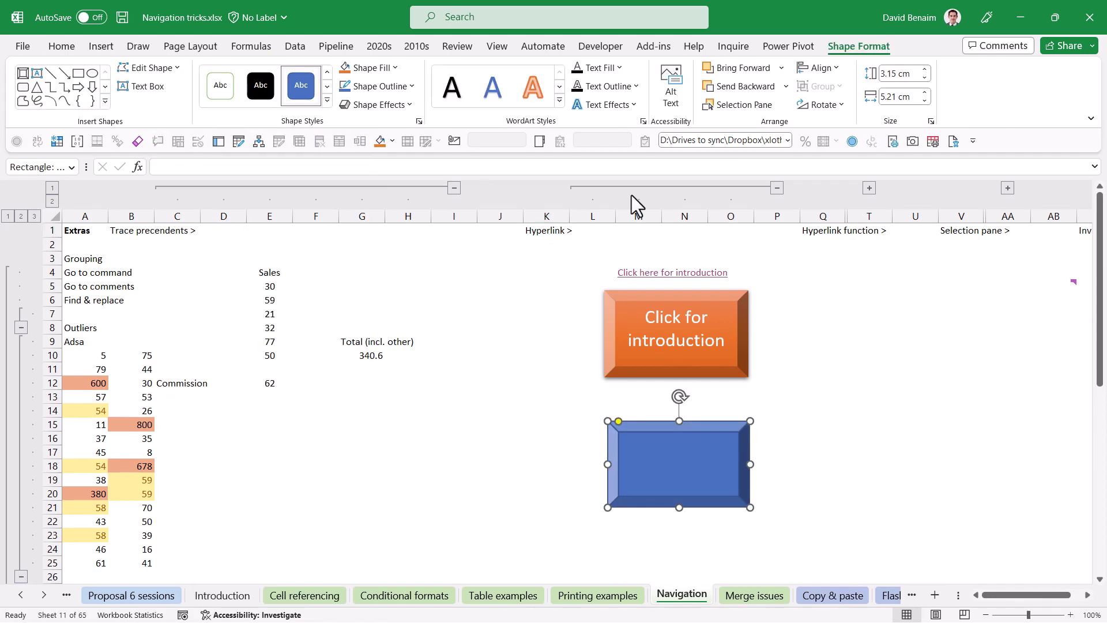
click(327, 101)
click(378, 164)
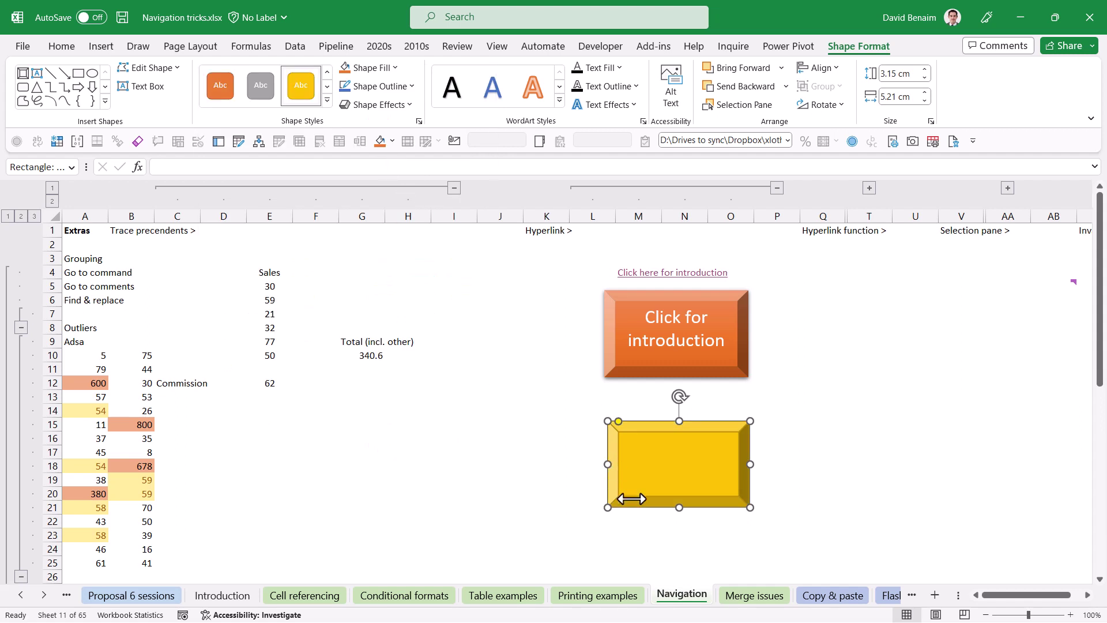
text(Here you are)
key(ctrl+a)
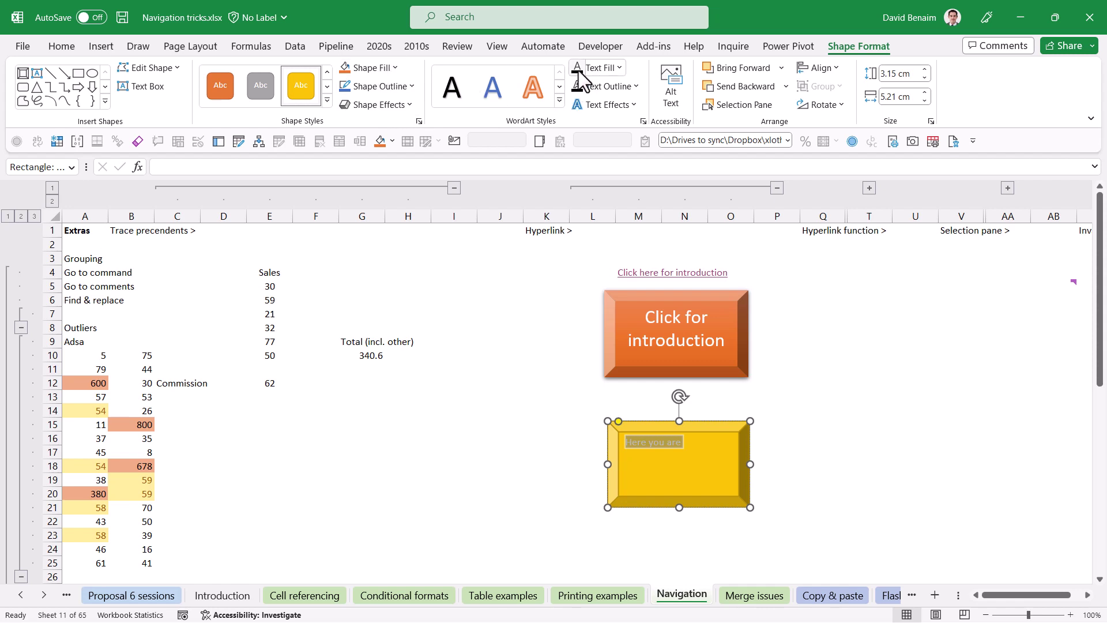
- Link the shape to cell H17 on the Conditional formats sheet and test the link
right_click(715, 445)
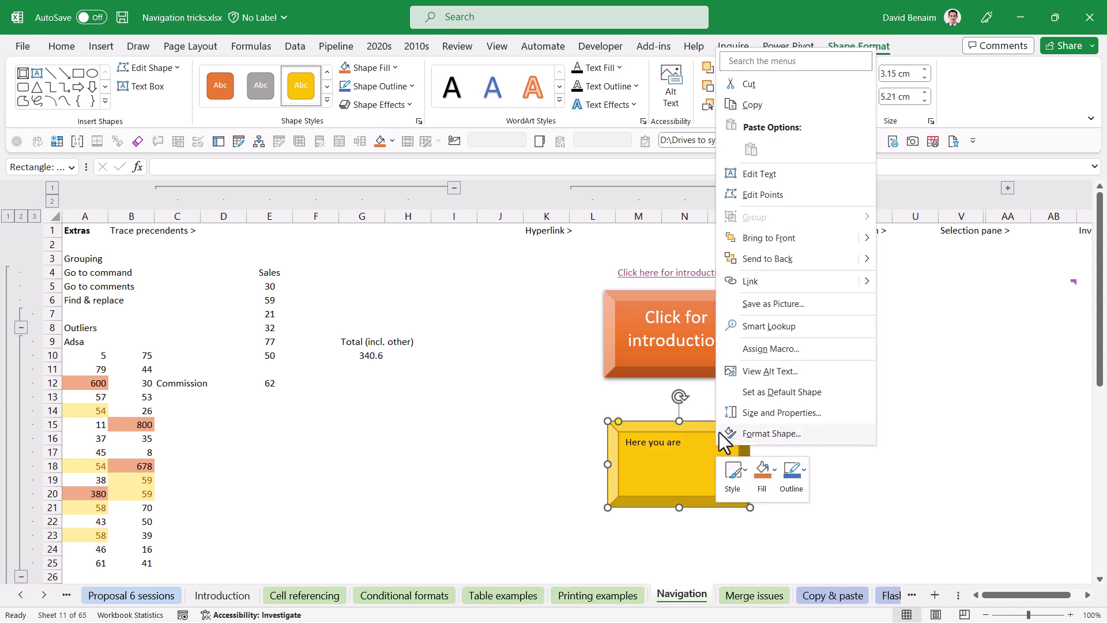
click(763, 289)
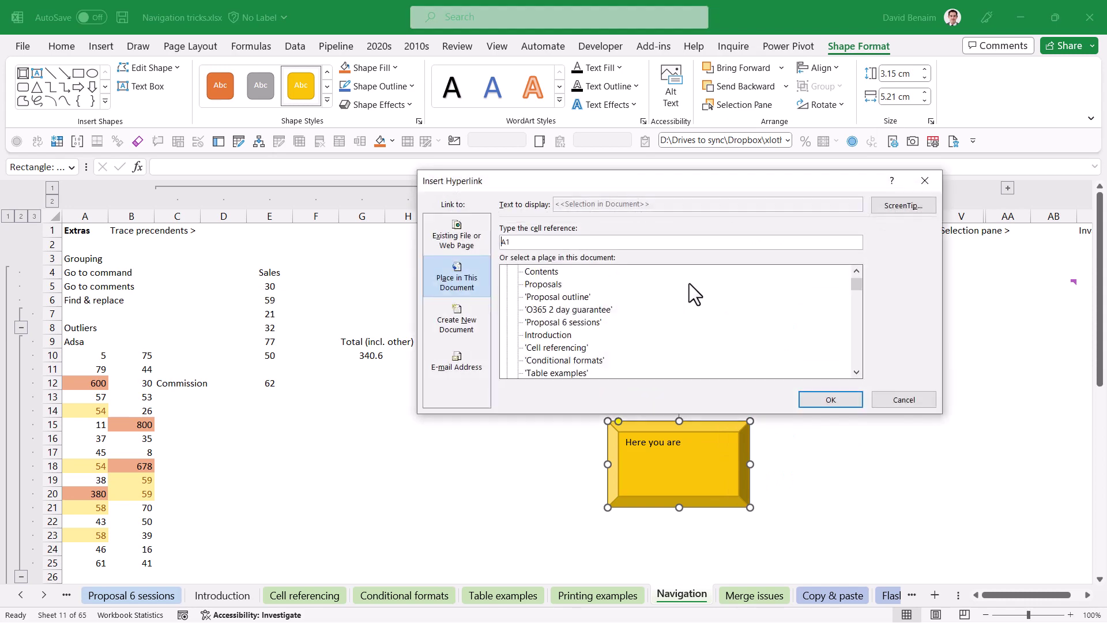
click(575, 364)
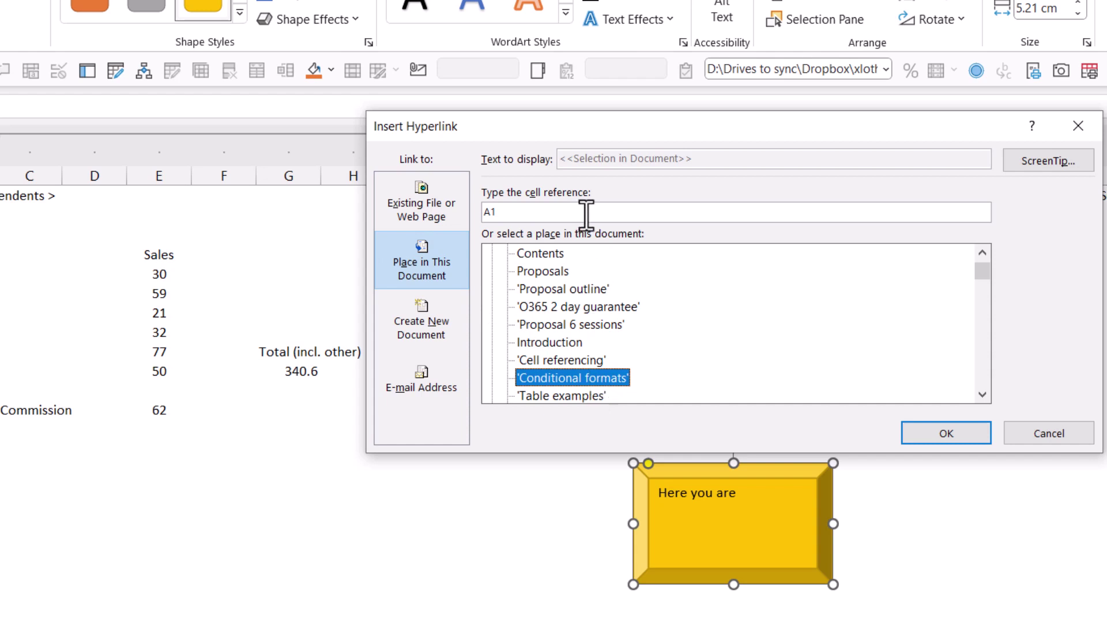
click(424, 196)
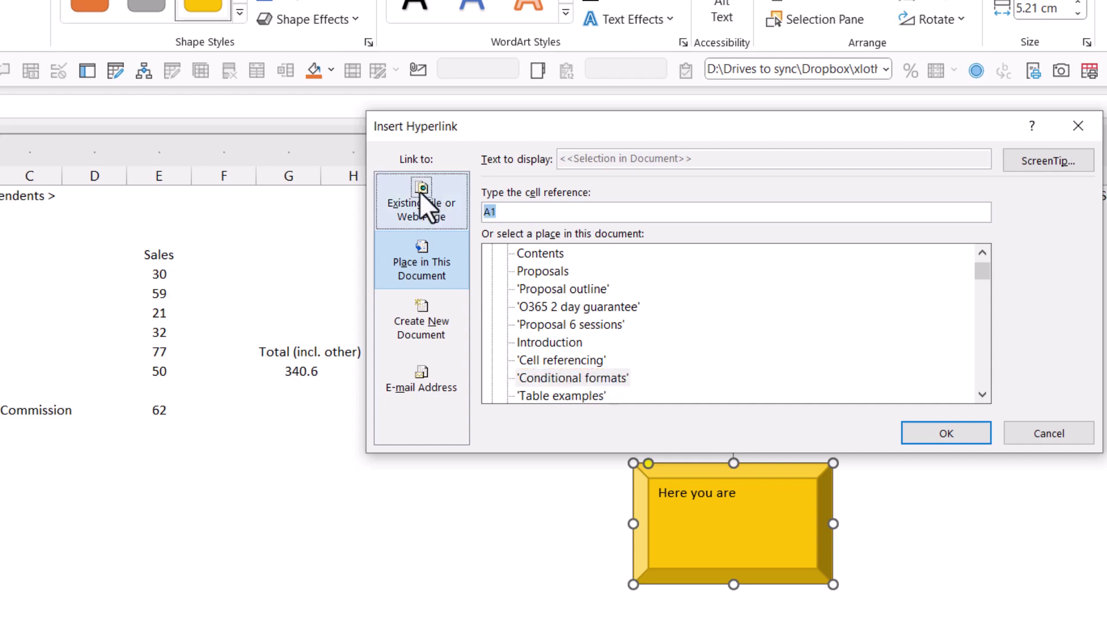
text(H17)
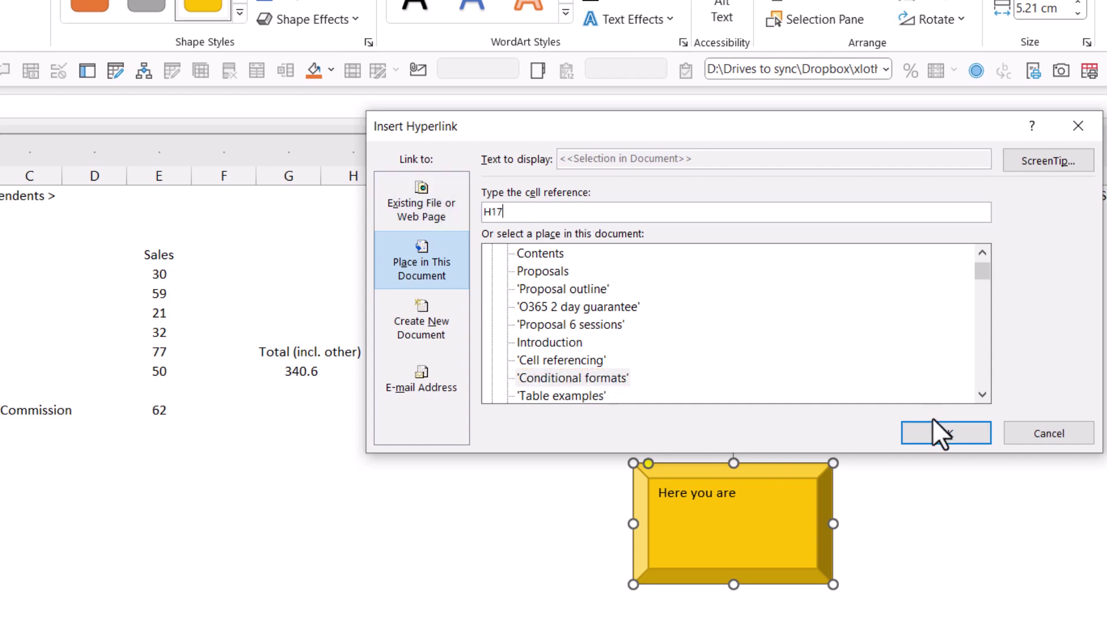
click(940, 430)
click(916, 486)
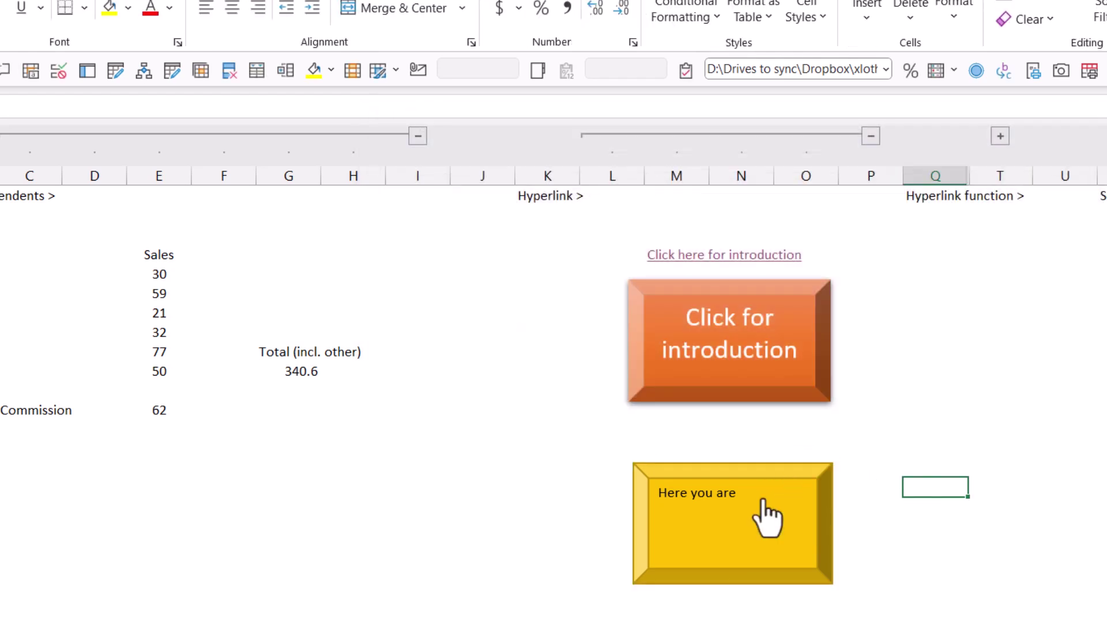
click(763, 500)
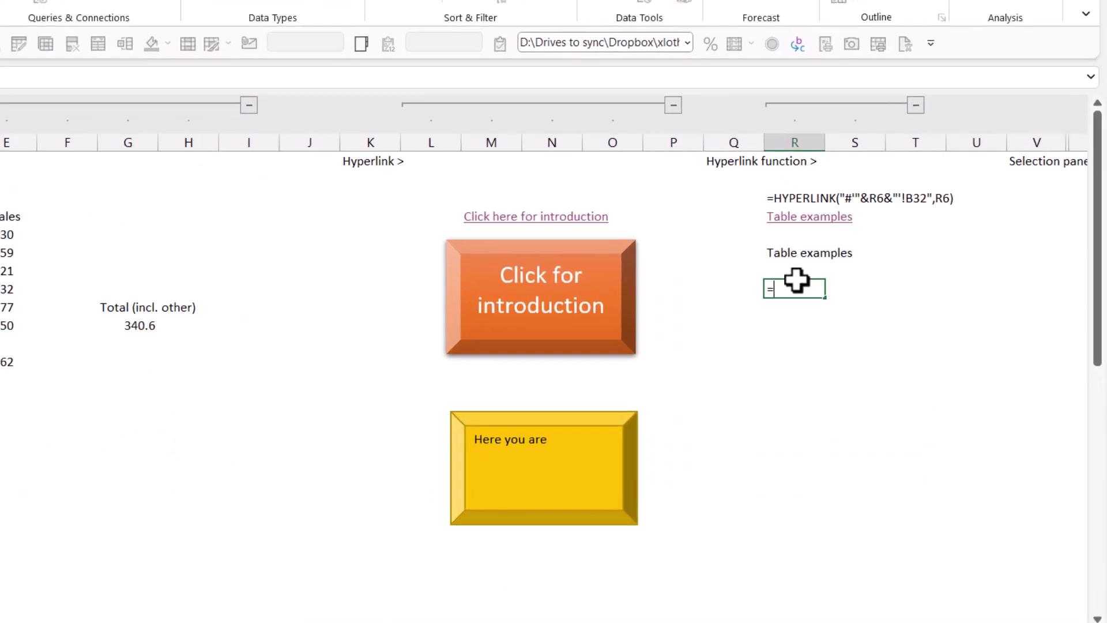
- Enter =HYPERLINK("#'"&R6&"'!H21",R6) in R8 and follow the resulting Table examples link
text(=hyp)
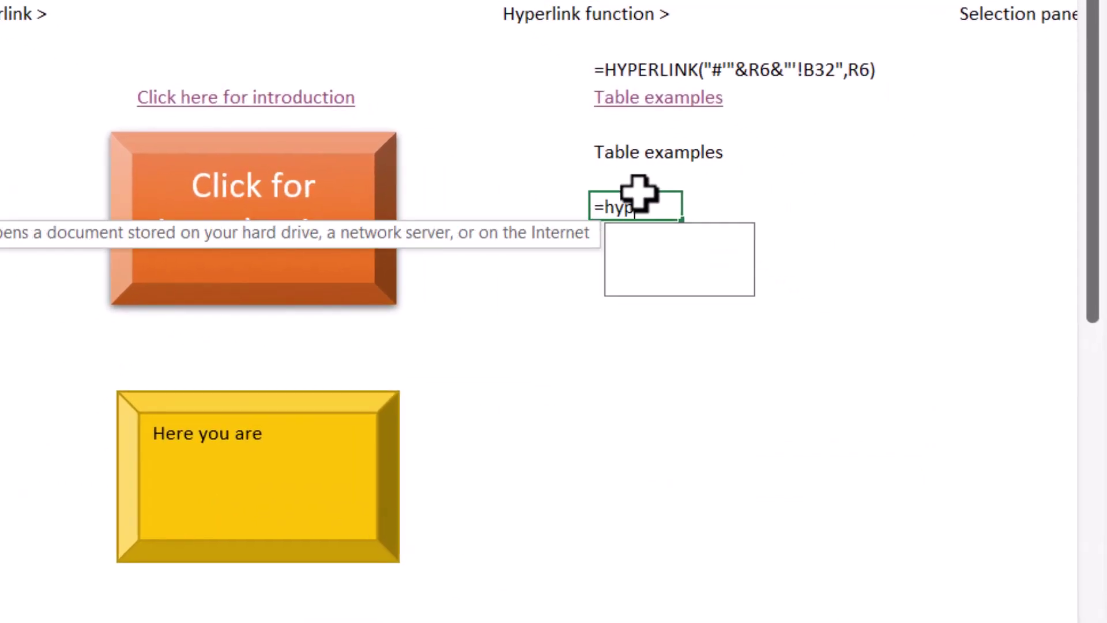
key(Tab)
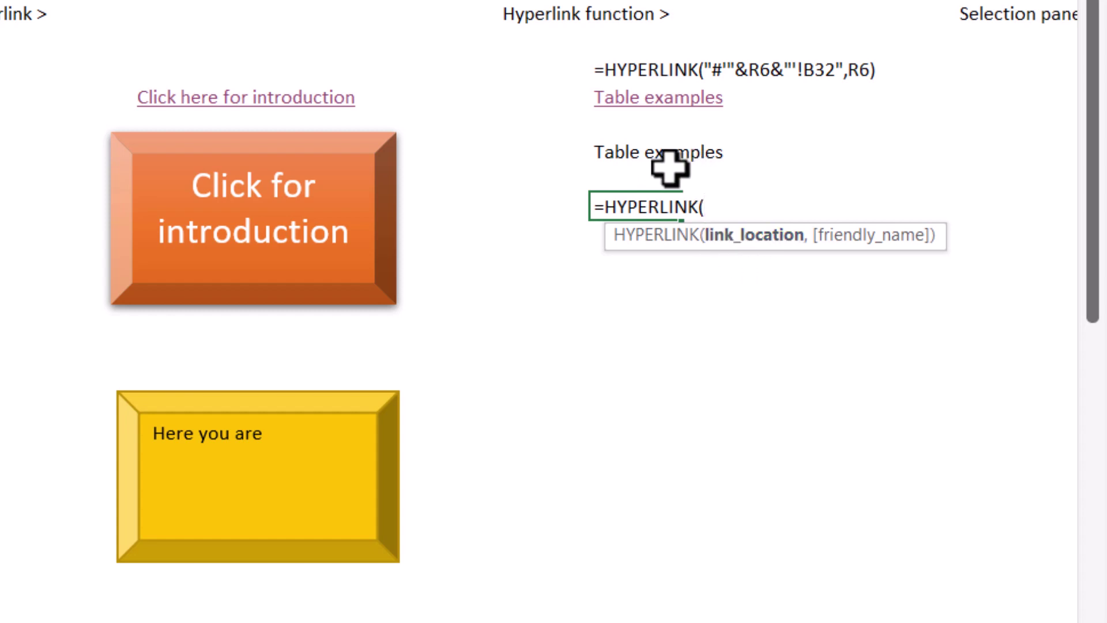
text("#'"&)
click(638, 158)
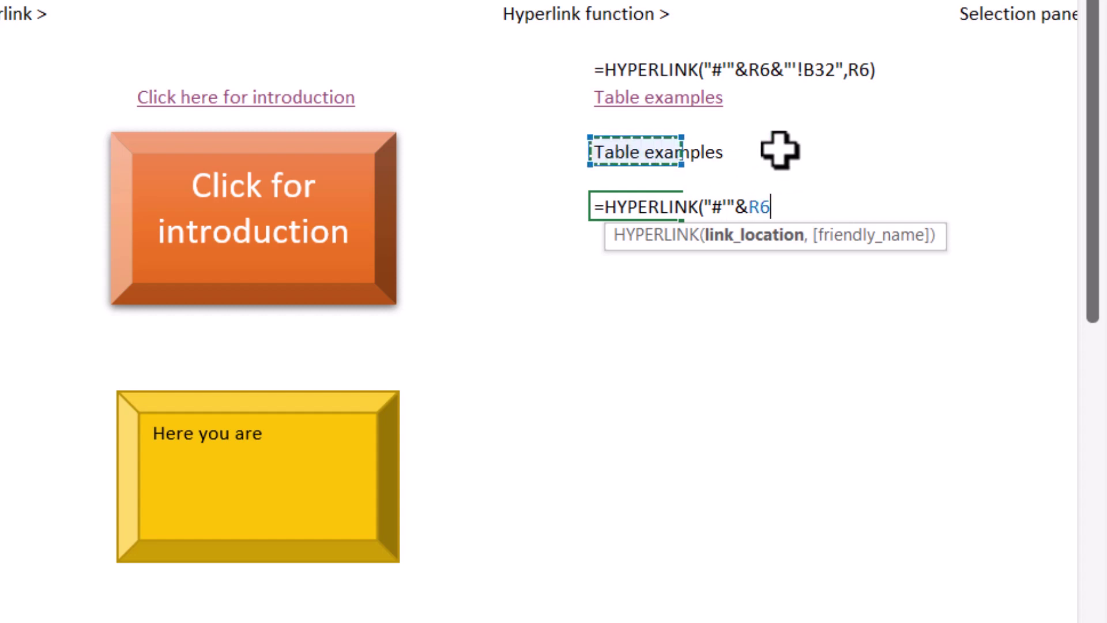
text(&"'!H21)
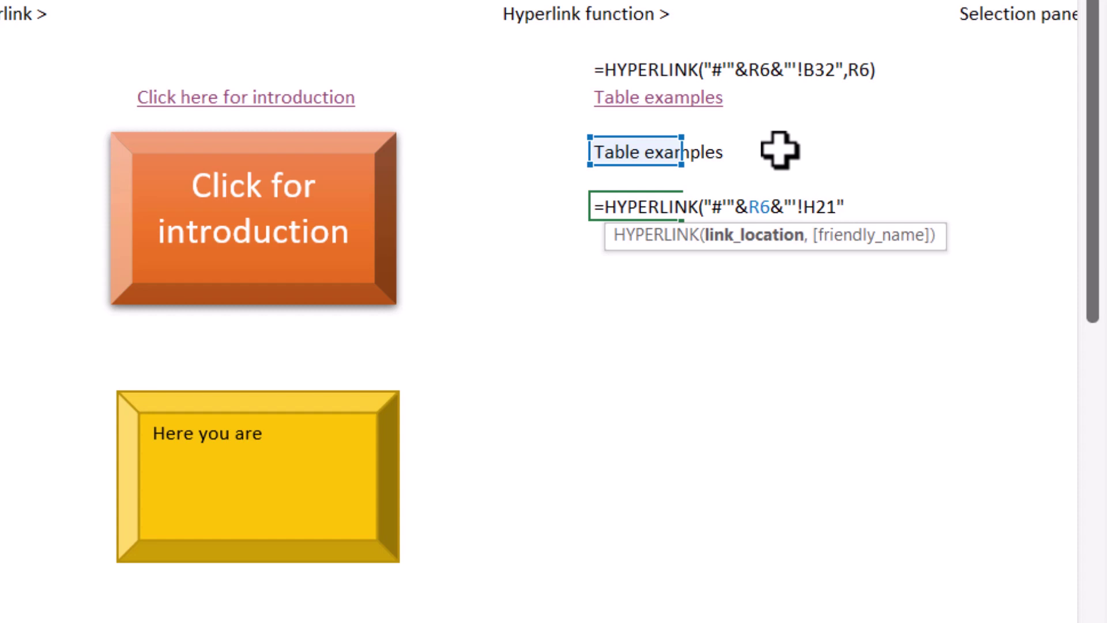
text(,)
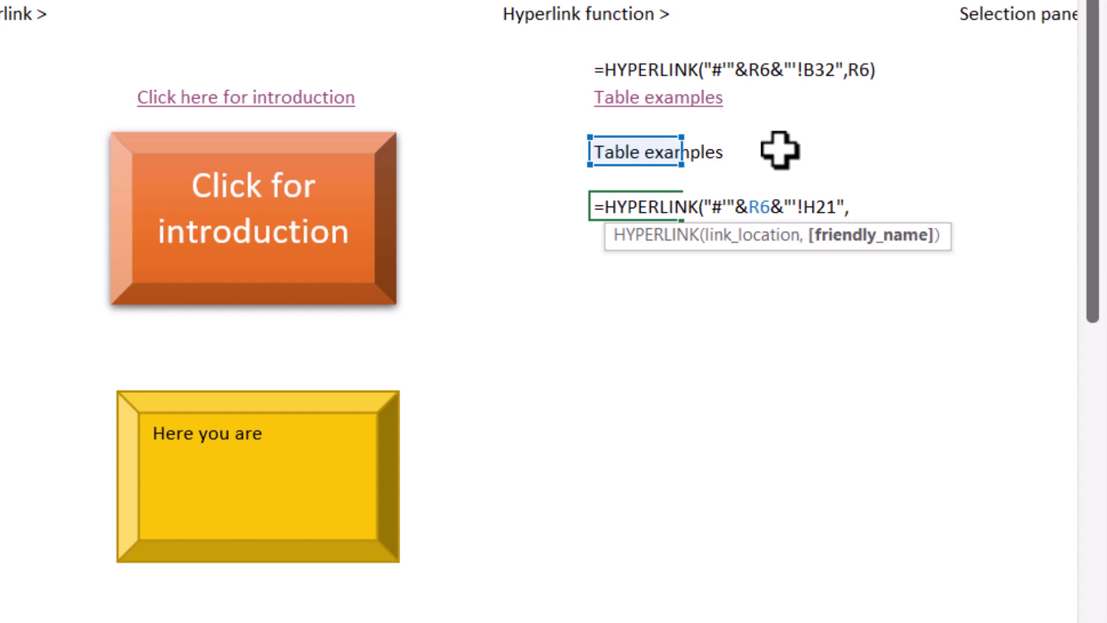
click(613, 156)
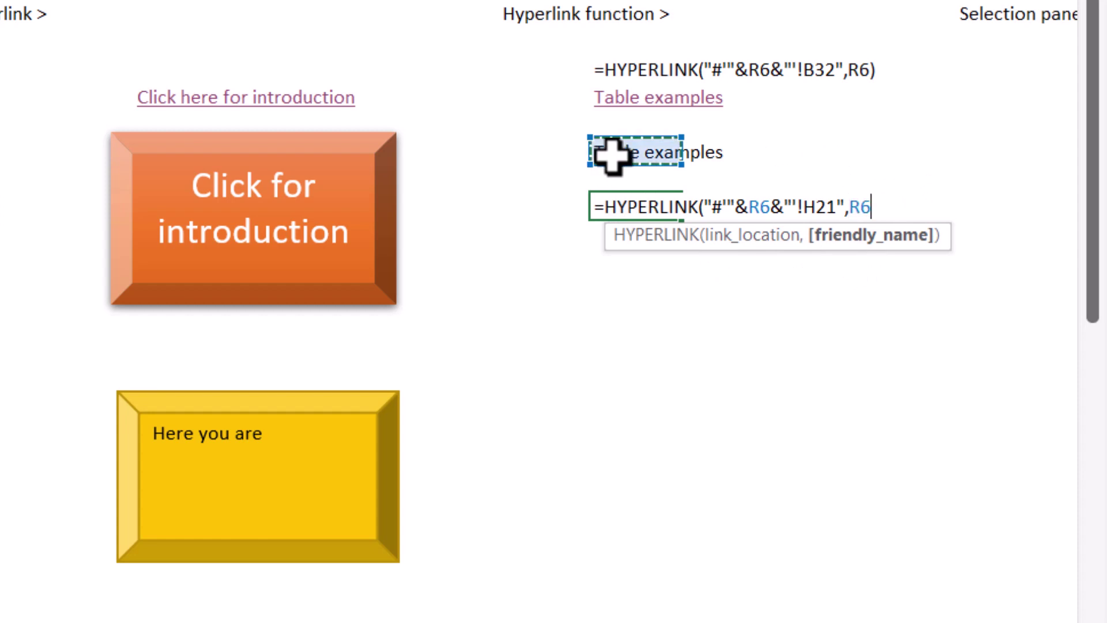
text())
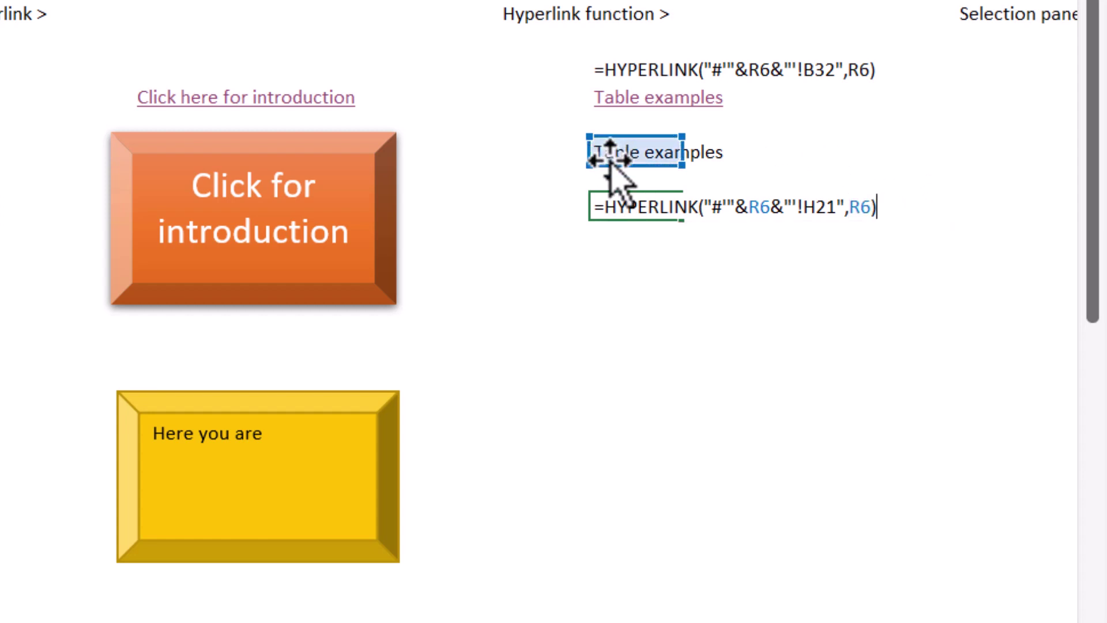
key(Return)
key(Up)
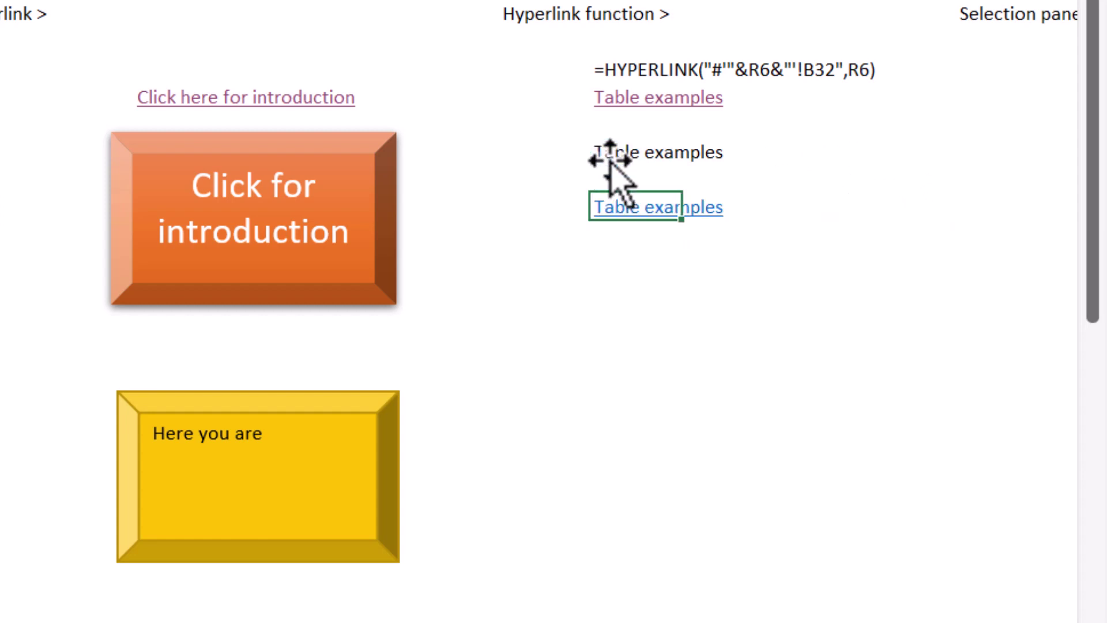
click(640, 213)
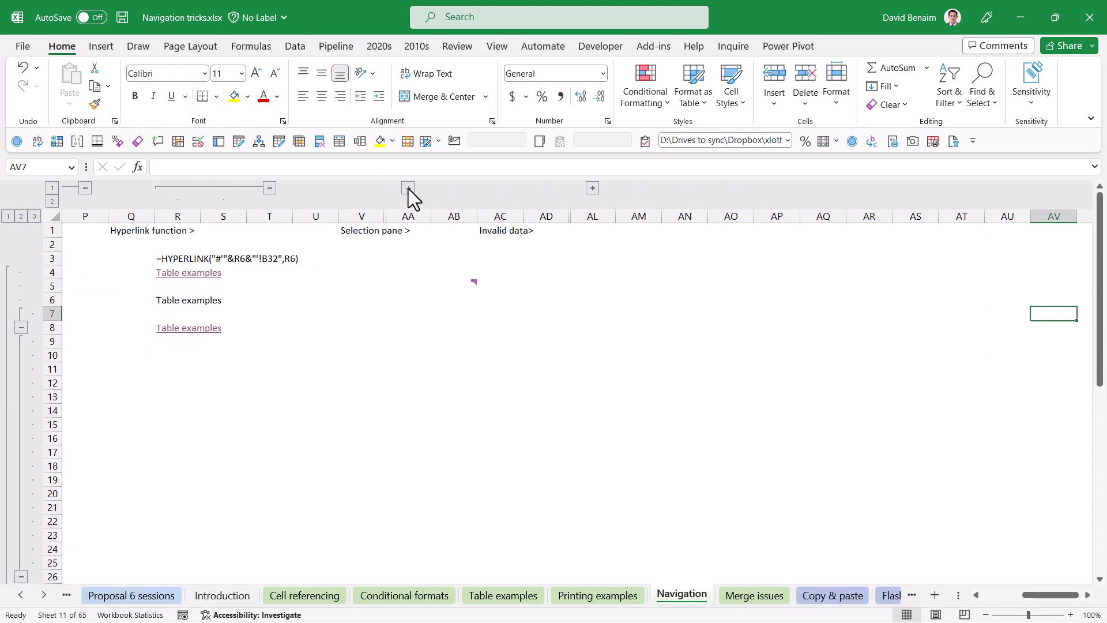
- Expand columns W to Z and step through the sheet's objects in the Selection Pane
click(408, 188)
click(546, 295)
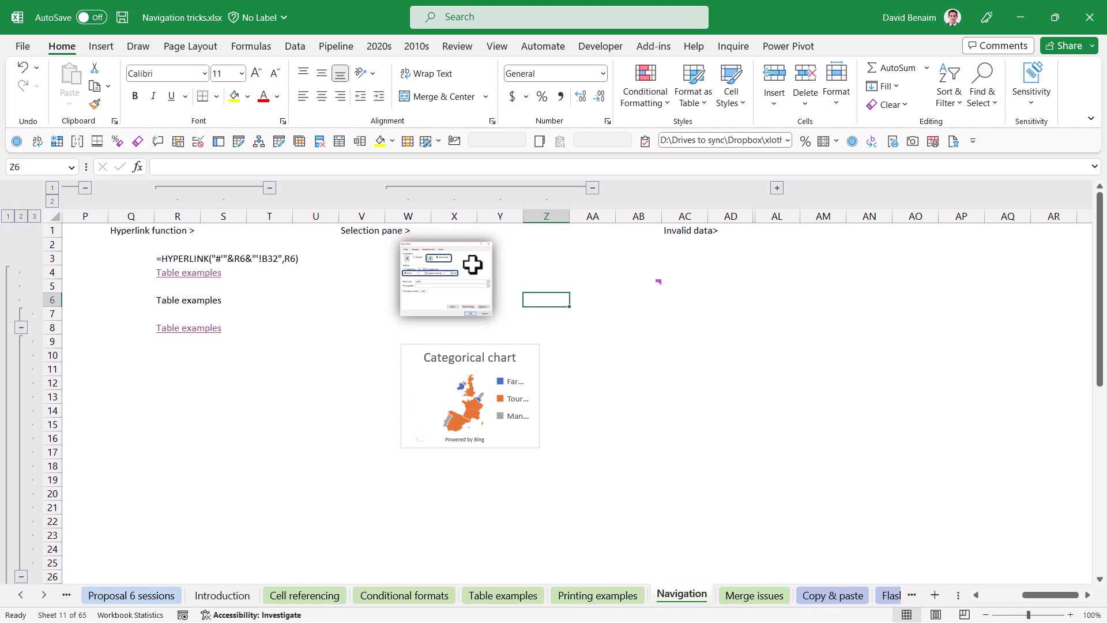
click(197, 51)
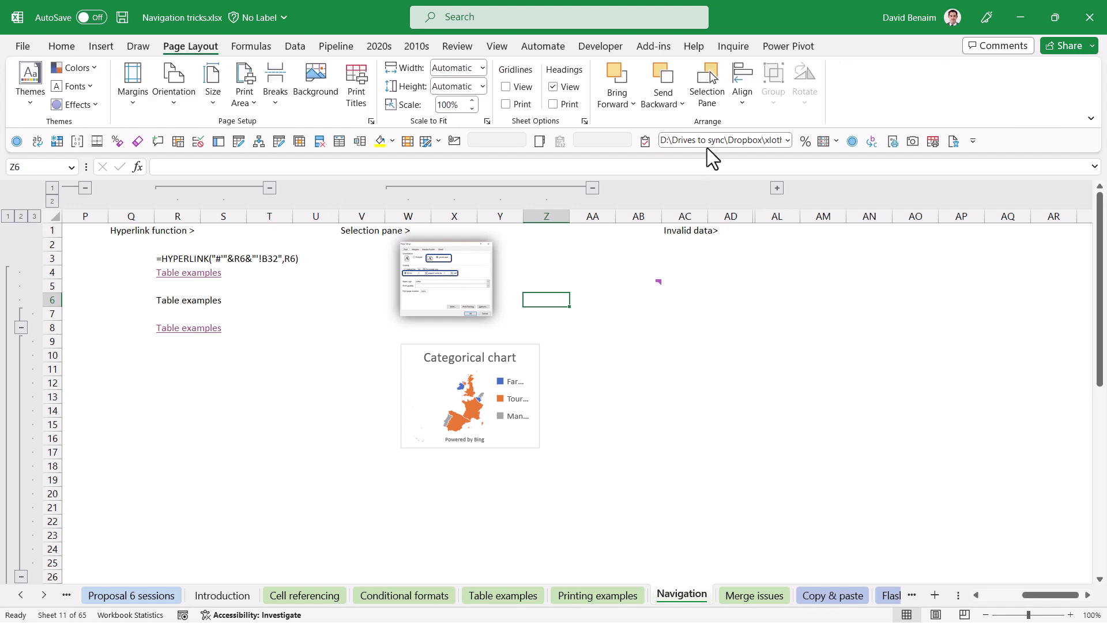
click(719, 88)
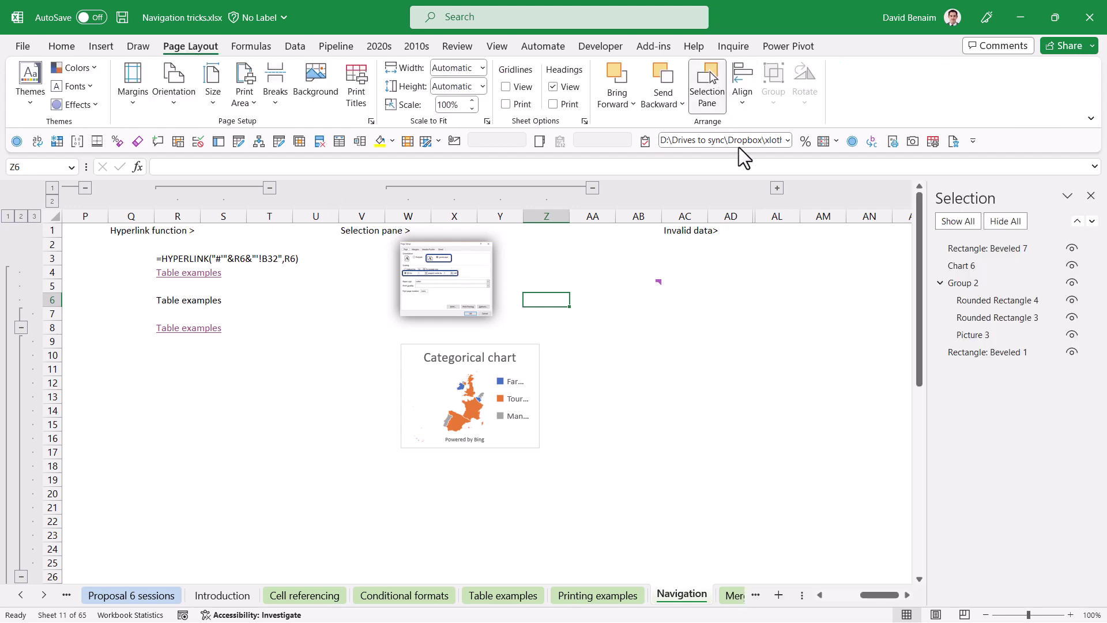
click(994, 336)
click(997, 350)
click(998, 318)
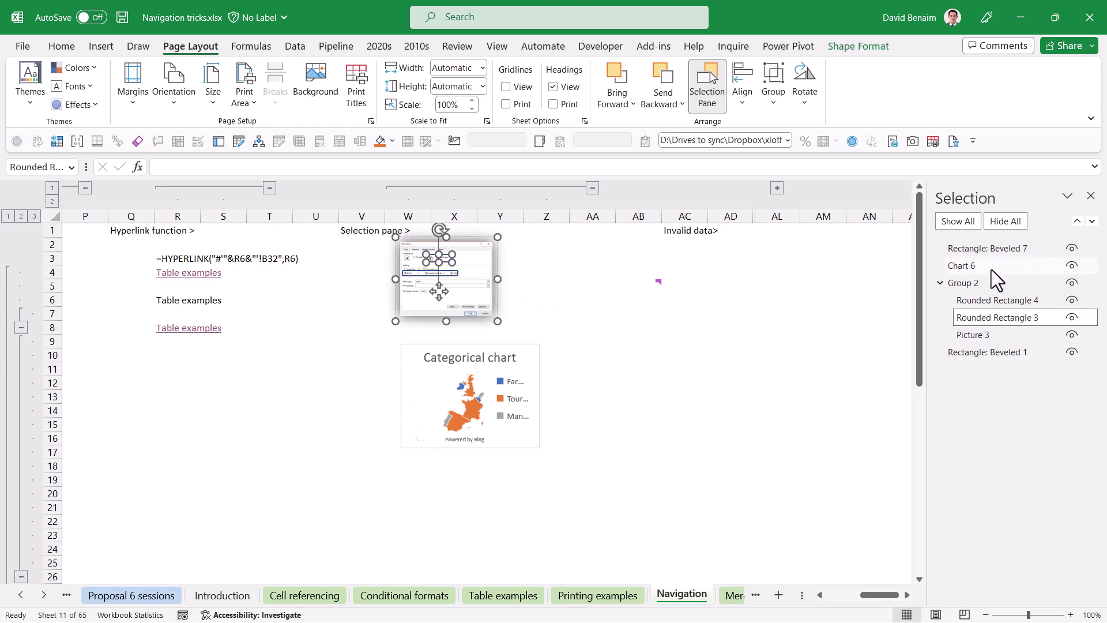
click(990, 264)
click(991, 250)
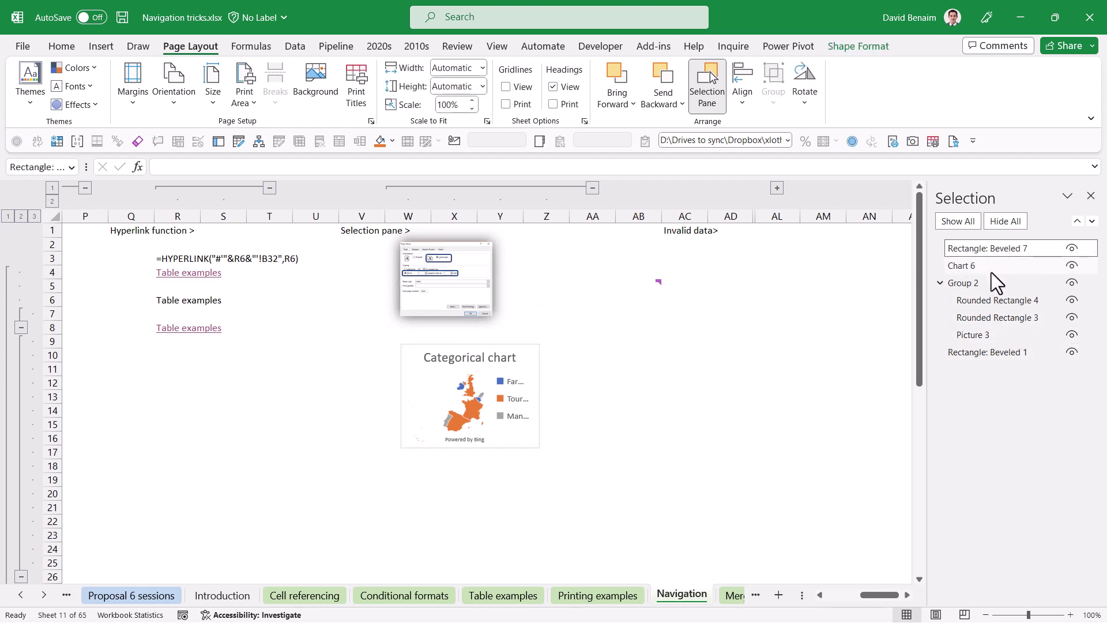
- Select the screenshot group, hide and reshow Group 2, then select the Categorical chart
click(461, 279)
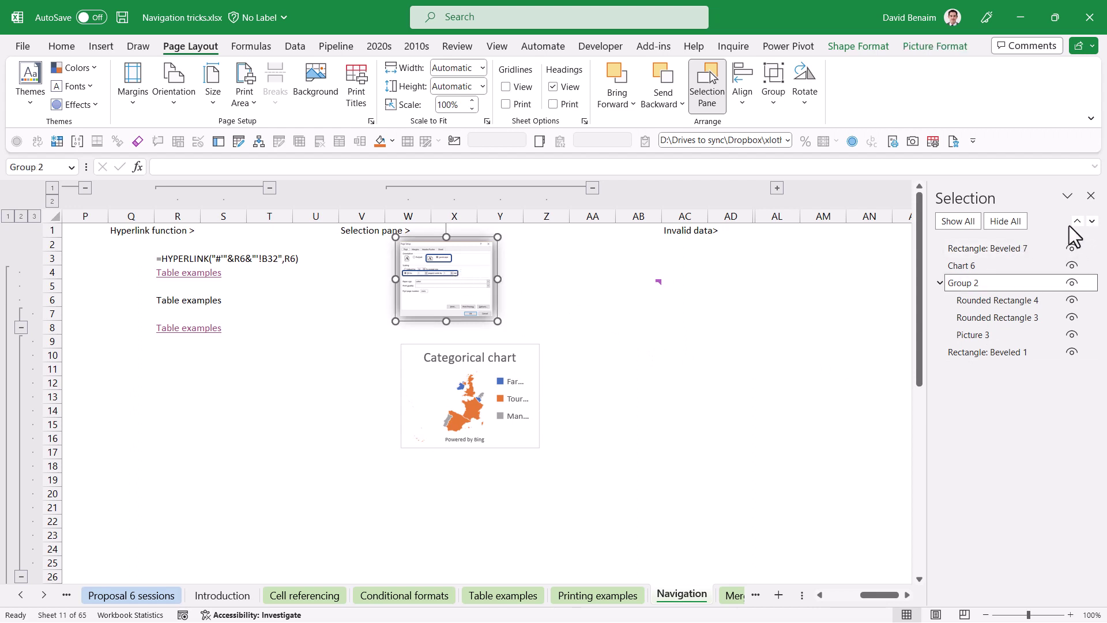
click(1072, 283)
click(1071, 283)
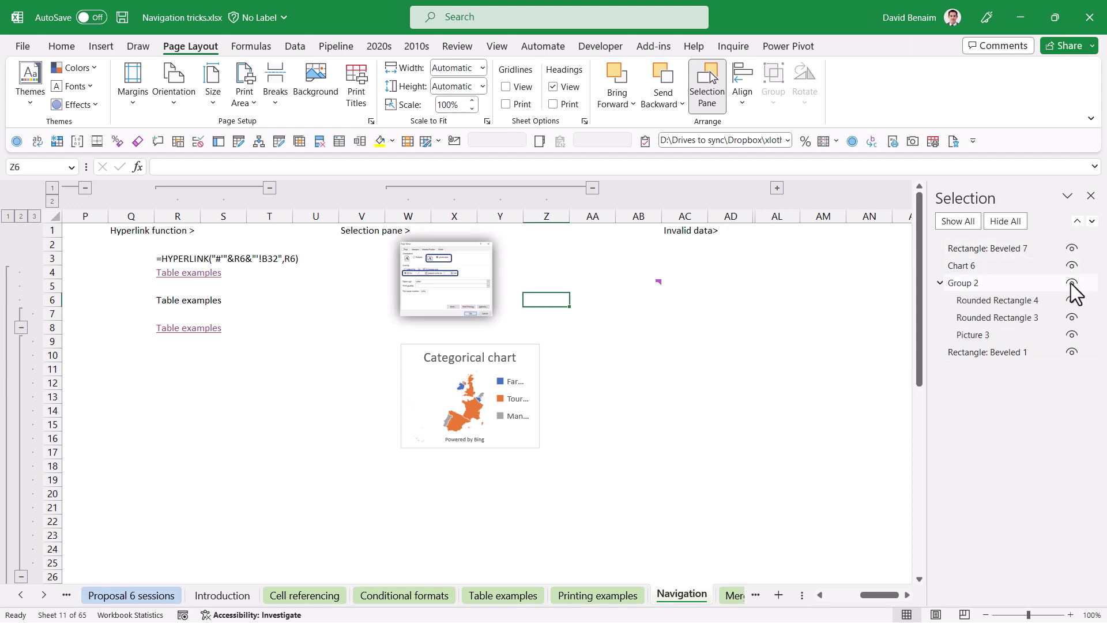
click(1090, 195)
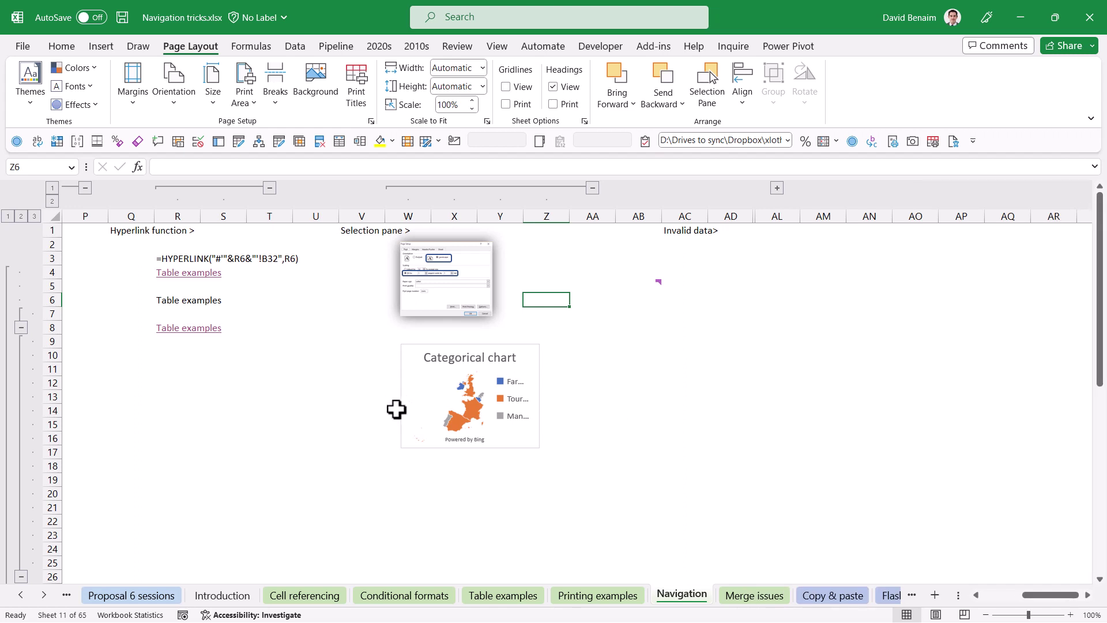
click(404, 411)
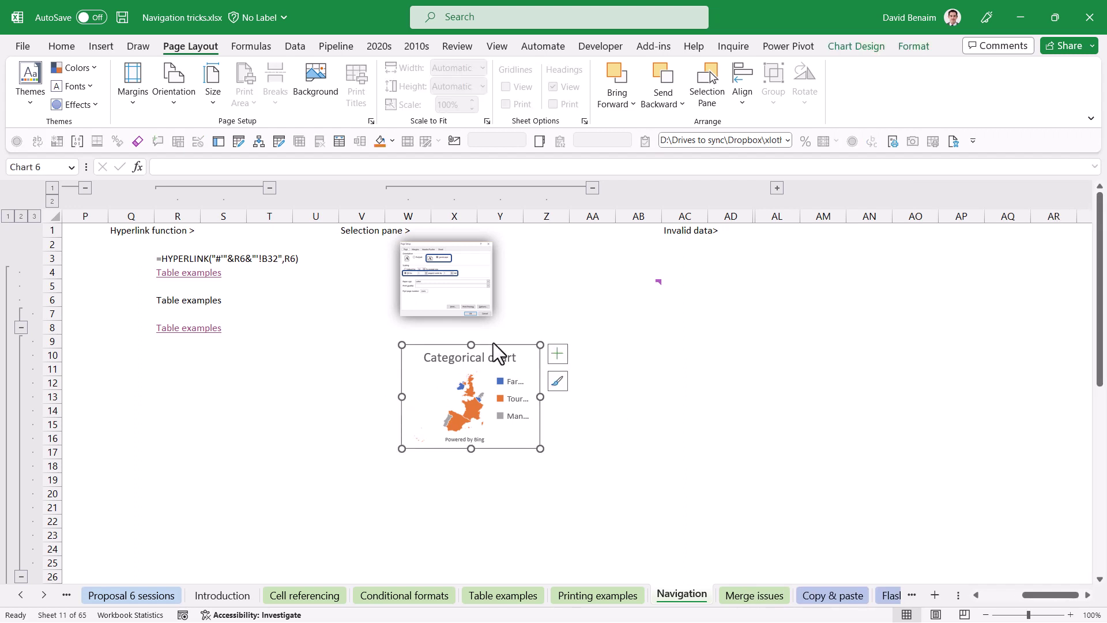
click(545, 299)
click(68, 49)
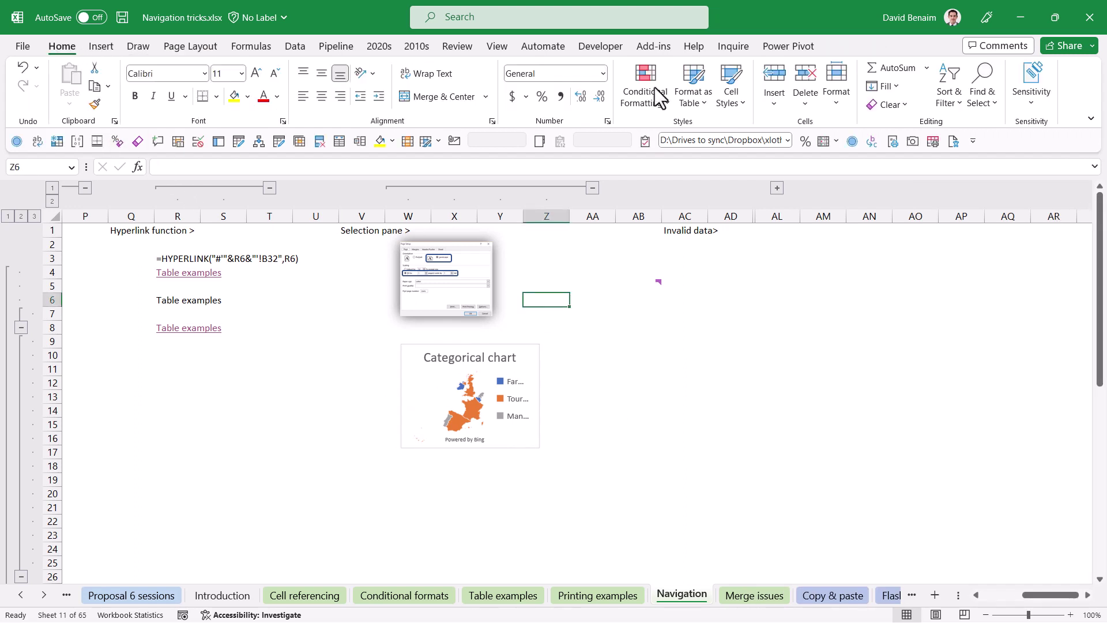
click(983, 93)
click(1006, 323)
drag(599, 498, 381, 226)
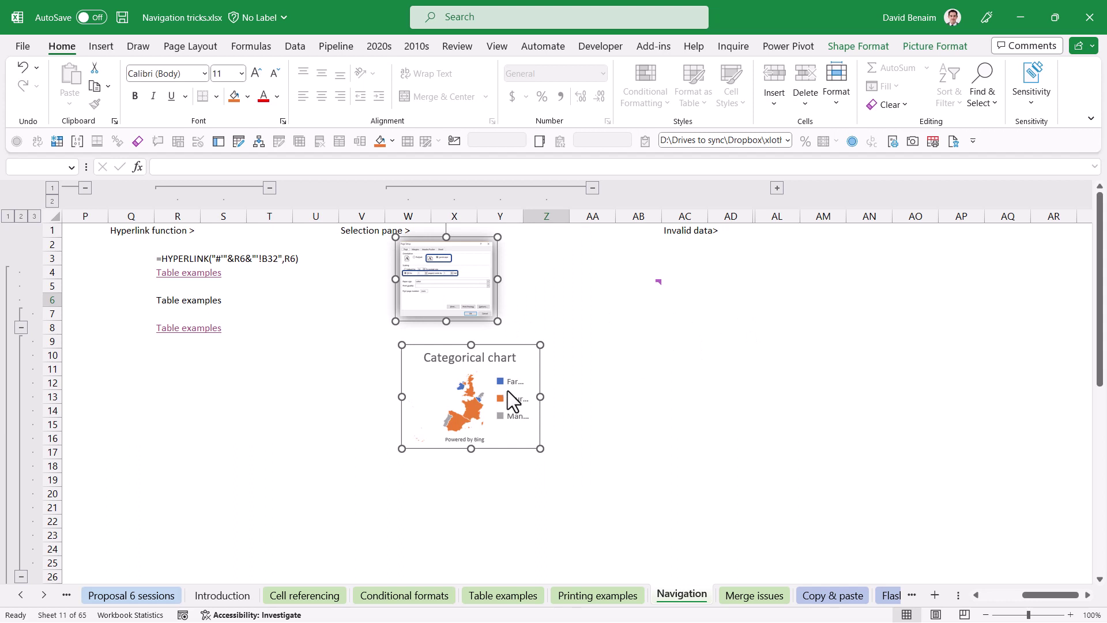
drag(507, 392, 836, 383)
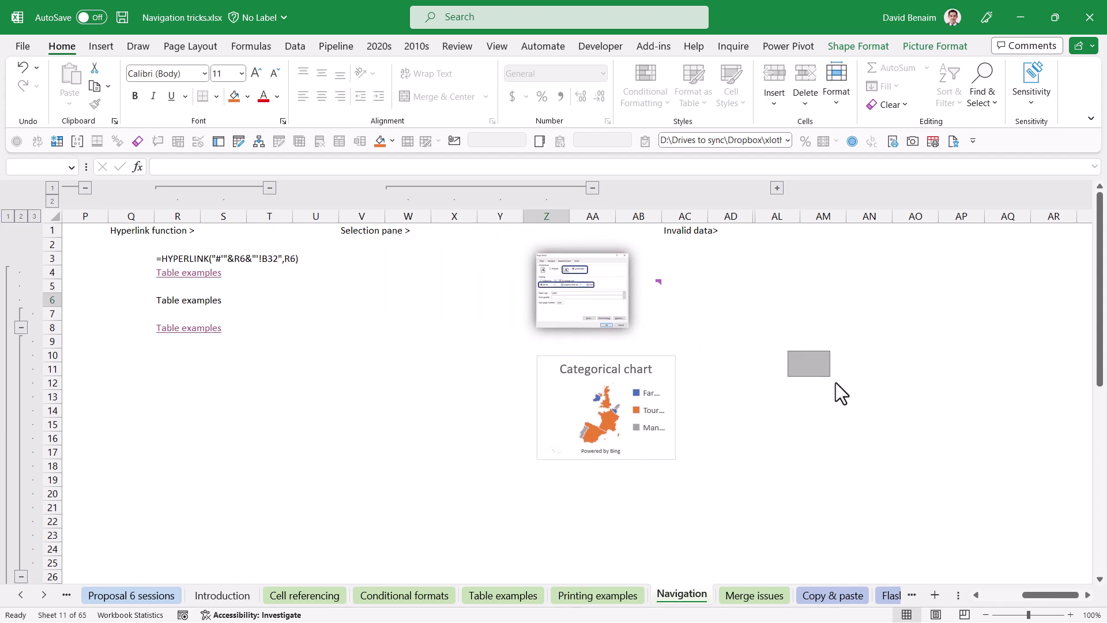
key(Escape)
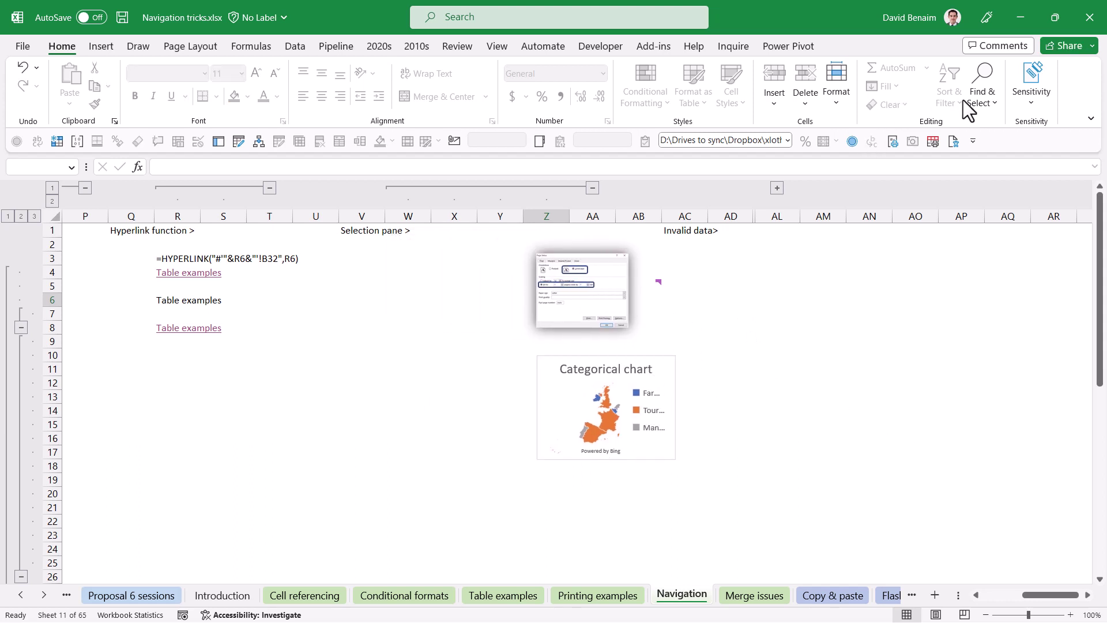
click(981, 97)
click(1019, 316)
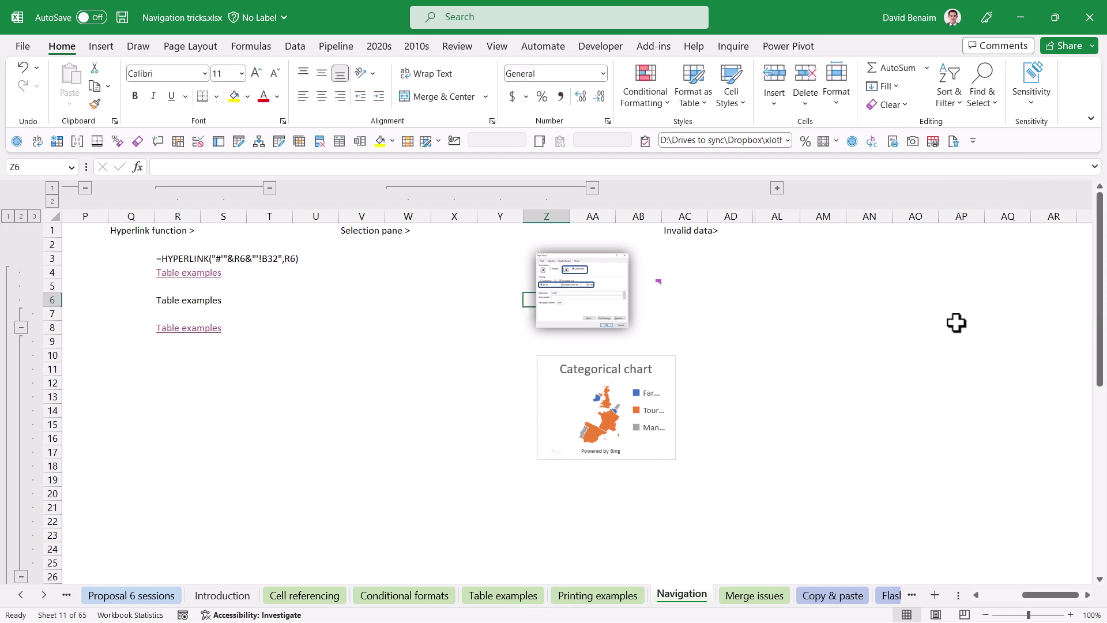
drag(707, 294, 754, 309)
click(781, 367)
scroll(660, 321, left, 2)
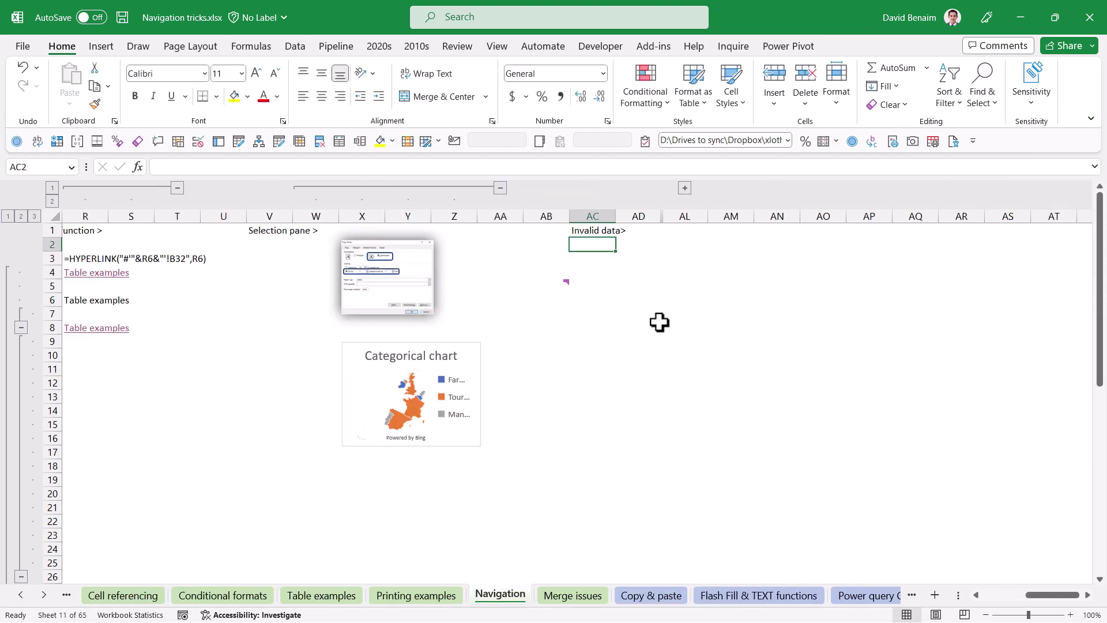
- Expand the grouped columns to show the Invalid data table and check Sukun's names dropdown
click(650, 245)
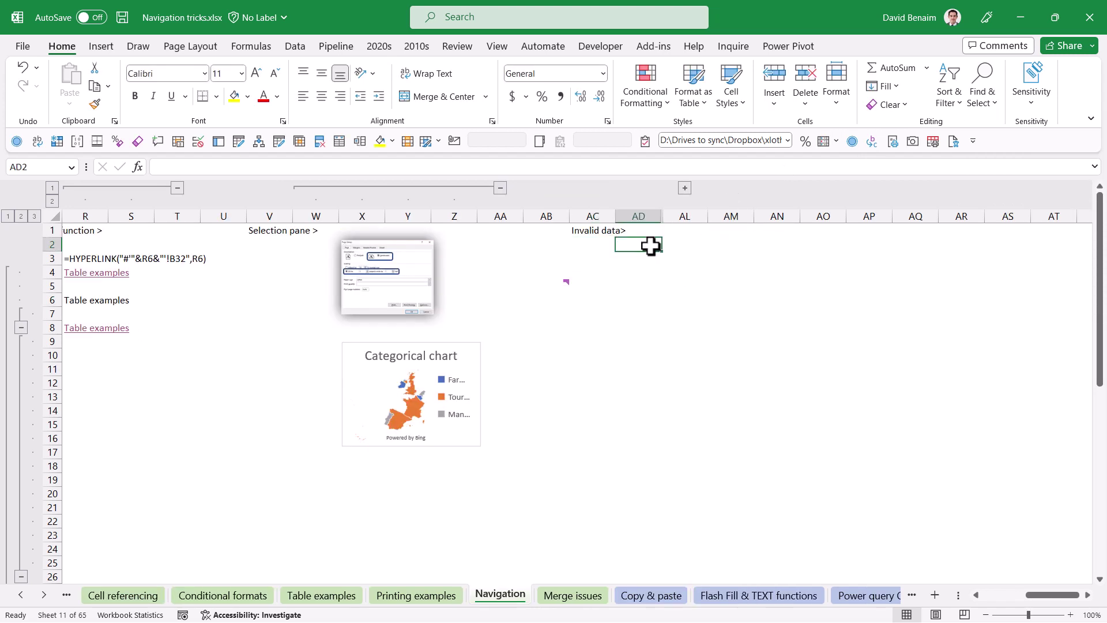
click(685, 188)
click(739, 272)
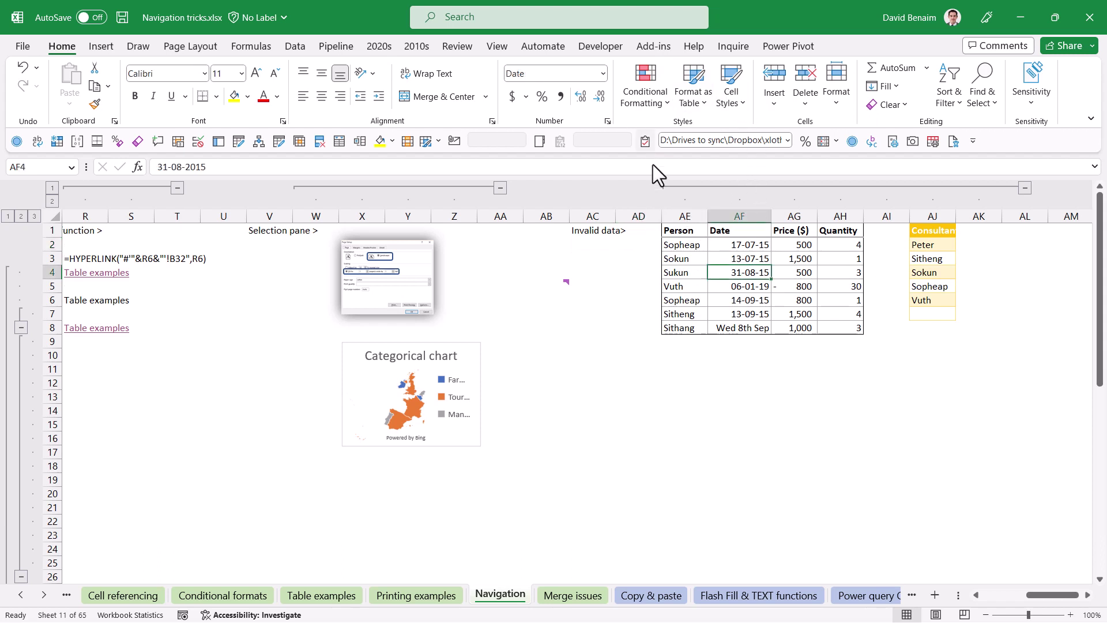
click(699, 272)
click(712, 273)
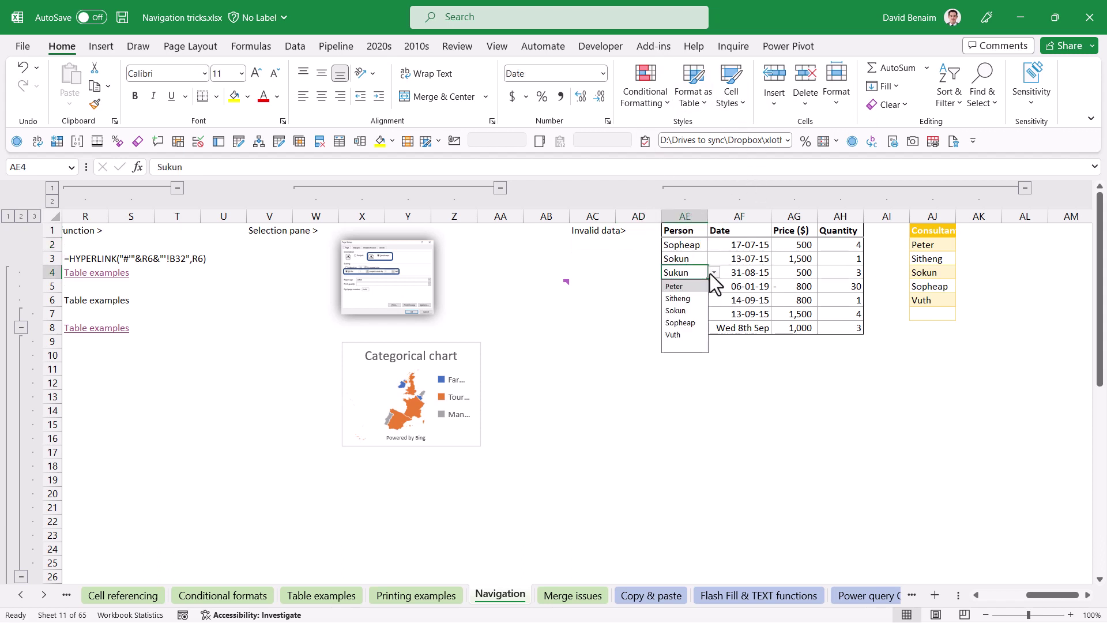
click(711, 273)
click(687, 258)
click(692, 274)
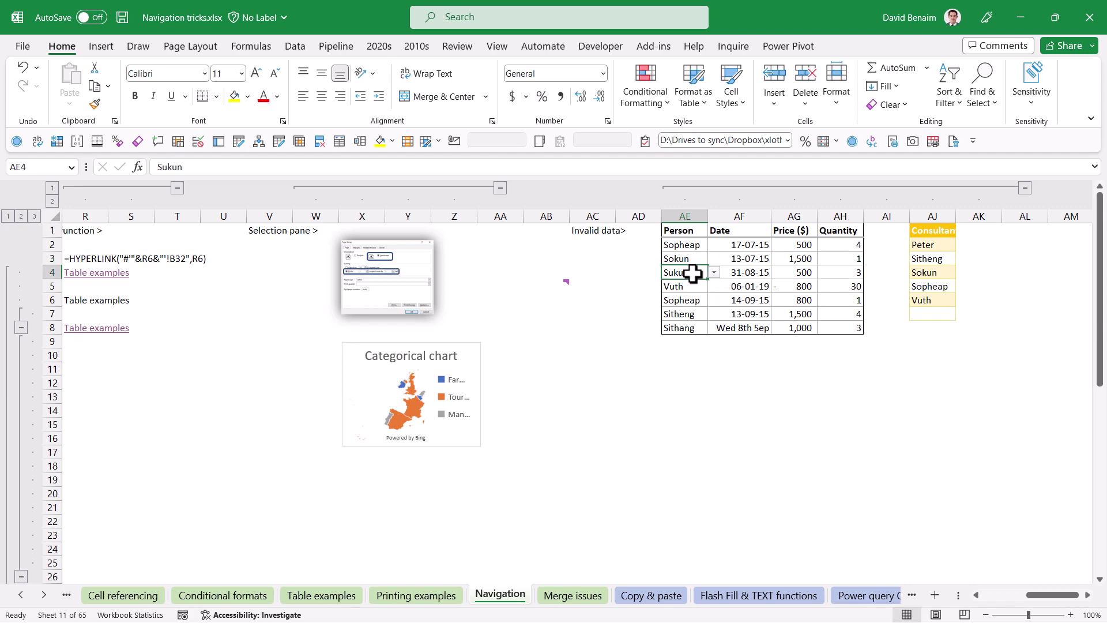
click(695, 259)
click(693, 272)
click(294, 46)
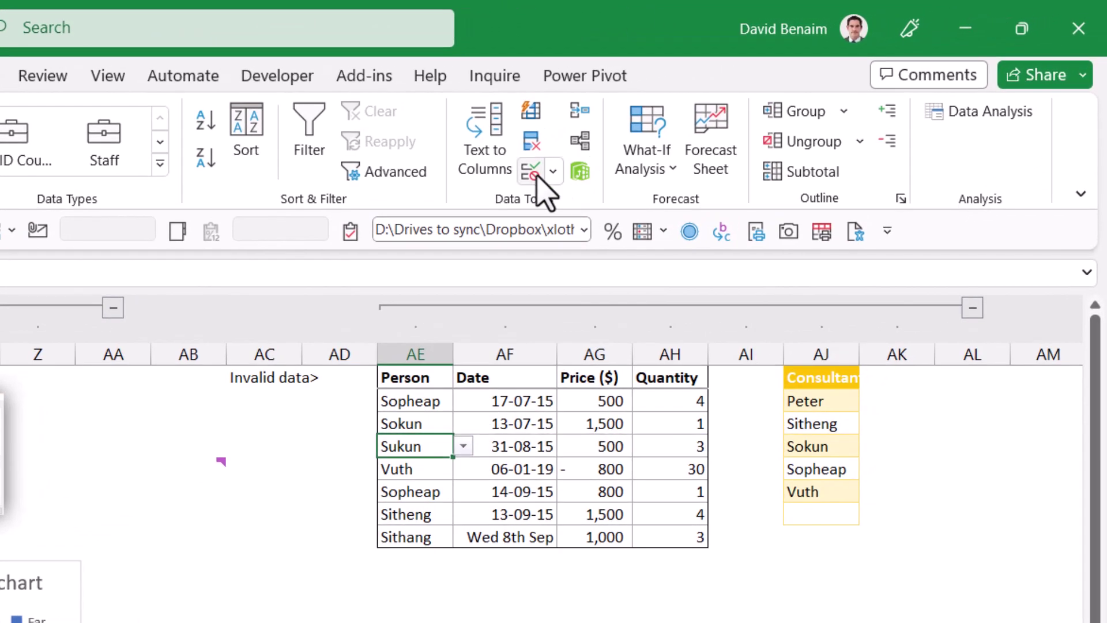
- Circle the invalid data, then re-enter the 800 price and set the date to 8 Sep 2022
click(552, 171)
click(605, 247)
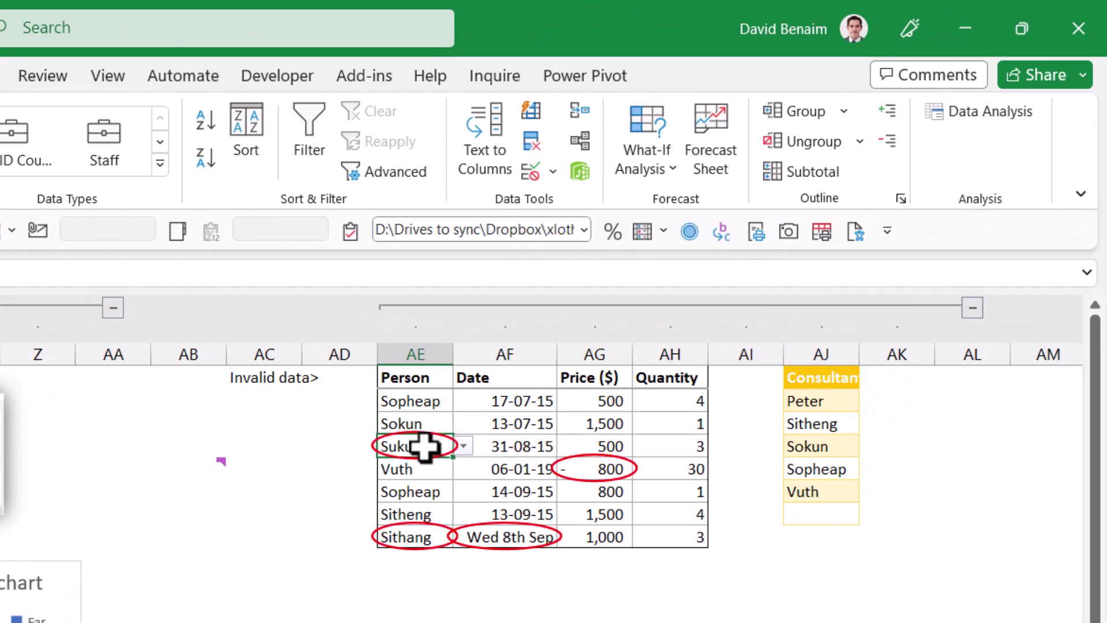
double_click(589, 468)
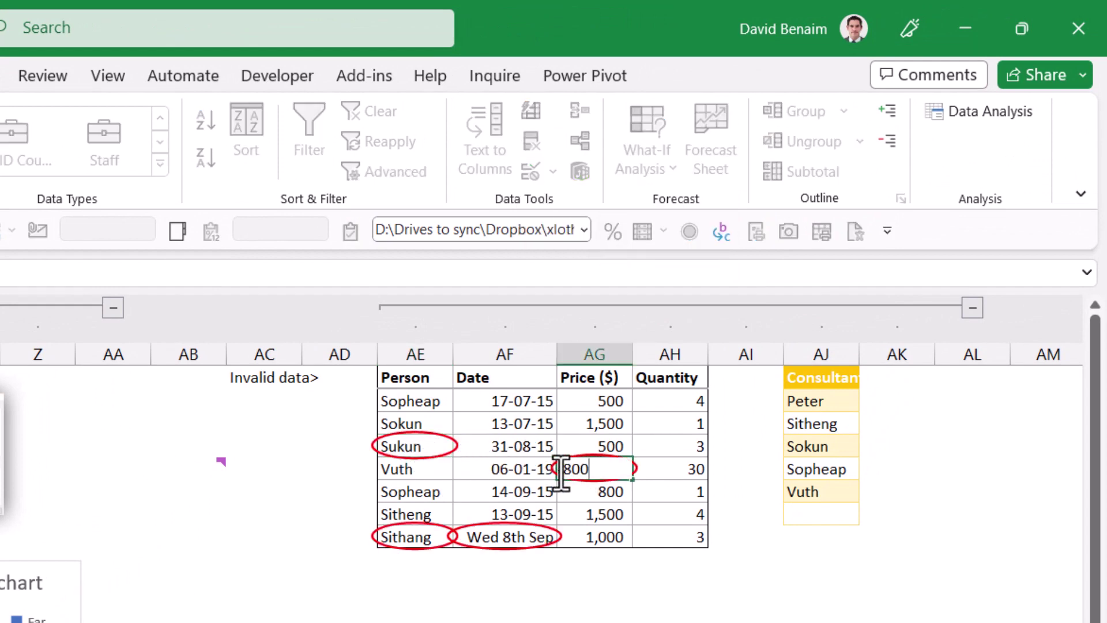
key(Return)
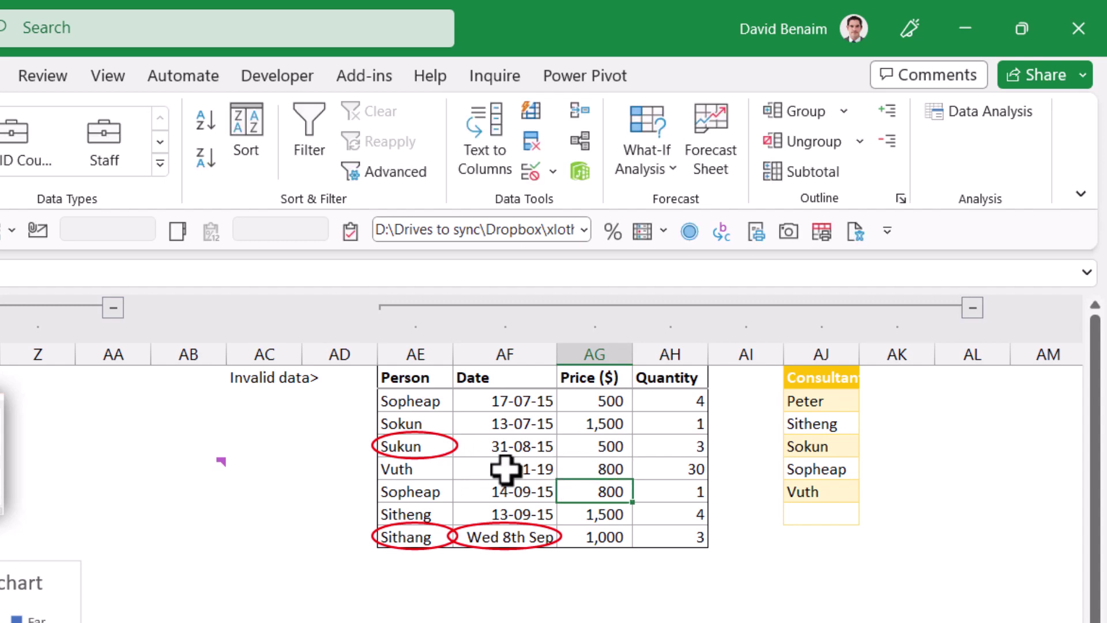
click(513, 533)
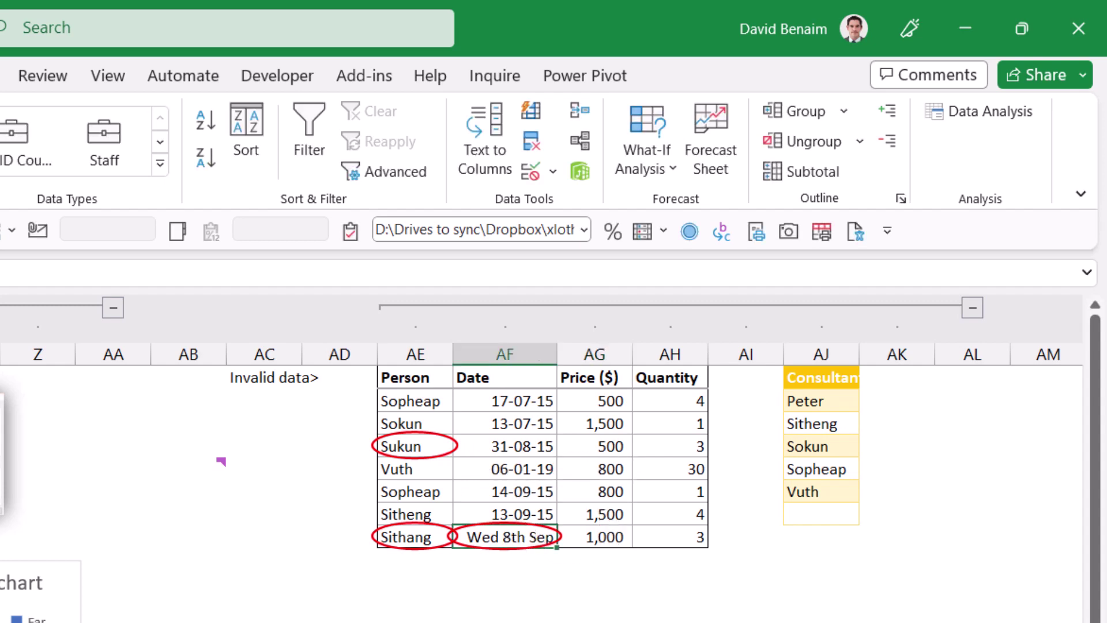
text(8 Sep 2022)
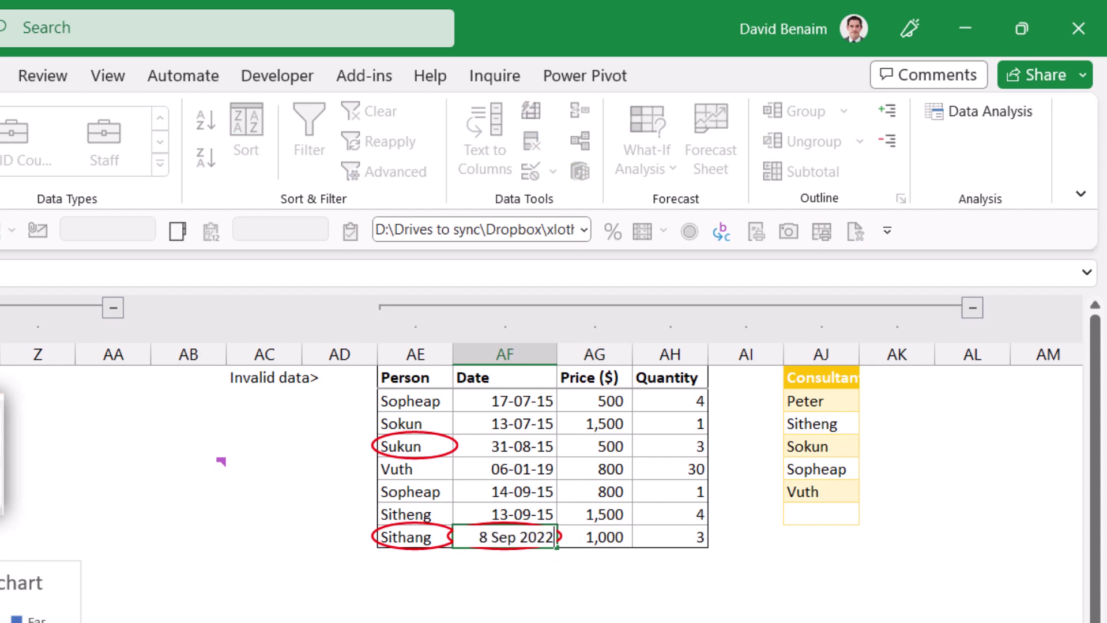
key(Return)
click(505, 537)
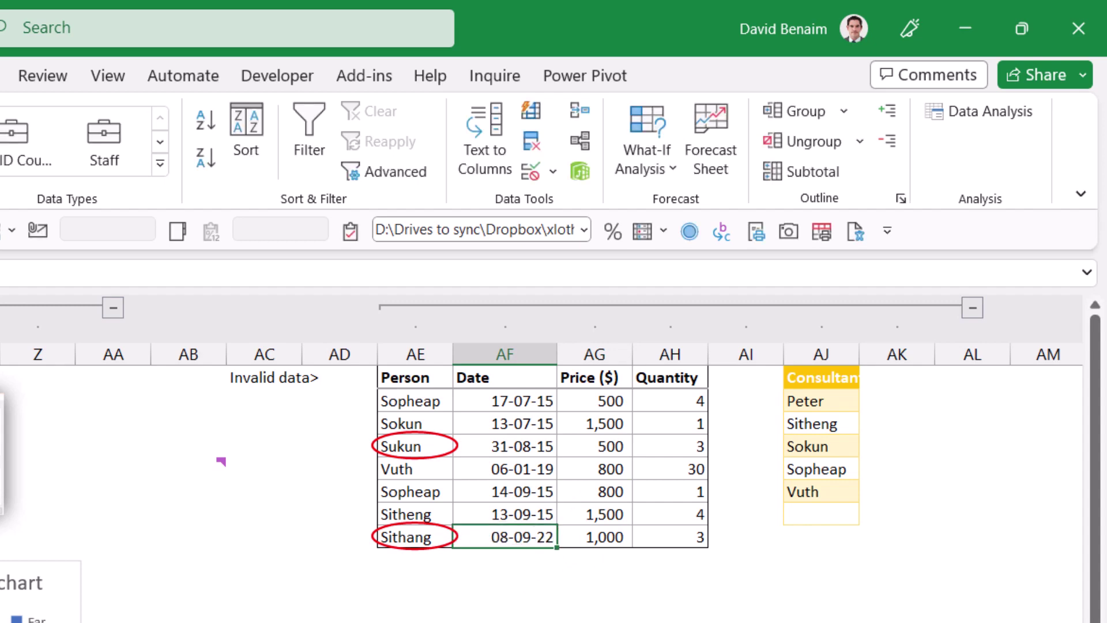
- Replace Sukun with Sokun from the allowed-names list and compare with the Consultant list
click(443, 450)
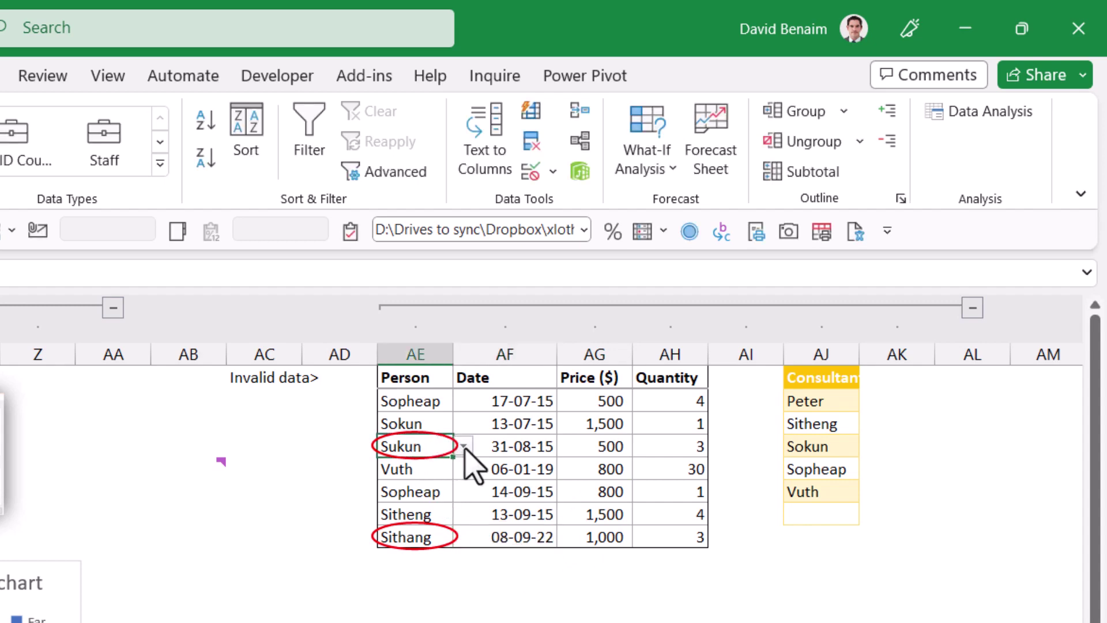
click(463, 446)
click(445, 507)
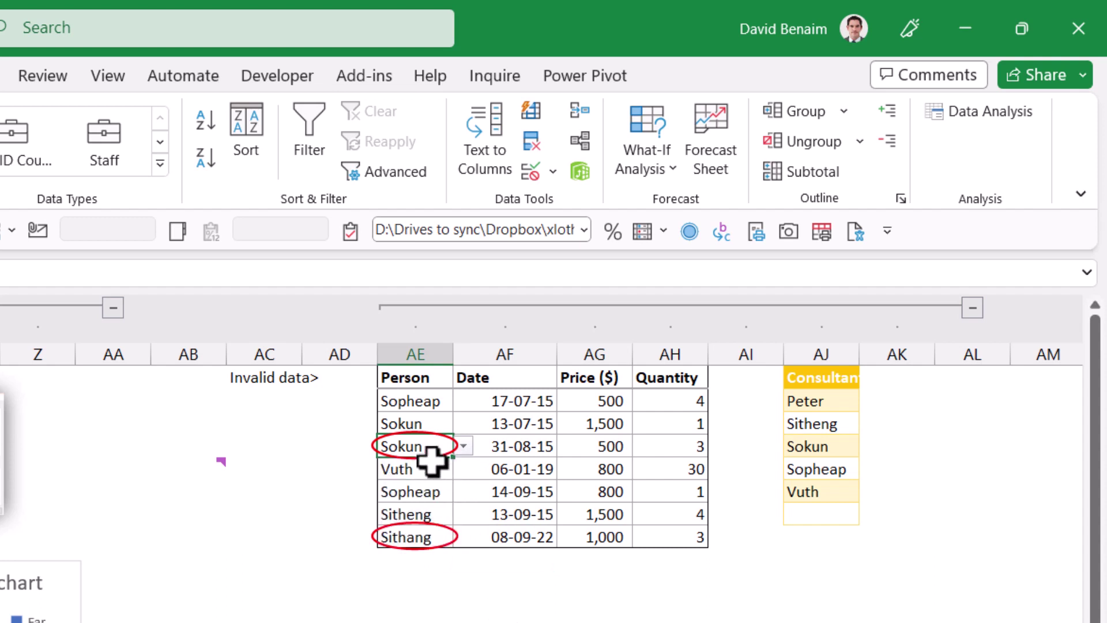
double_click(430, 445)
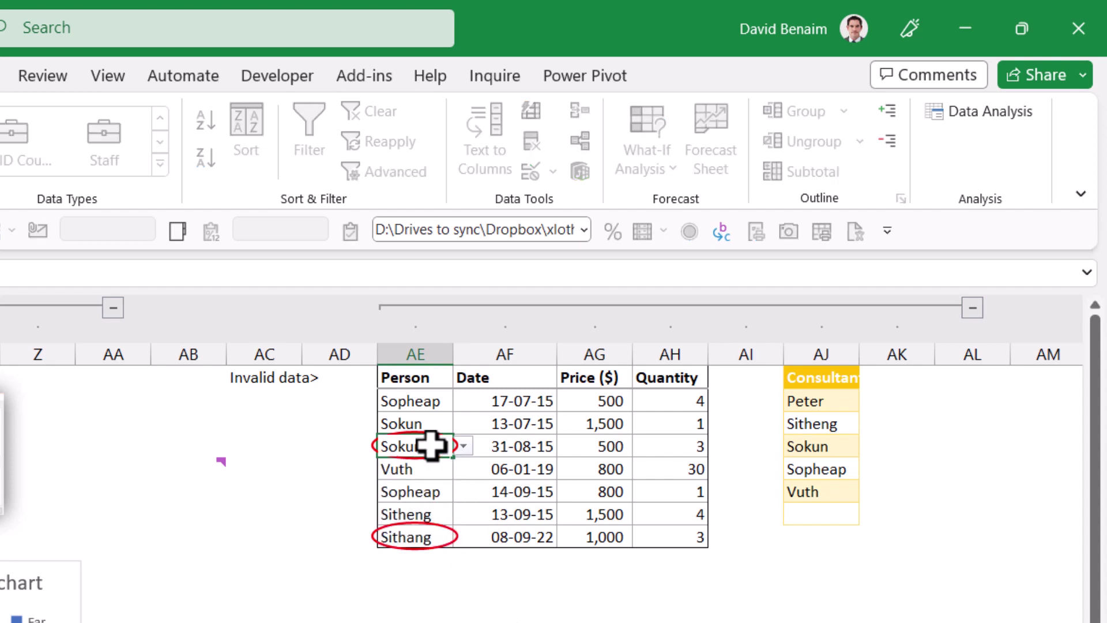
key(Return)
click(430, 445)
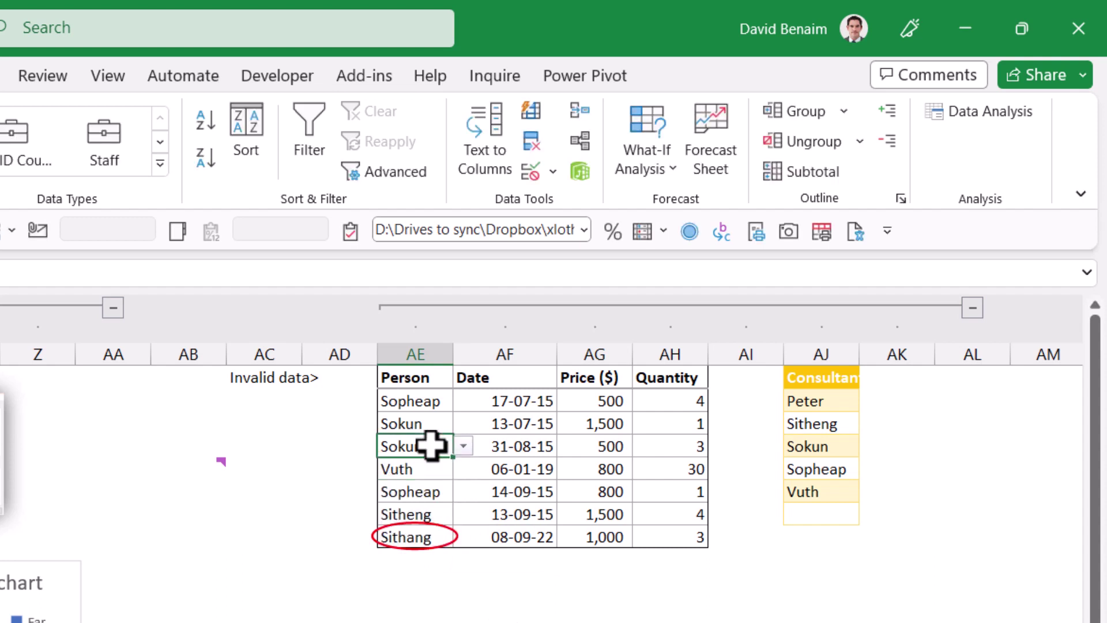
click(807, 449)
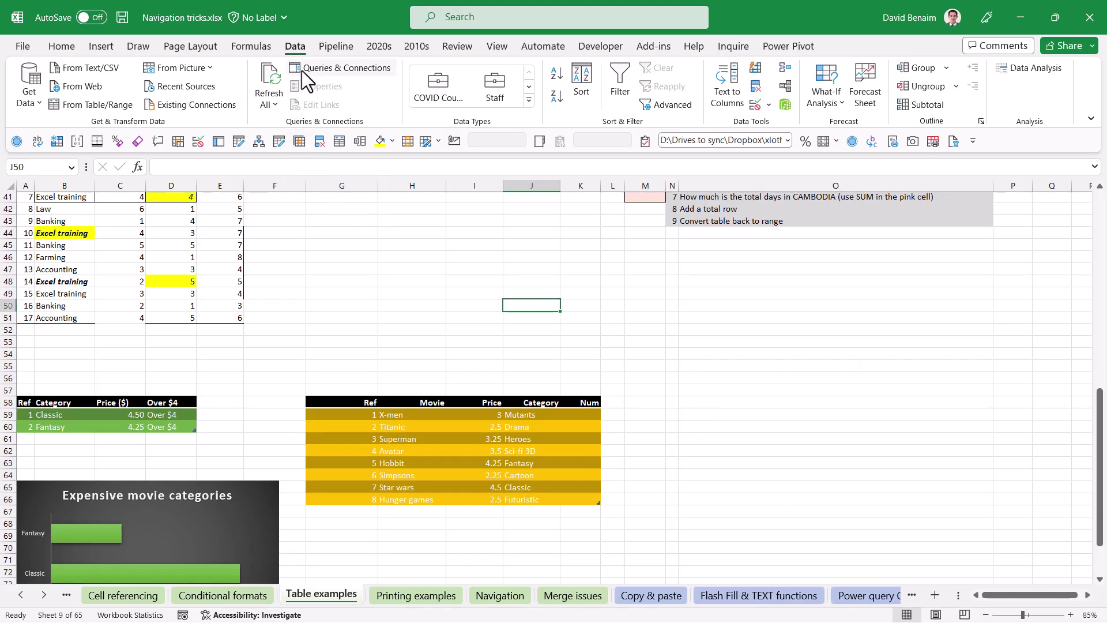
- Show the Queries & Connections pane and preview the ByMovie query's data
click(316, 72)
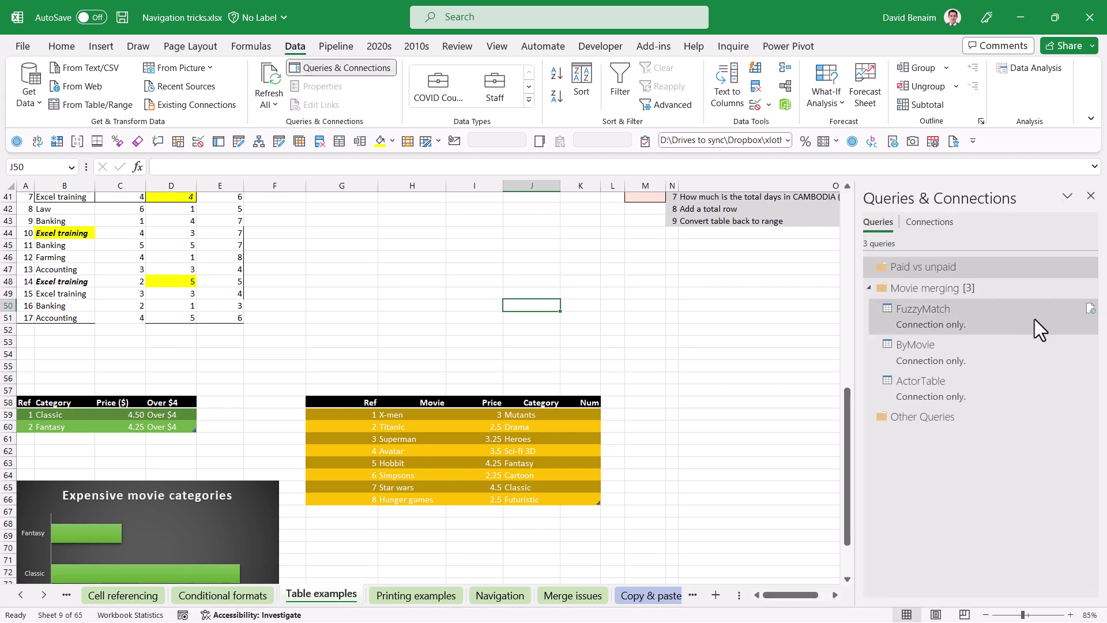
mouse_move(1016, 365)
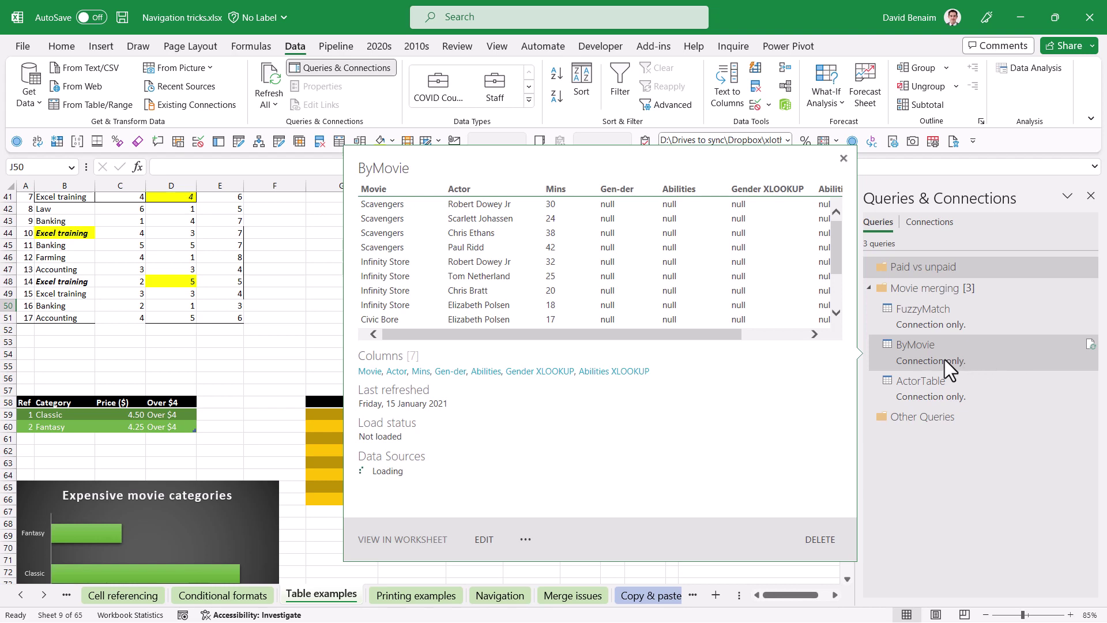
click(580, 414)
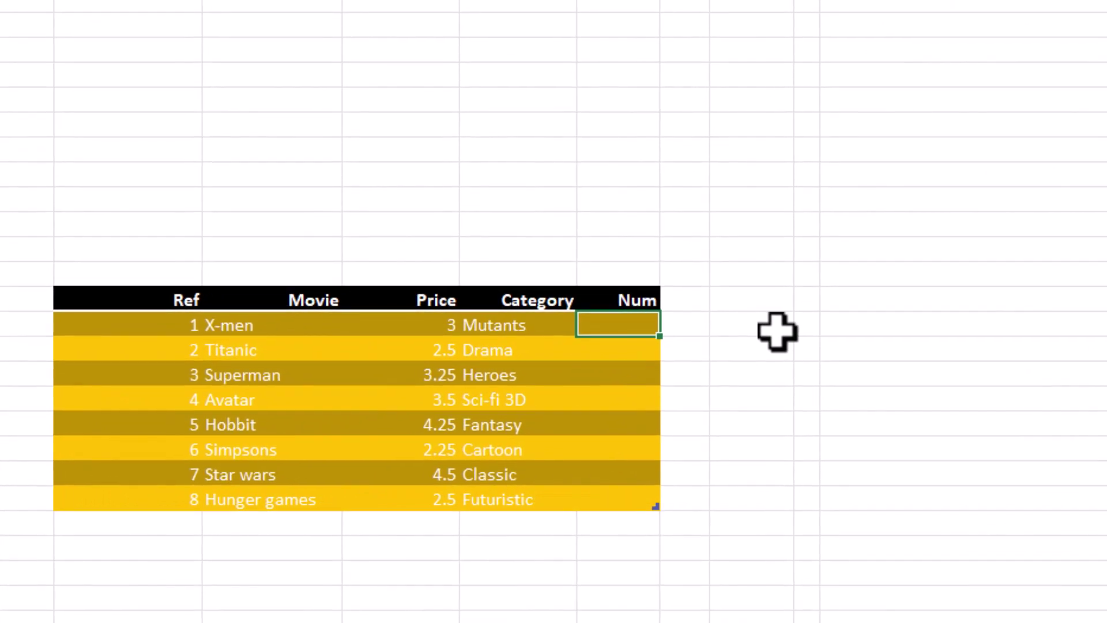
text(=[)
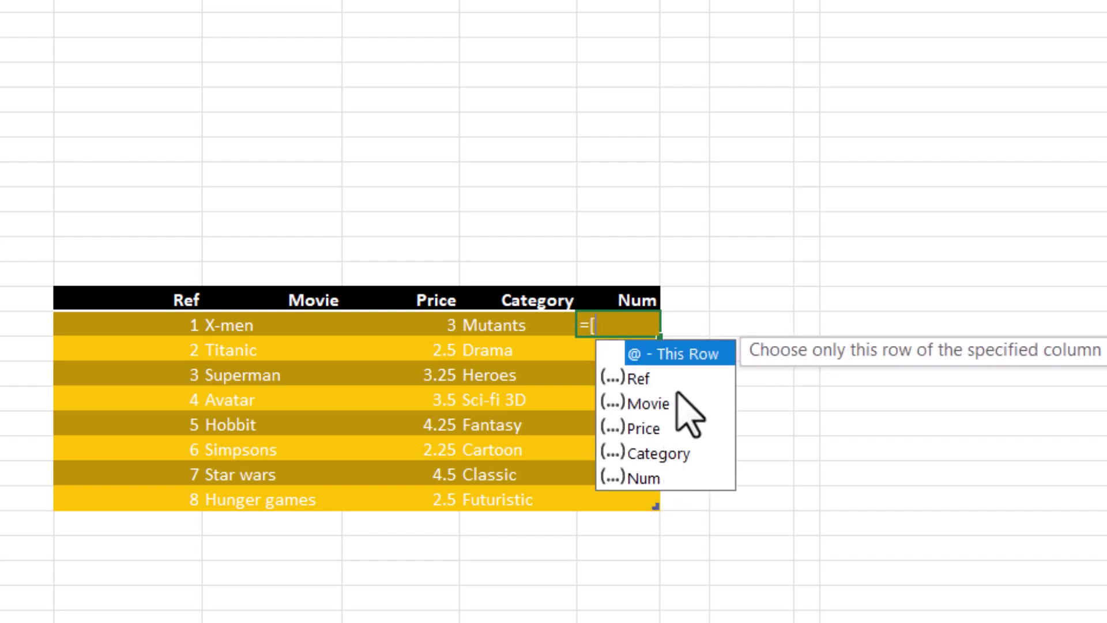
text(@)
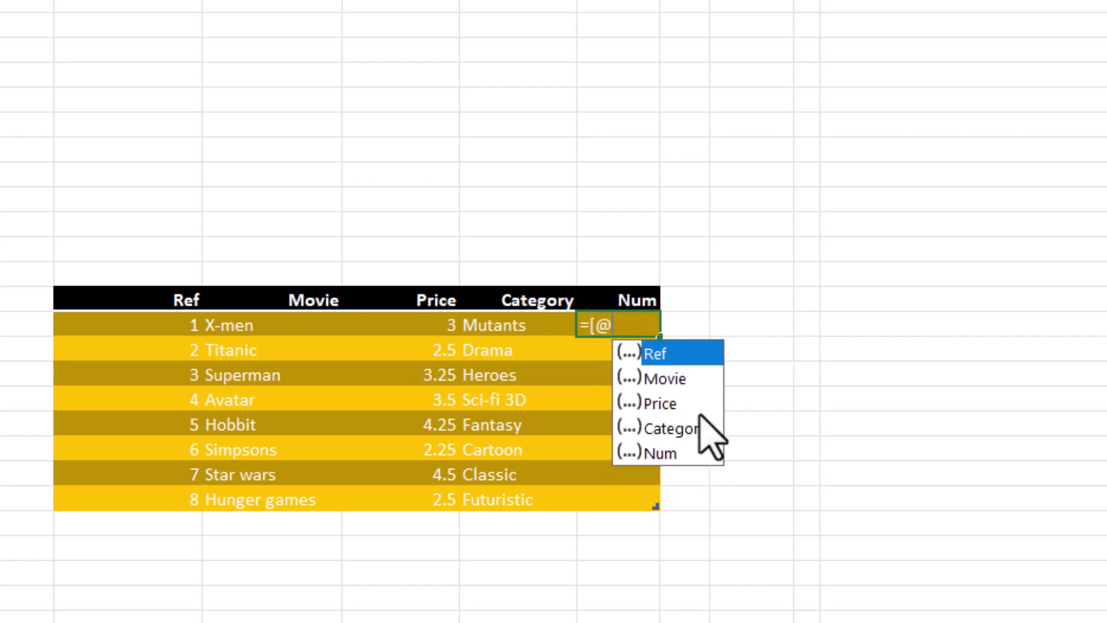
key(Down)
key(Down)
key(Down)
key(Up)
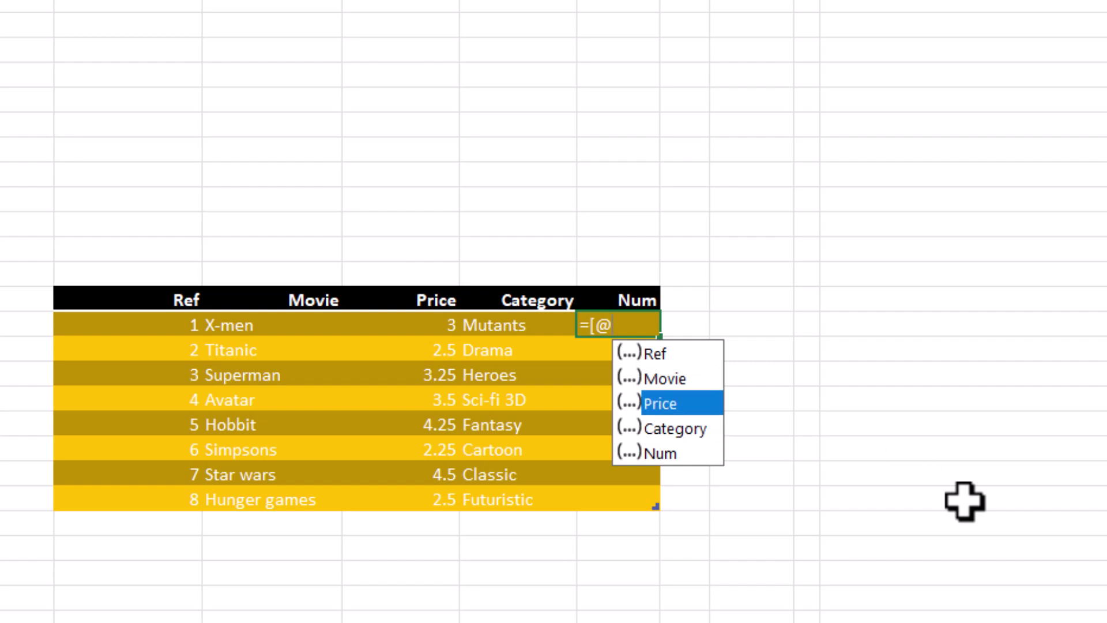
key(Tab)
text(])
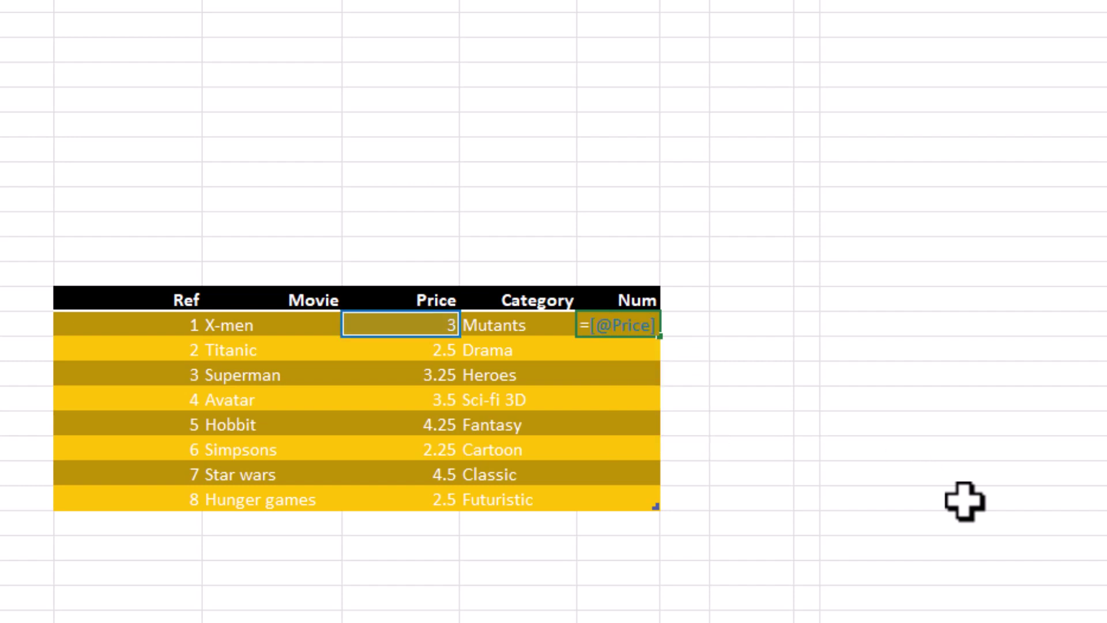
key(Return)
key(Up)
key(Down)
key(Down)
key(Down)
key(Down)
key(Down)
key(Down)
key(Down)
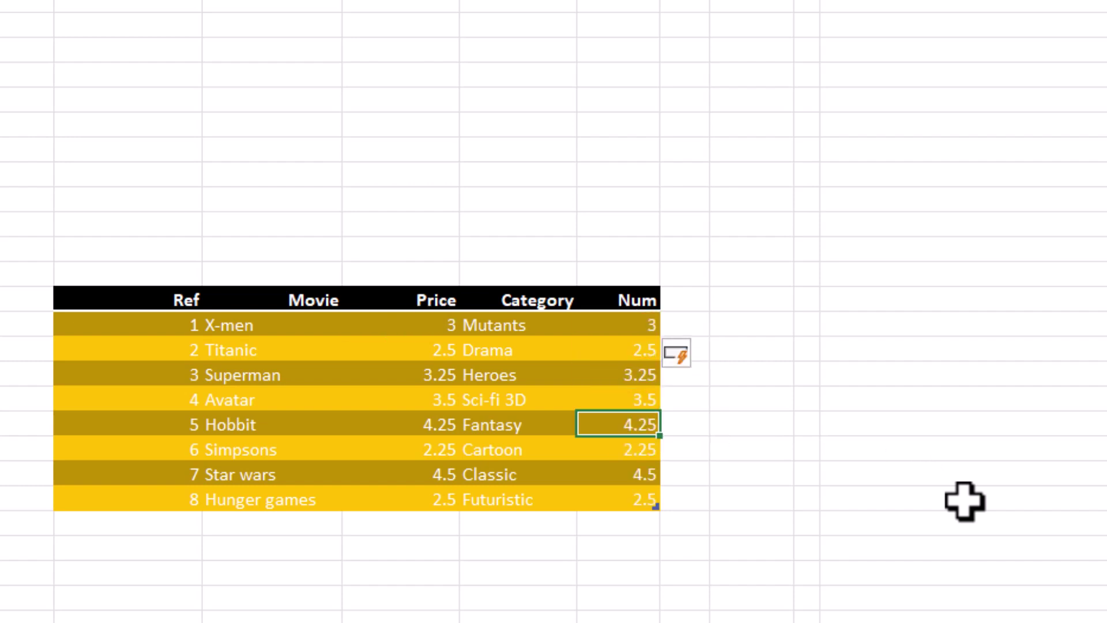
key(Up)
key(Up)
key(Up)
key(Up)
click(750, 430)
text(=av)
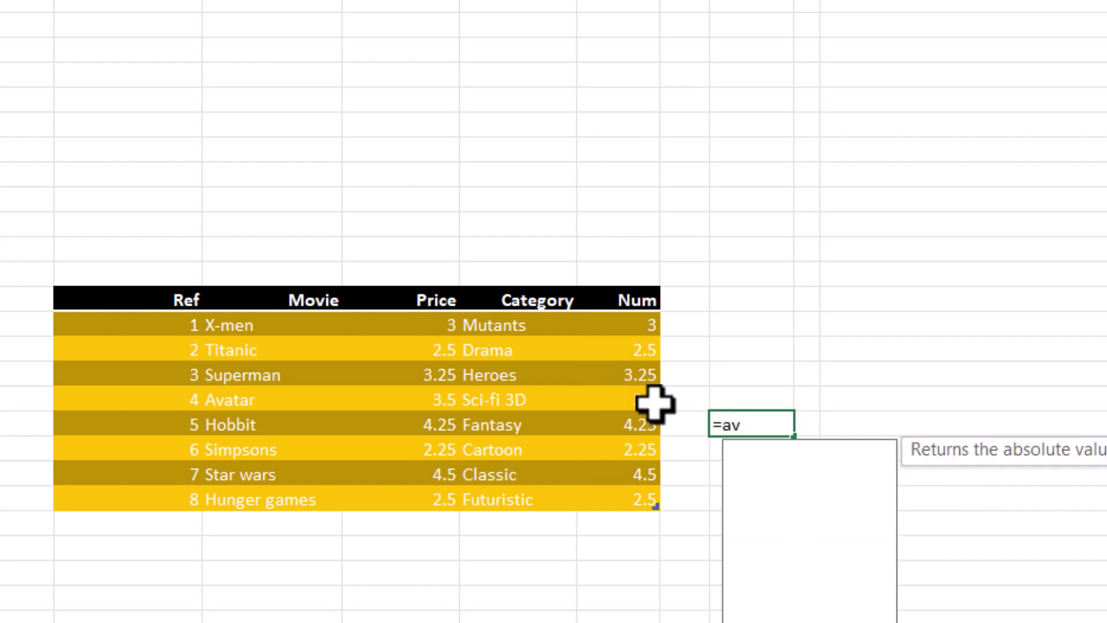
key(Down)
key(Tab)
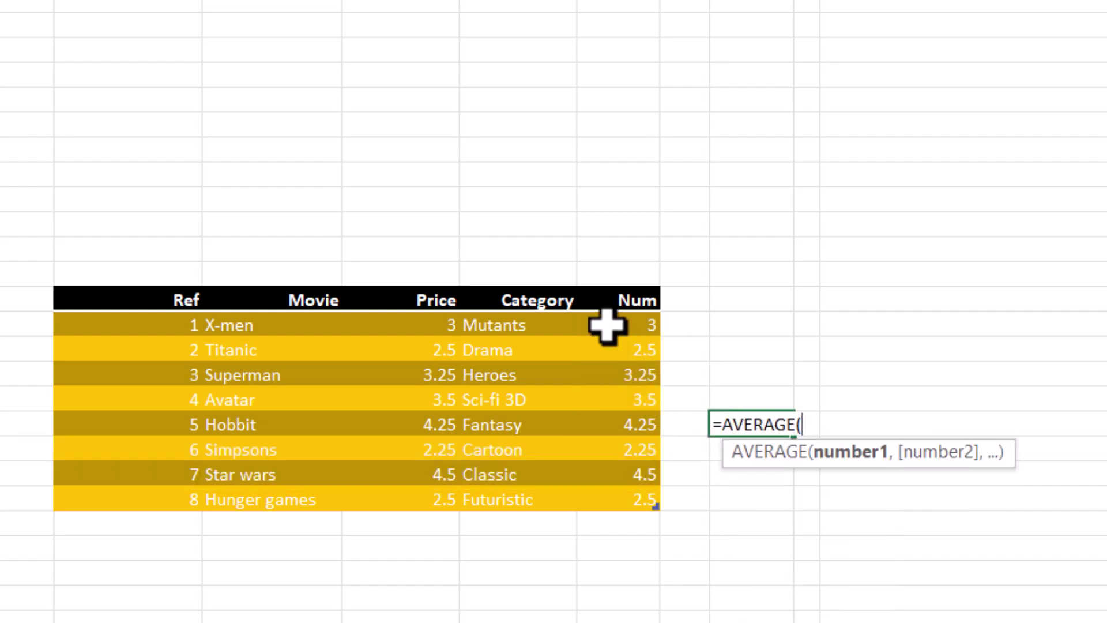
drag(612, 323, 658, 502)
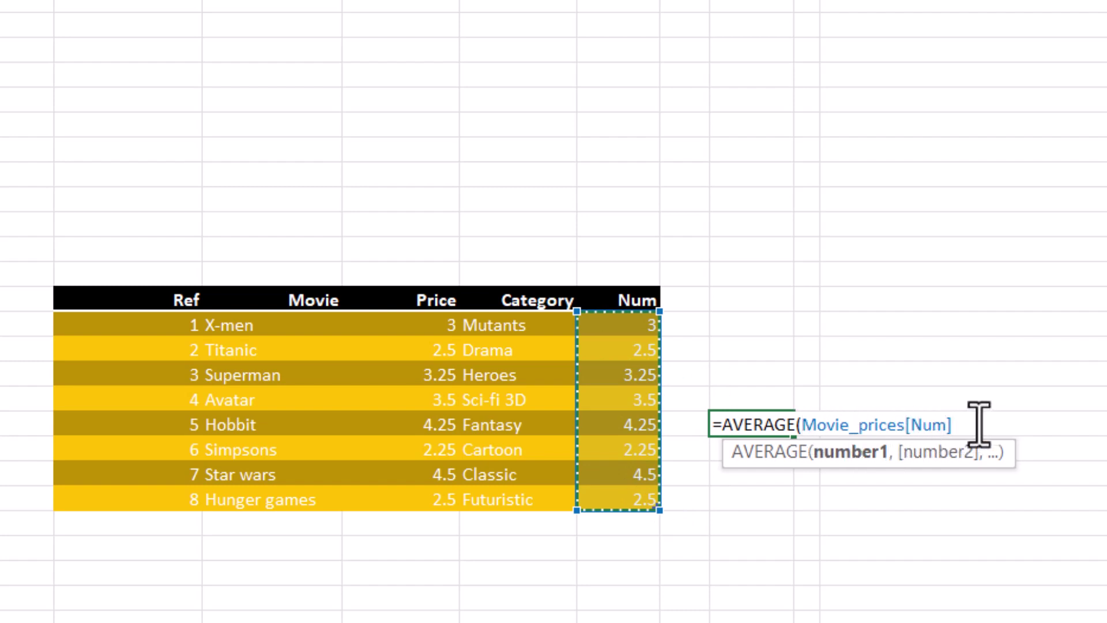
click(625, 302)
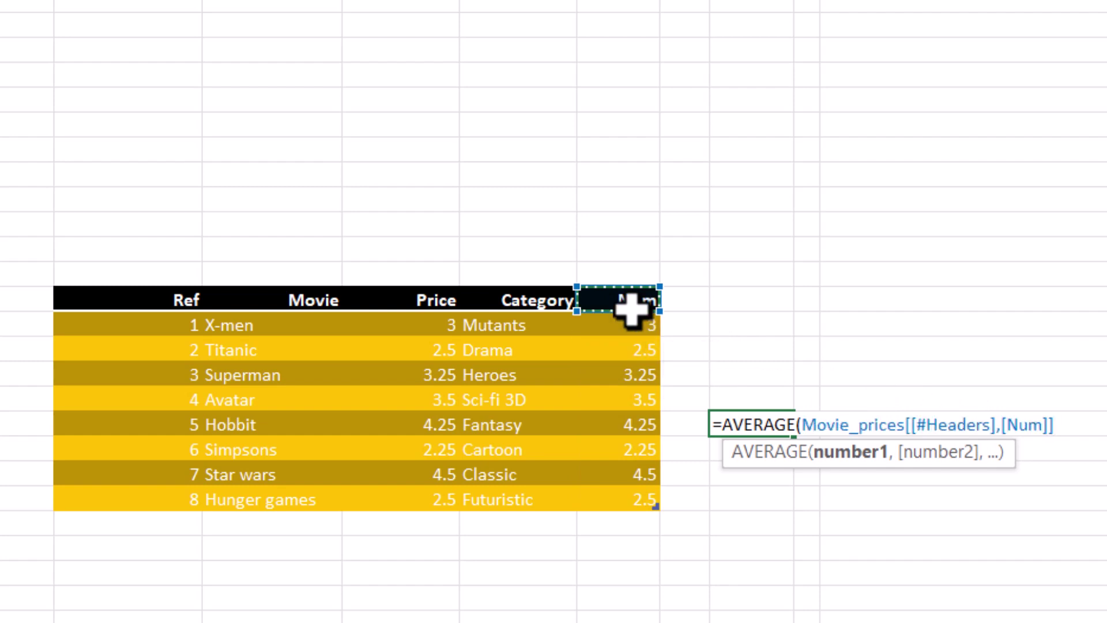
drag(631, 310, 655, 497)
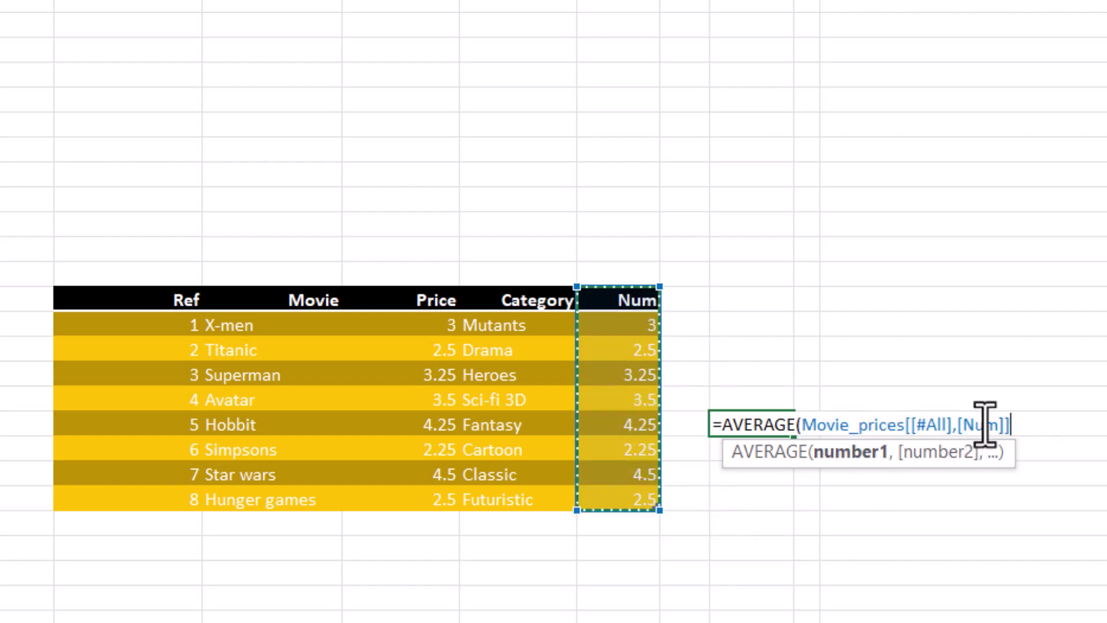
key(Escape)
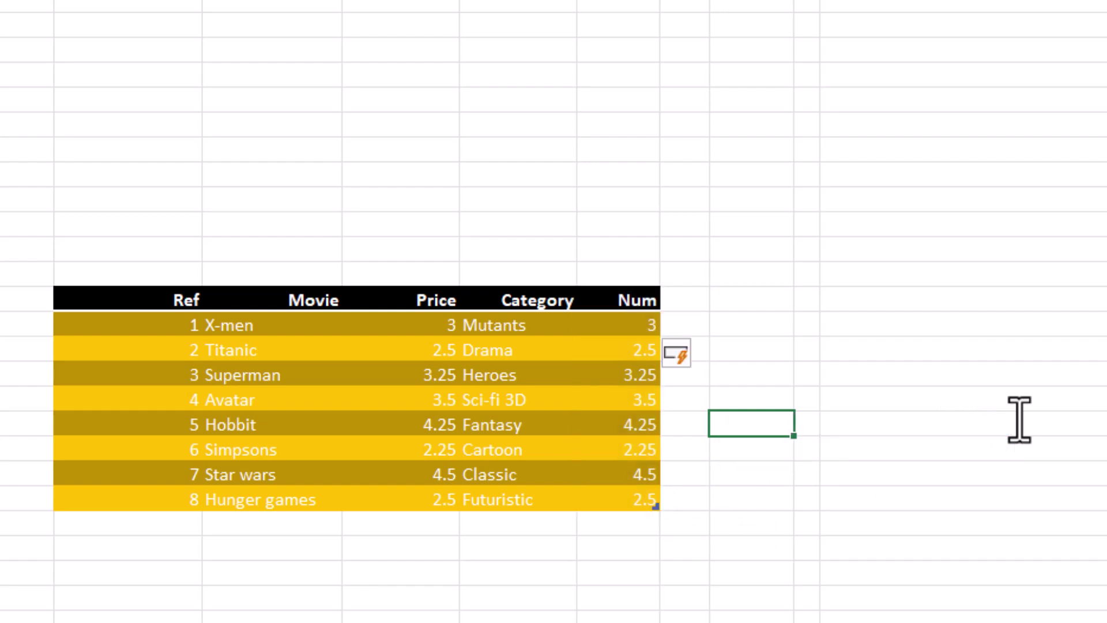